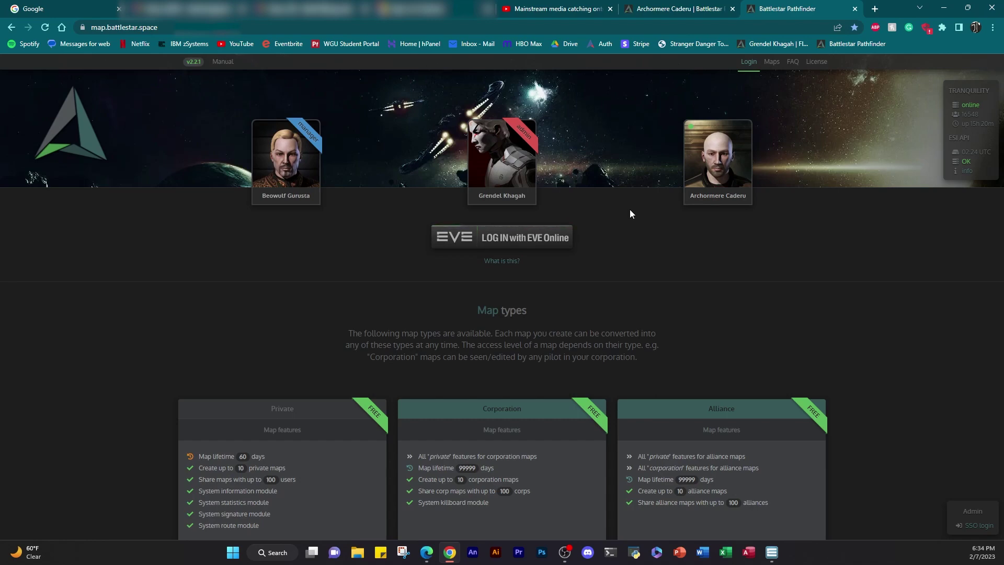
Step: Log in with the character card to load the 'wh ever you want' map
{"action": "left_click", "coordinate": [718, 167]}
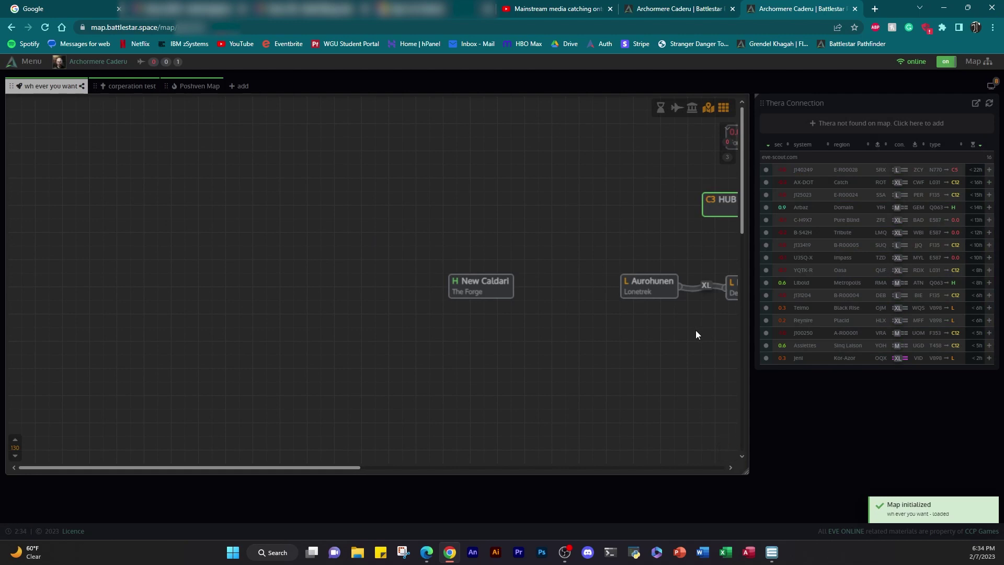
Step: Name the new map 'doesnt matter', give it the rocket icon, and review scope options
{"action": "left_click", "coordinate": [240, 86]}
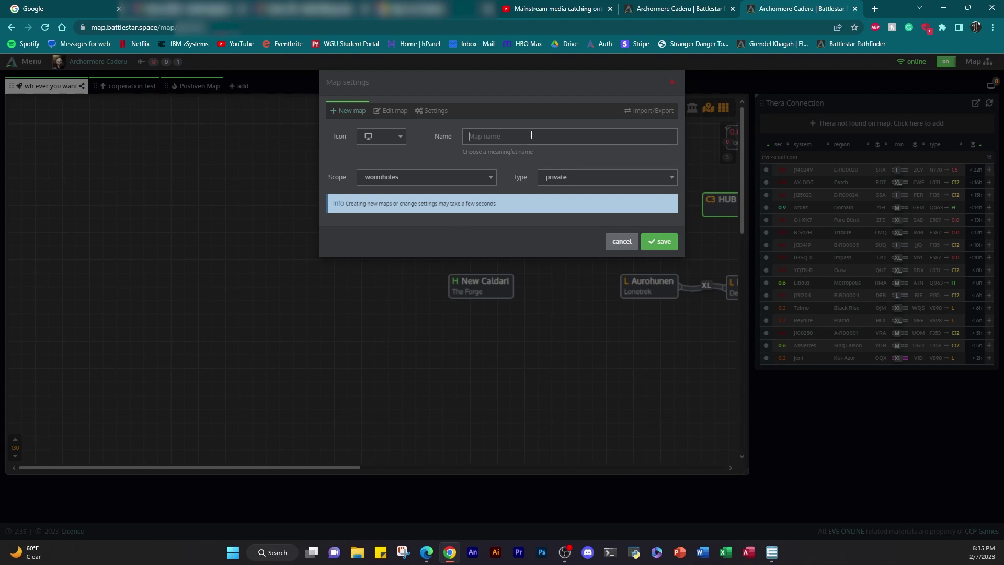
{"action": "type", "text": "doesnt matter"}
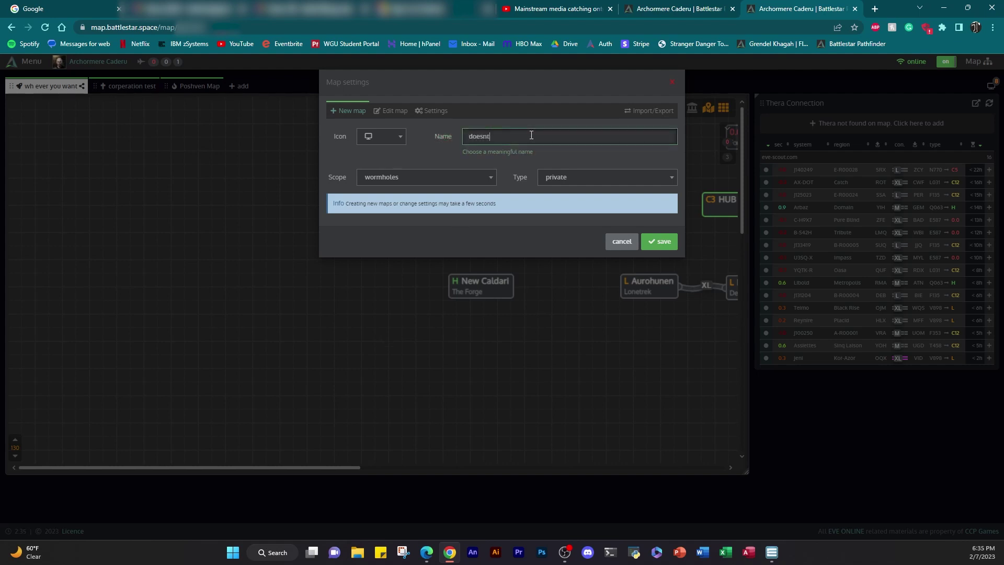
{"action": "left_click", "coordinate": [381, 137]}
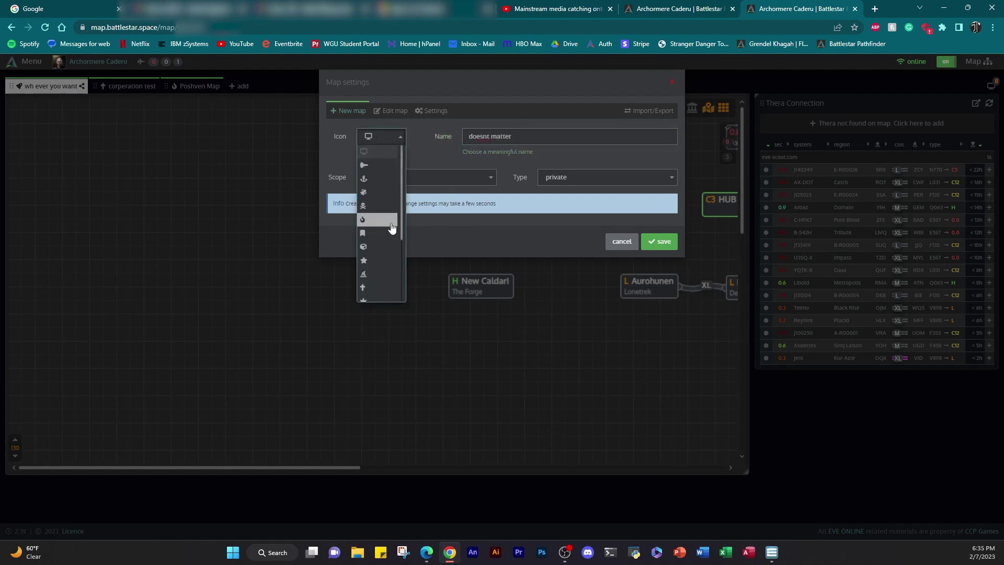
{"action": "left_click", "coordinate": [373, 220]}
{"action": "left_click", "coordinate": [380, 142]}
{"action": "left_click", "coordinate": [380, 253]}
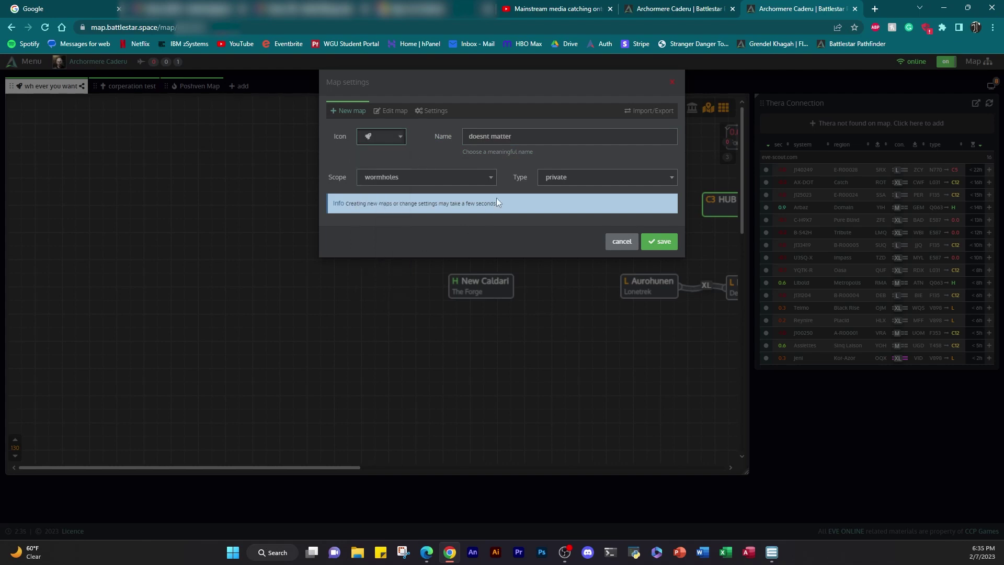
{"action": "left_click", "coordinate": [420, 181]}
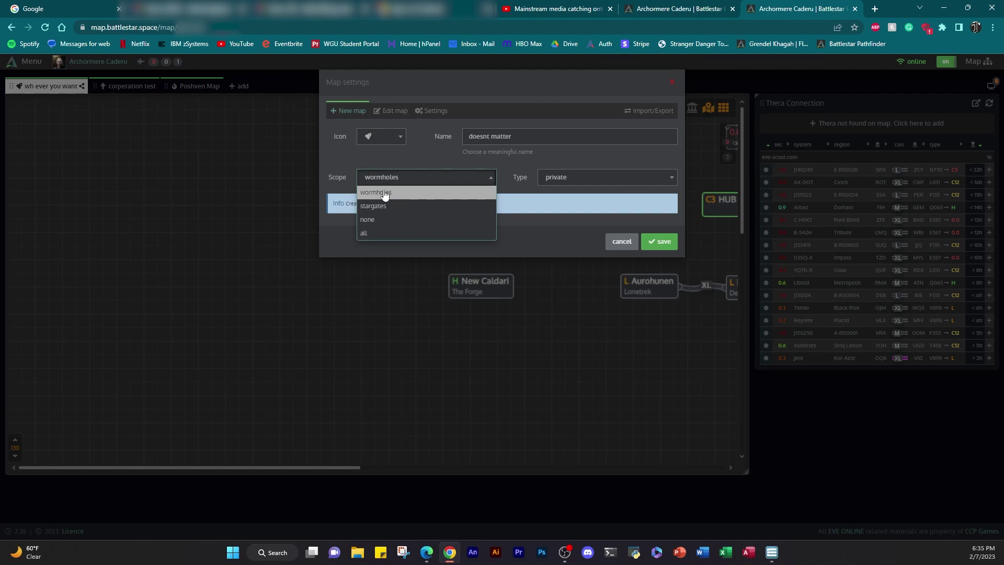
Step: Keep wormholes scope, set the map type to corporation, and save the map
{"action": "left_click", "coordinate": [386, 191]}
{"action": "left_click", "coordinate": [568, 176]}
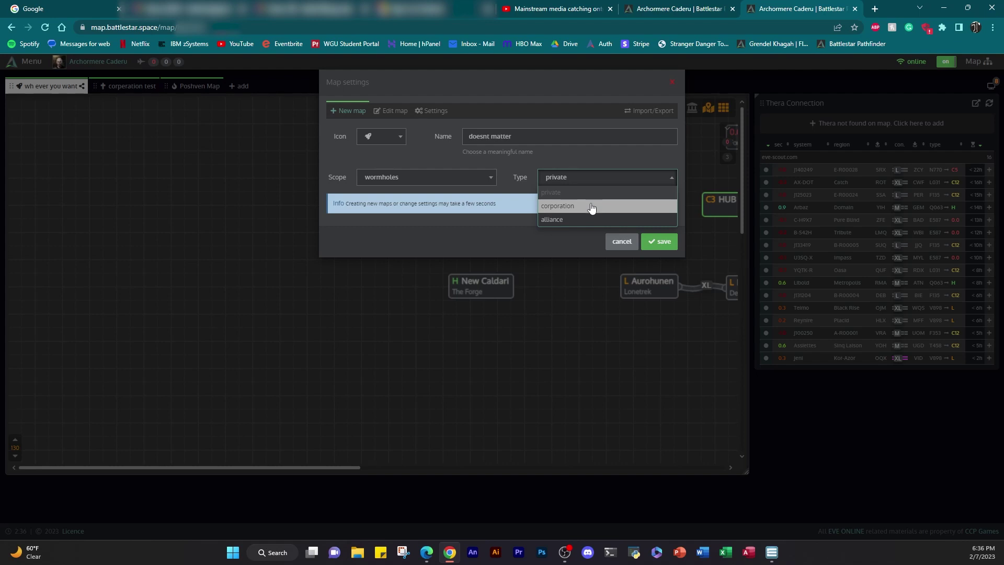
{"action": "left_click", "coordinate": [593, 208]}
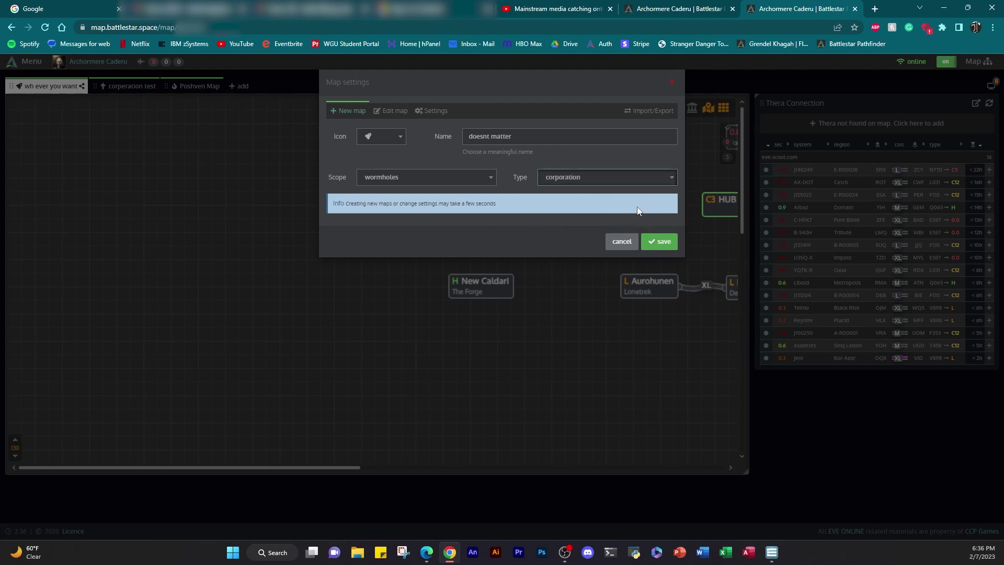
{"action": "left_click", "coordinate": [660, 241]}
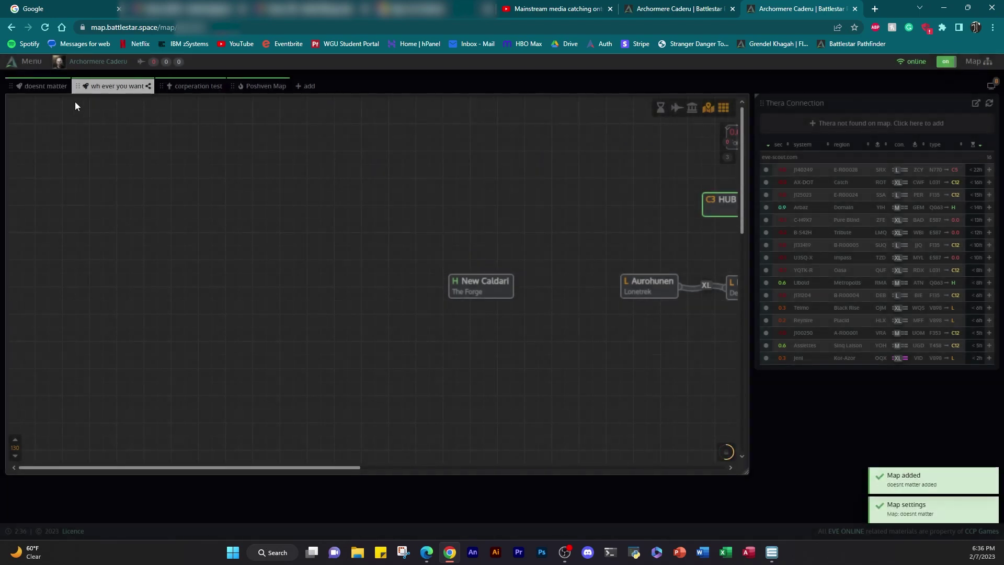
Step: Open the 'doesnt matter' map, make its map area taller, and enable grid snapping
{"action": "left_click", "coordinate": [48, 92]}
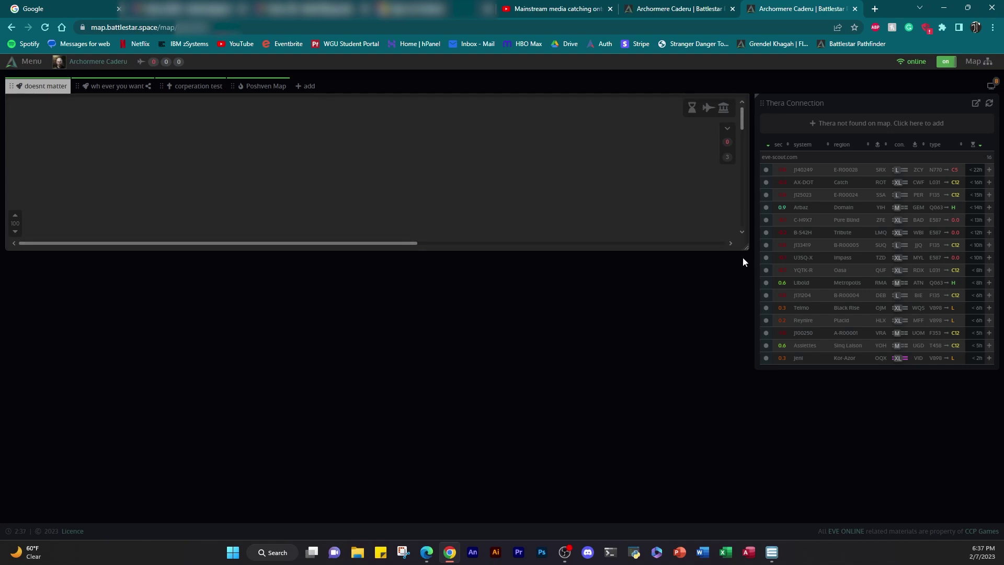
{"action": "left_click_drag", "start_coordinate": [746, 248], "coordinate": [730, 440]}
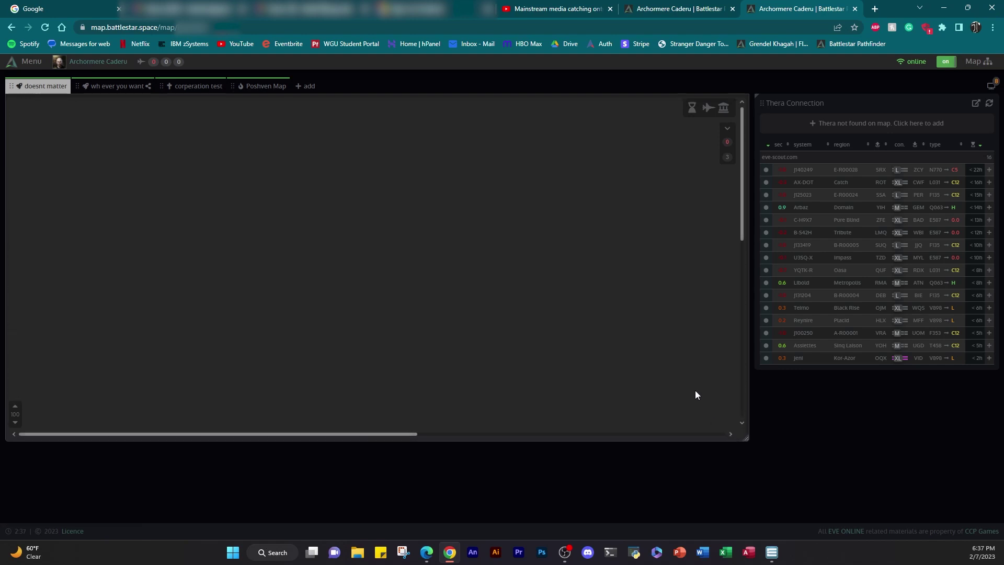
{"action": "left_click", "coordinate": [974, 61]}
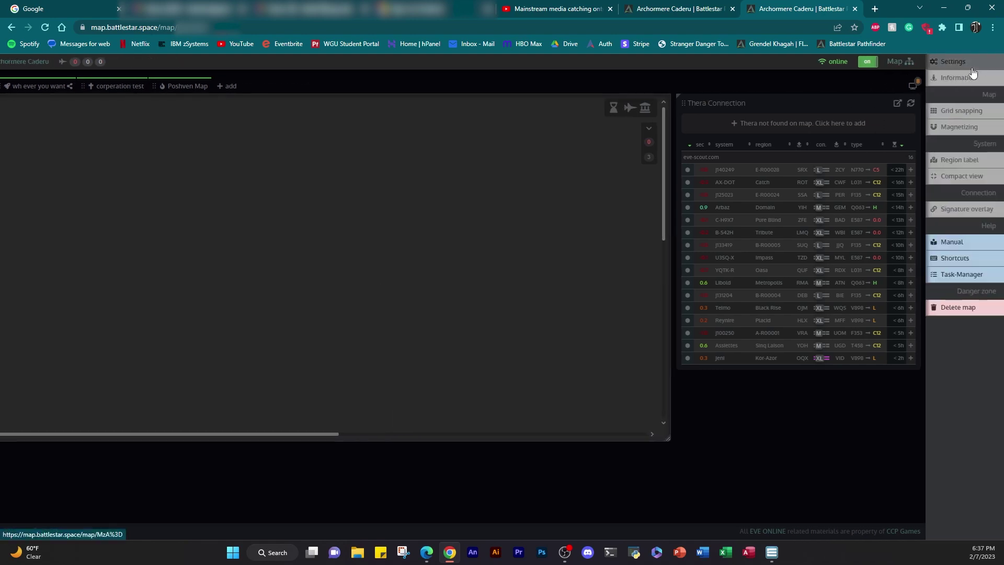
{"action": "left_click", "coordinate": [955, 112]}
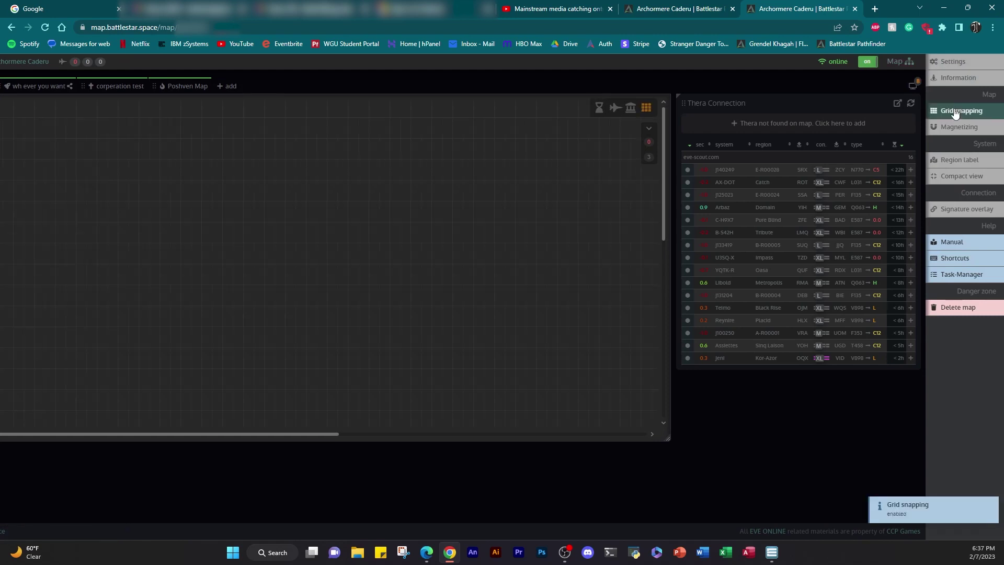
{"action": "left_click", "coordinate": [511, 207]}
Step: Add system J123047 to the map, reposition it, and review its C1 details
{"action": "right_click", "coordinate": [408, 233]}
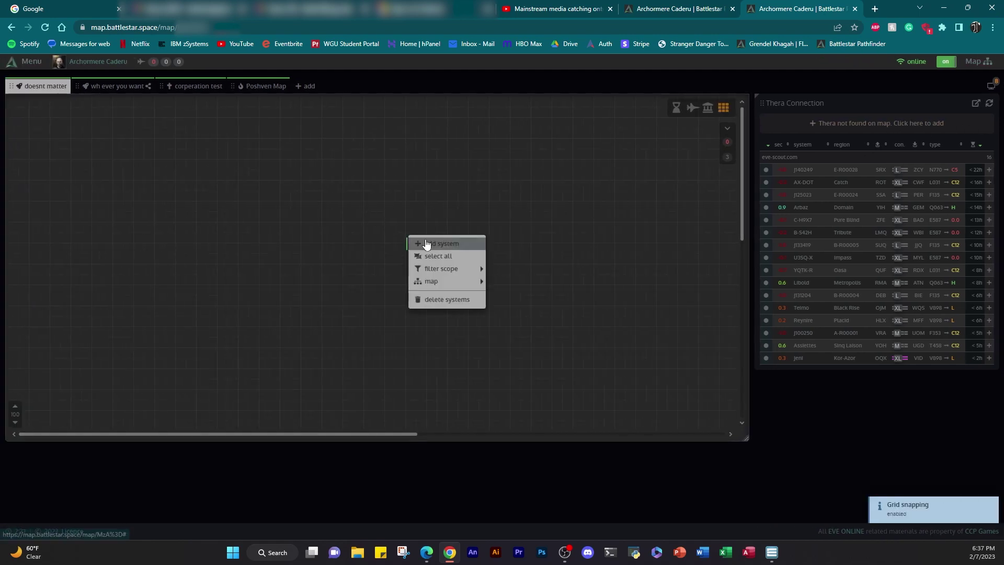
{"action": "left_click", "coordinate": [423, 245]}
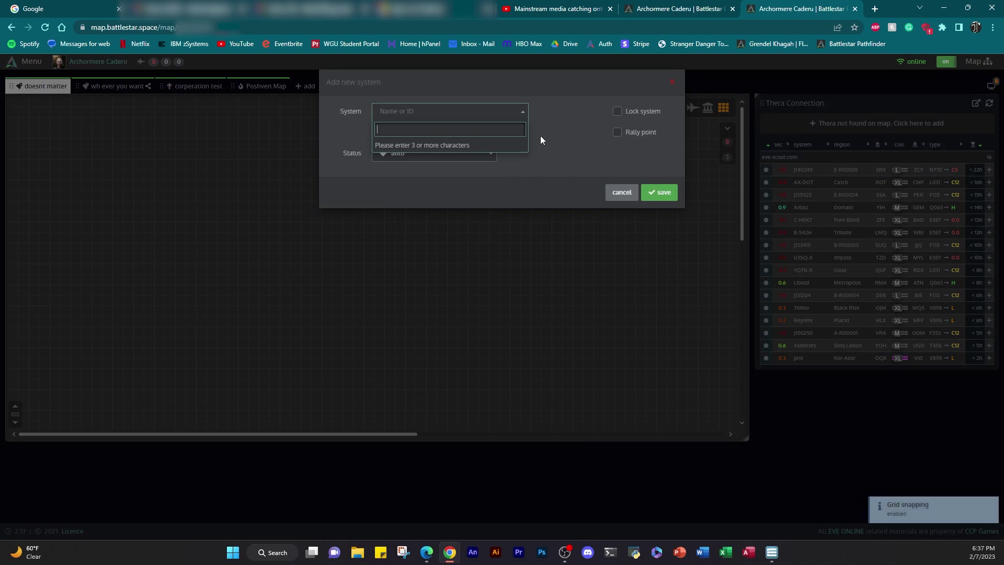
{"action": "type", "text": "J123"}
{"action": "left_click", "coordinate": [454, 145]}
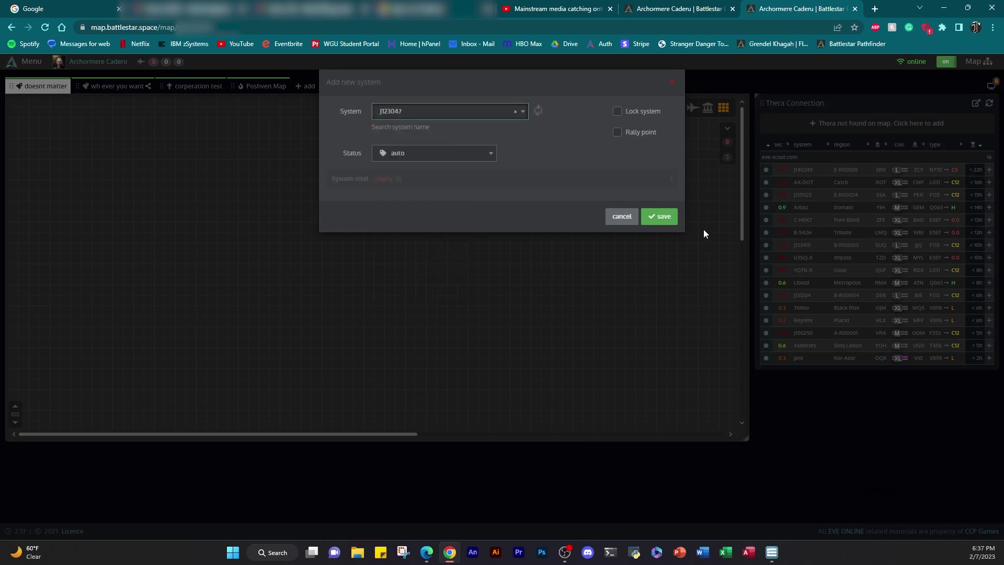
{"action": "left_click", "coordinate": [669, 221]}
{"action": "left_click_drag", "start_coordinate": [410, 240], "coordinate": [365, 180]}
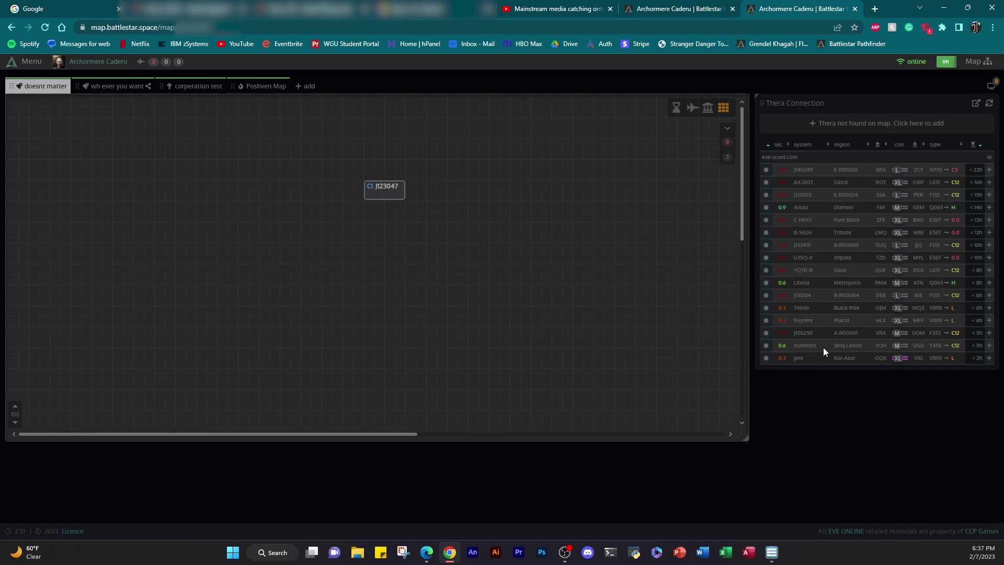
{"action": "left_click", "coordinate": [396, 189]}
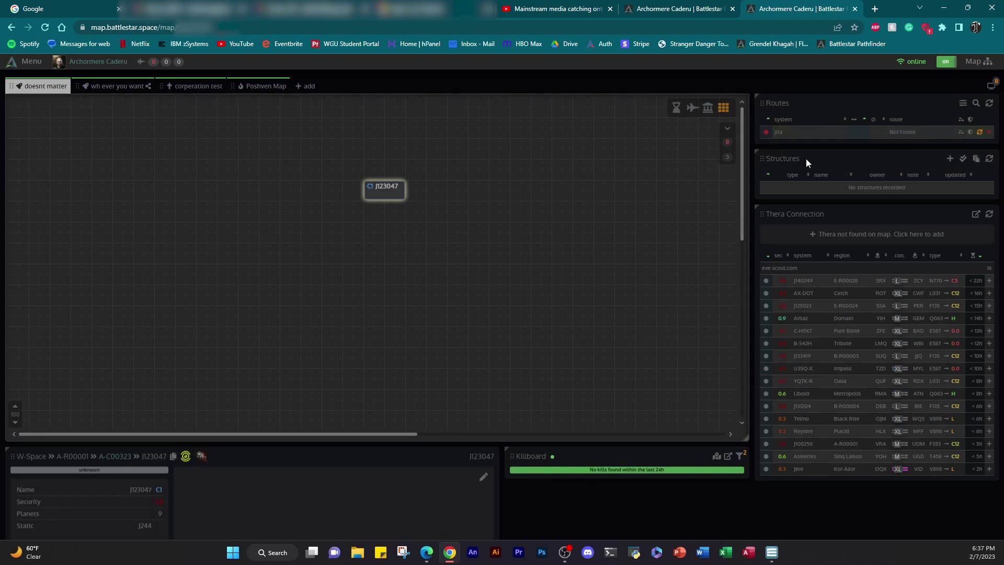
{"action": "scroll", "coordinate": [806, 158], "scroll_direction": "down", "scroll_amount": 2}
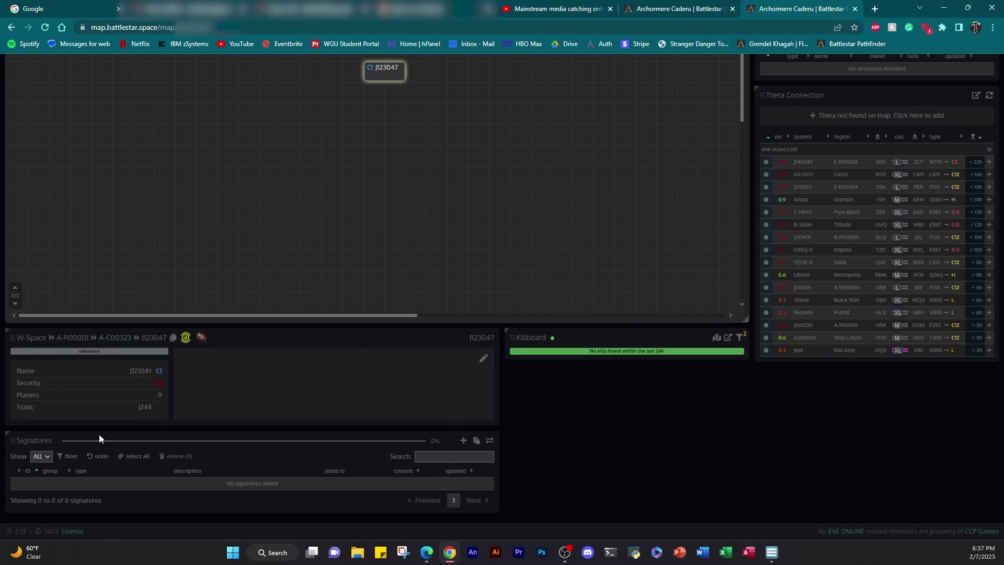
{"action": "scroll", "coordinate": [361, 367], "scroll_direction": "up", "scroll_amount": 2}
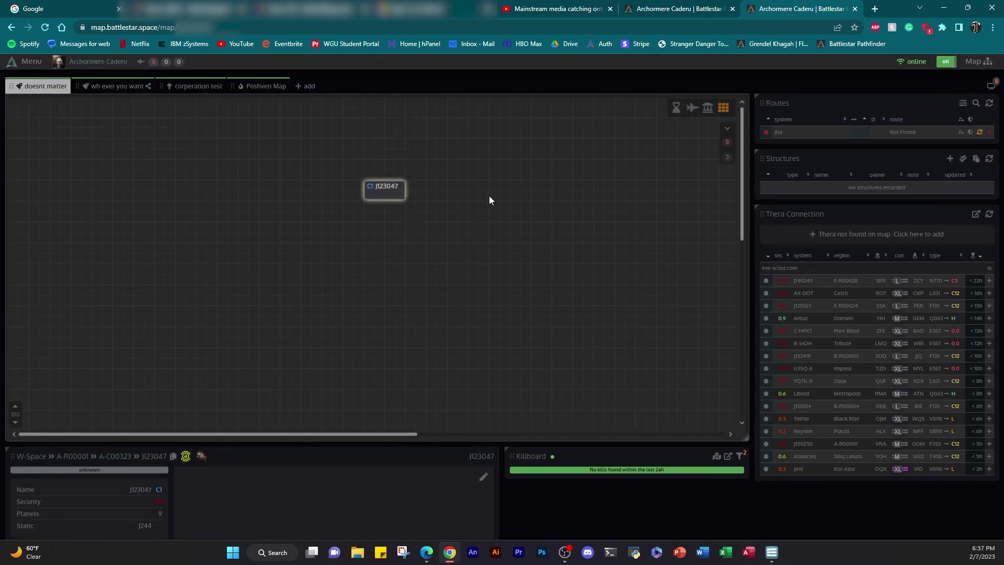
Step: Add J123111 to the map and inspect its wormhole connection to J123047
{"action": "right_click", "coordinate": [490, 198]}
{"action": "left_click", "coordinate": [504, 205]}
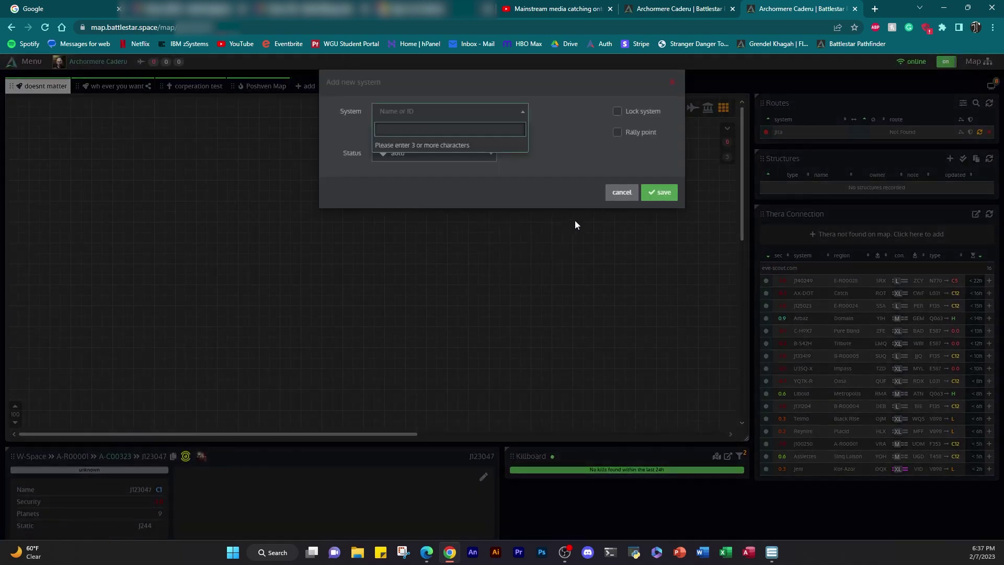
{"action": "type", "text": "j123"}
{"action": "left_click", "coordinate": [478, 178]}
{"action": "key", "text": "Return"}
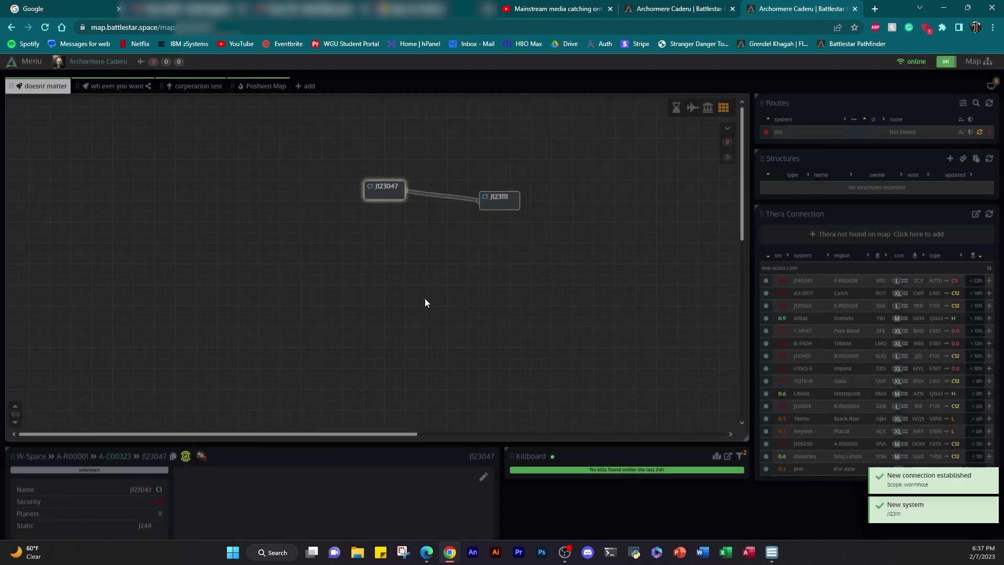
{"action": "left_click", "coordinate": [449, 197]}
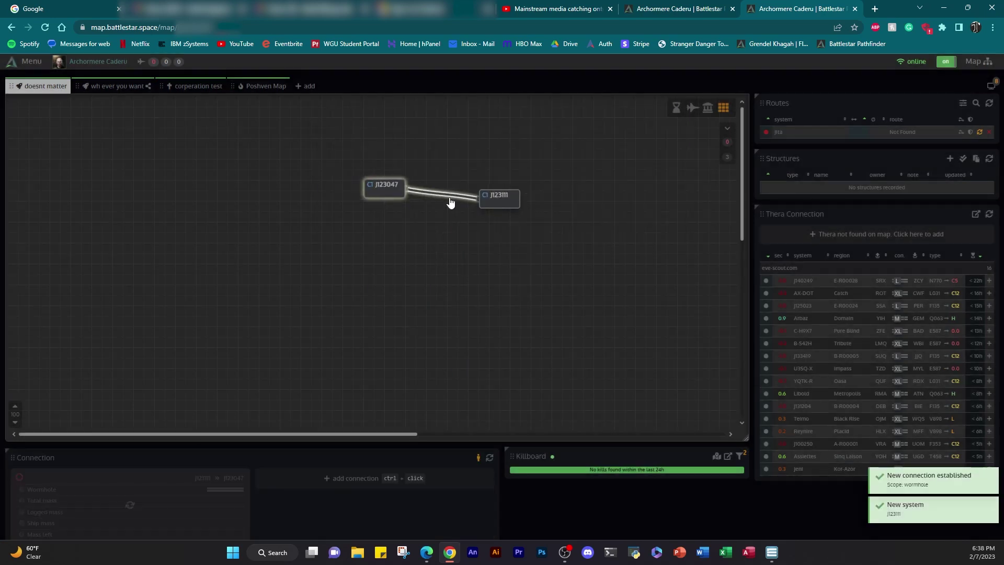
{"action": "scroll", "coordinate": [459, 324], "scroll_direction": "down", "scroll_amount": 4}
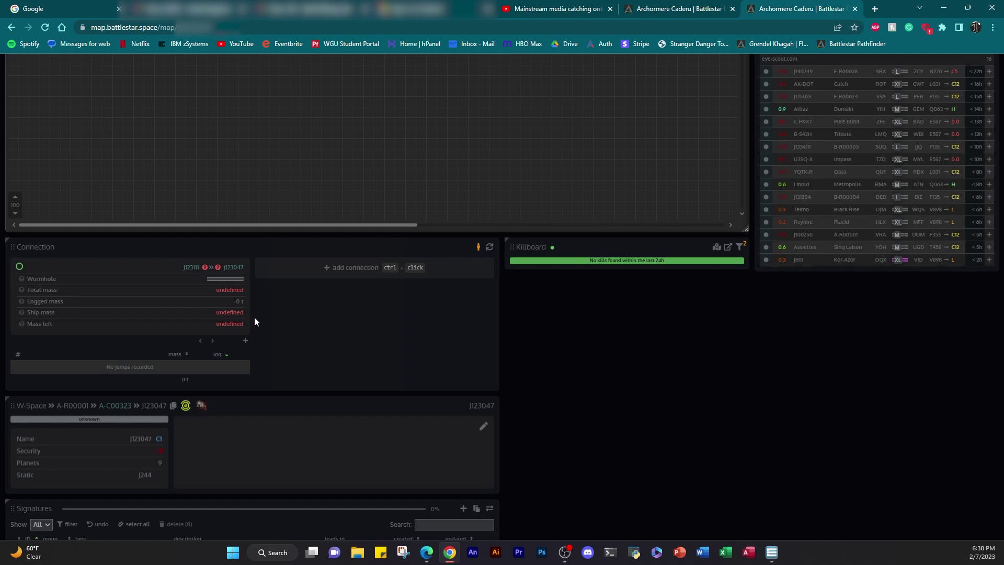
{"action": "scroll", "coordinate": [254, 321], "scroll_direction": "down", "scroll_amount": 1}
{"action": "scroll", "coordinate": [276, 331], "scroll_direction": "up", "scroll_amount": 5}
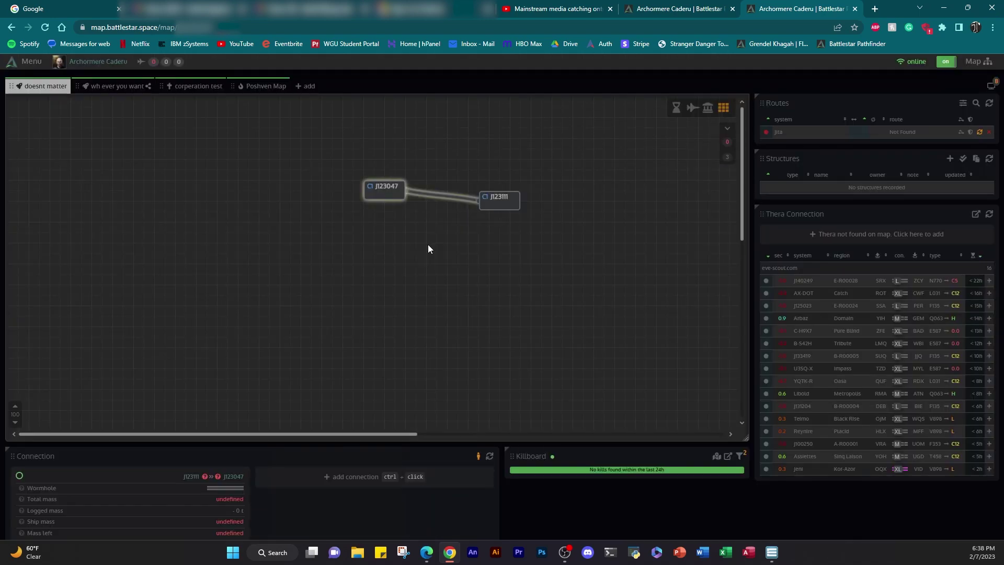
Step: Move J123111 beside J123047 and change the map type to private in map settings
{"action": "left_click_drag", "start_coordinate": [481, 204], "coordinate": [449, 194]}
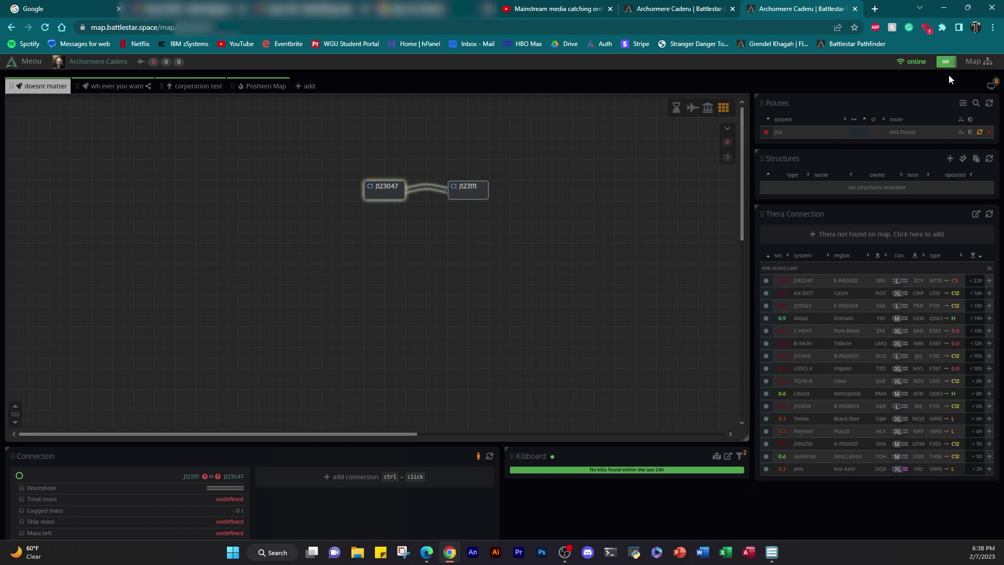
{"action": "left_click", "coordinate": [977, 62]}
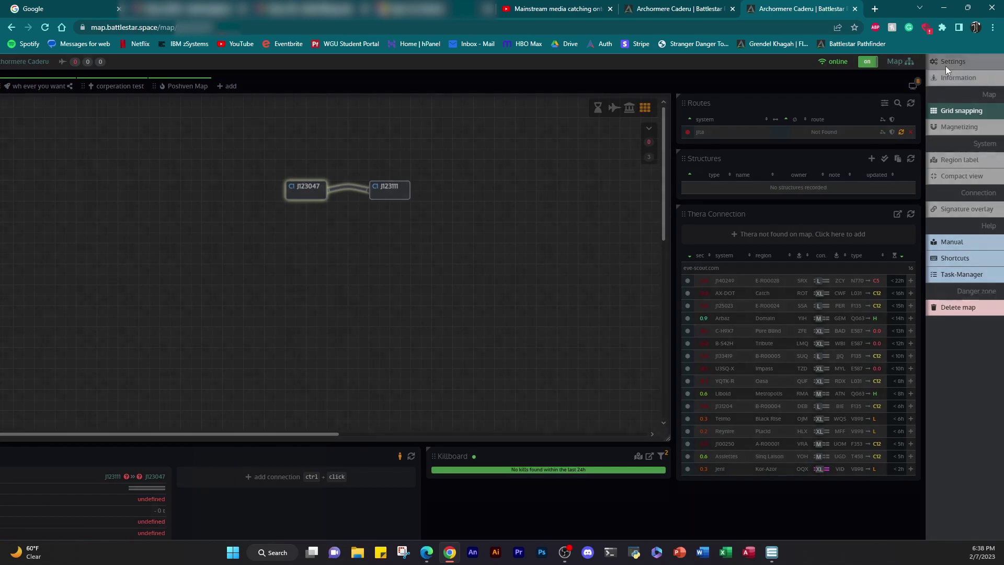
{"action": "left_click", "coordinate": [946, 66]}
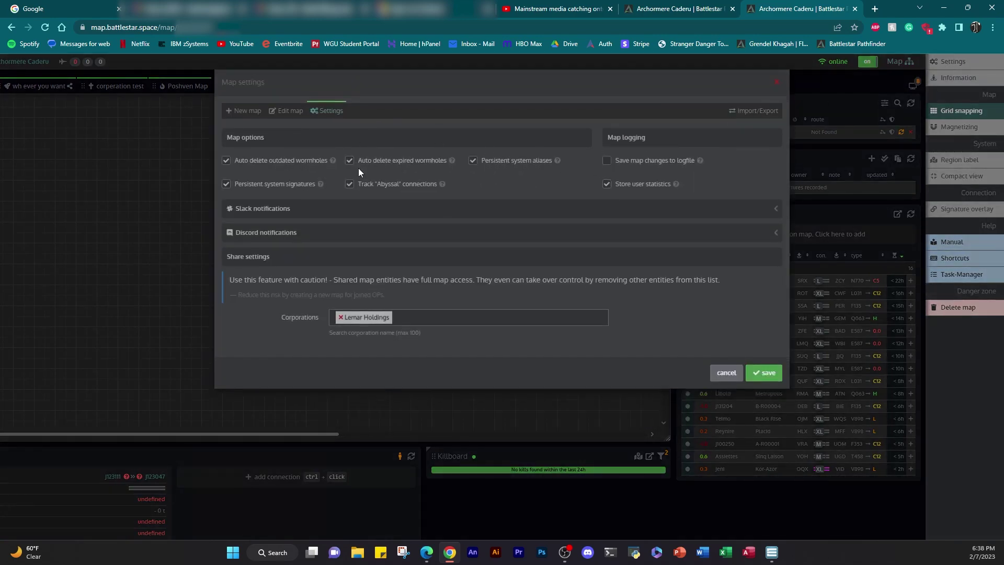
{"action": "left_click", "coordinate": [288, 110]}
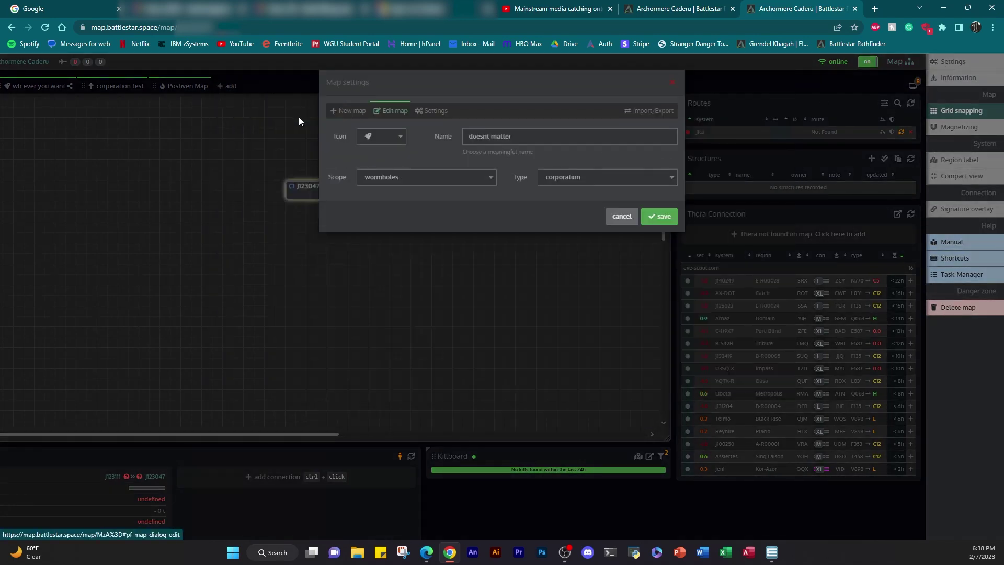
{"action": "left_click", "coordinate": [575, 181]}
{"action": "left_click", "coordinate": [559, 193]}
{"action": "left_click", "coordinate": [662, 217]}
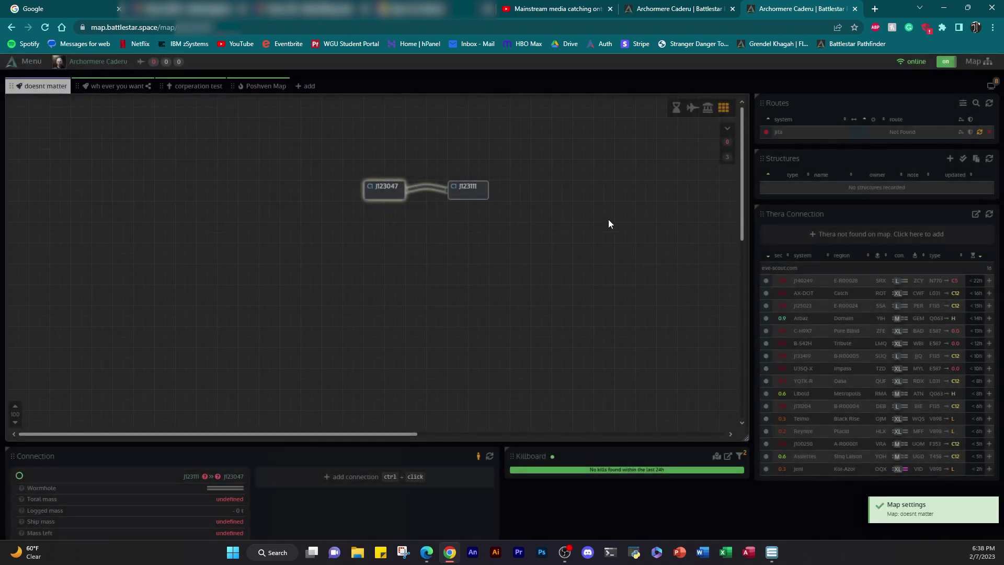
Step: In the map settings, search the Character share field for the second character's name
{"action": "left_click", "coordinate": [978, 68]}
{"action": "left_click", "coordinate": [960, 65]}
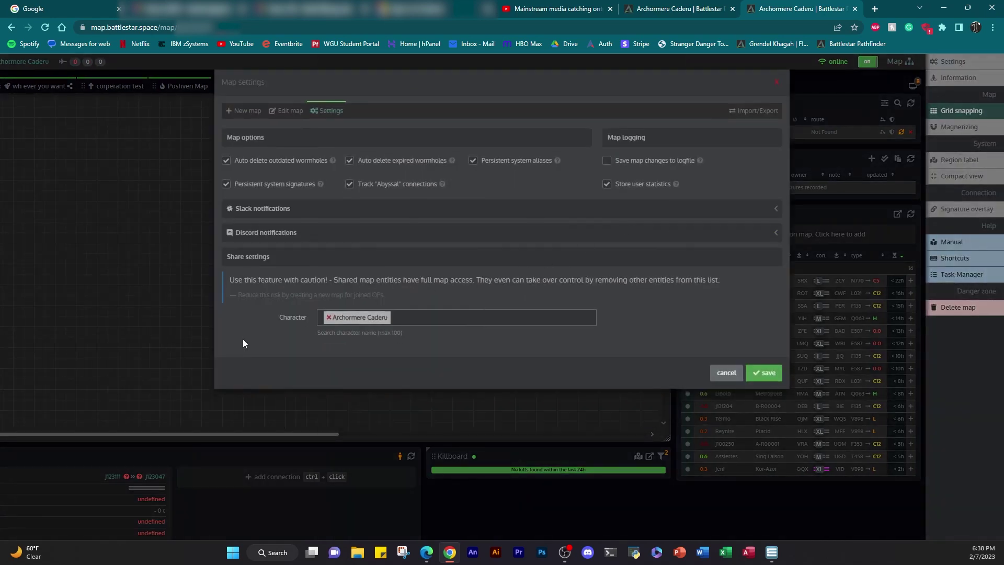
{"action": "left_click", "coordinate": [403, 320]}
{"action": "left_click", "coordinate": [440, 317]}
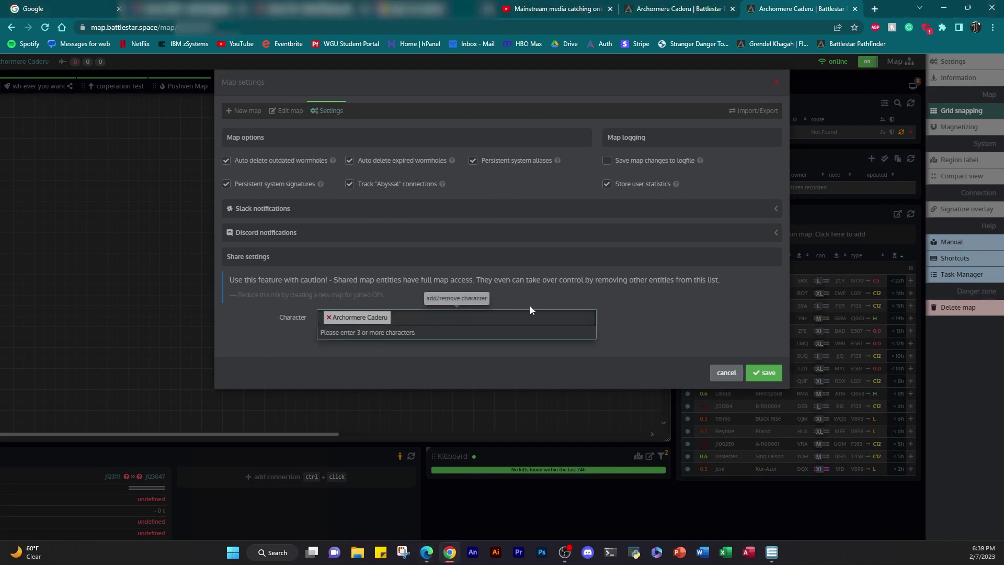
{"action": "type", "text": "Ries"}
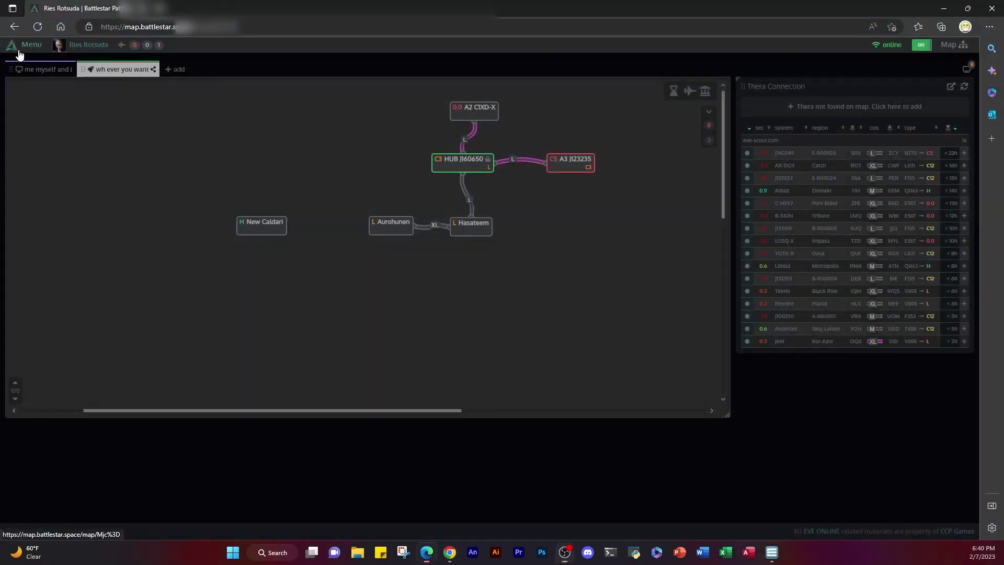
Step: Enable private map invites in the second character's account Share settings and save
{"action": "left_click", "coordinate": [25, 45]}
{"action": "left_click", "coordinate": [24, 143]}
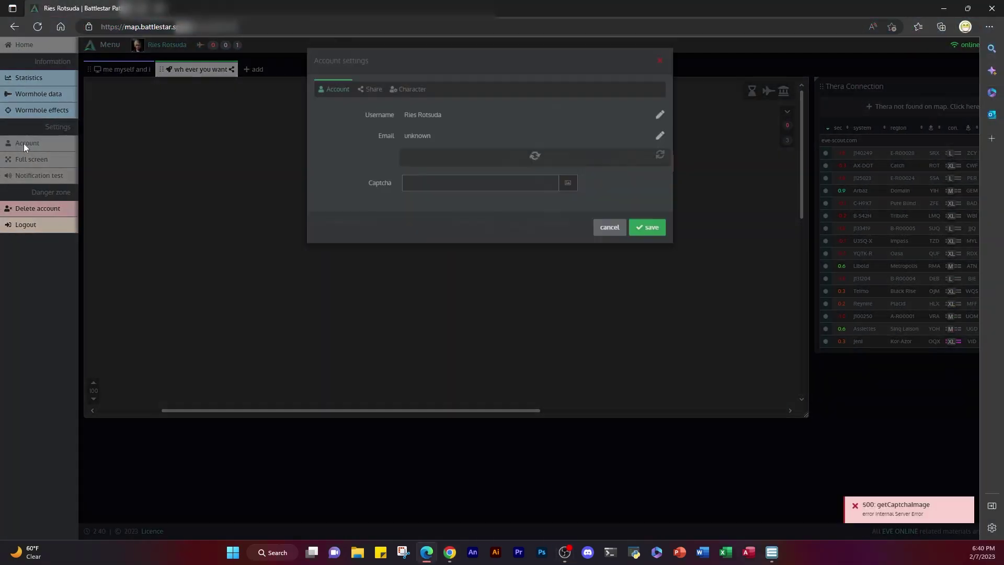
{"action": "left_click", "coordinate": [371, 94]}
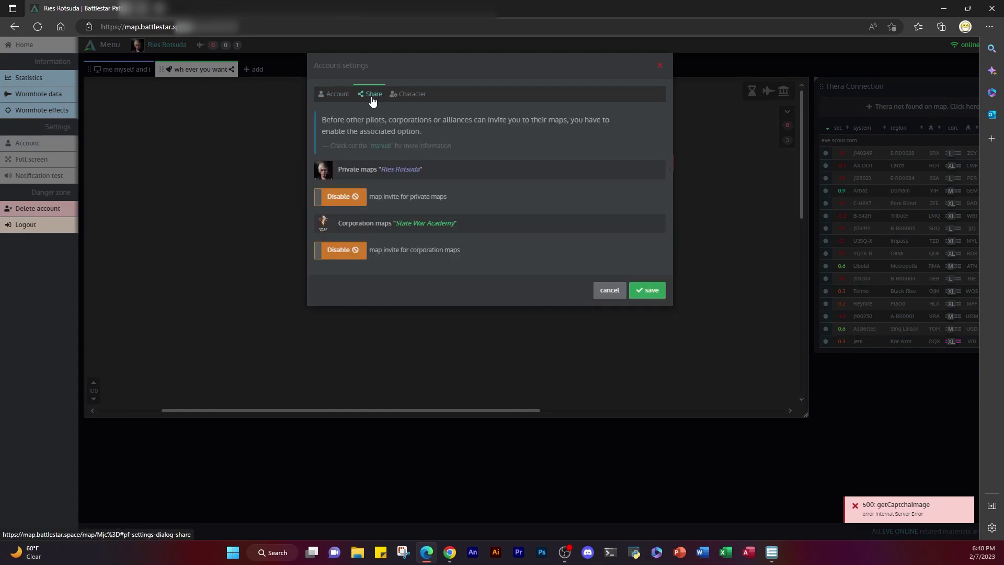
{"action": "left_click", "coordinate": [333, 199]}
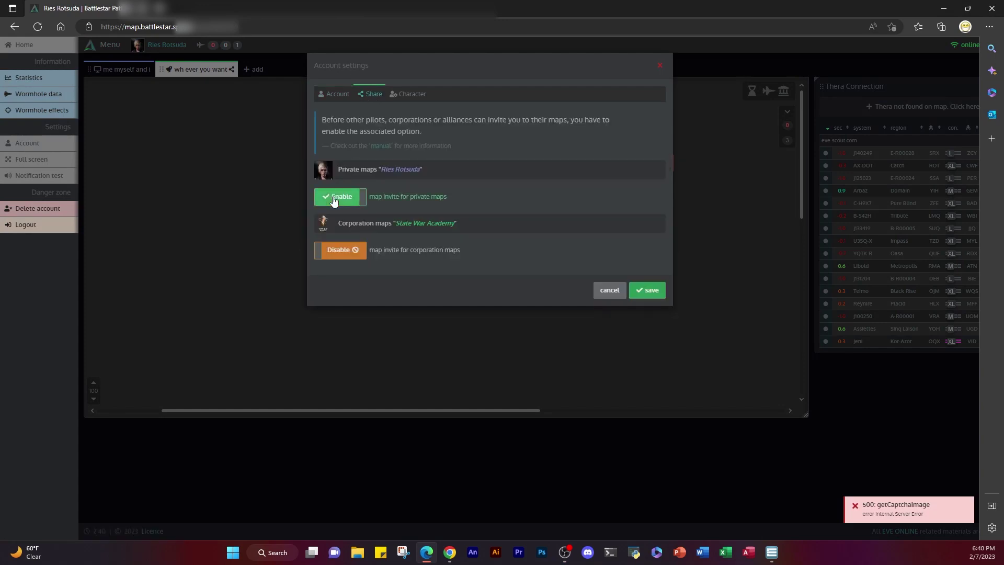
{"action": "left_click", "coordinate": [652, 290]}
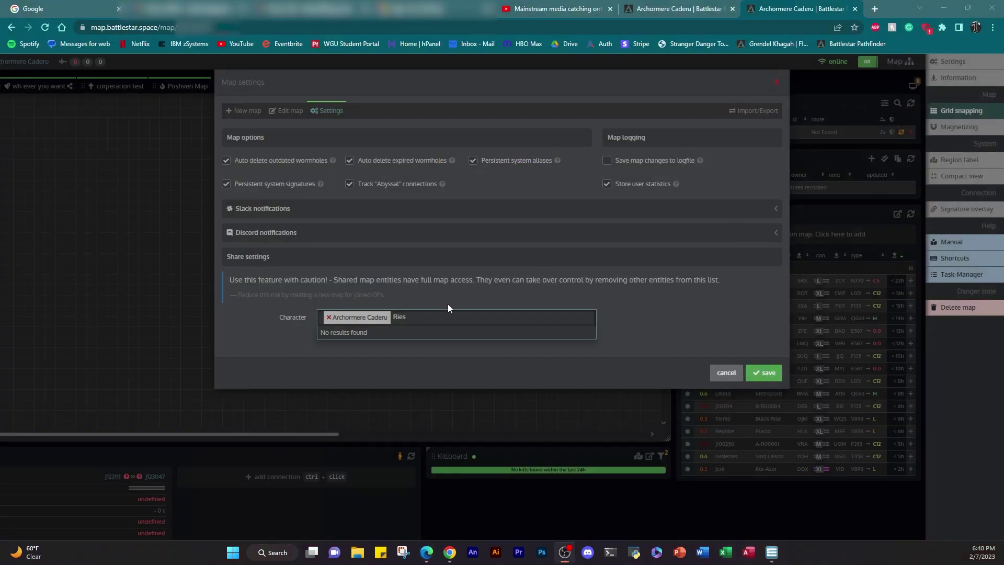
Step: Add the second character to the map's sharing list and save the map settings
{"action": "left_click", "coordinate": [560, 314]}
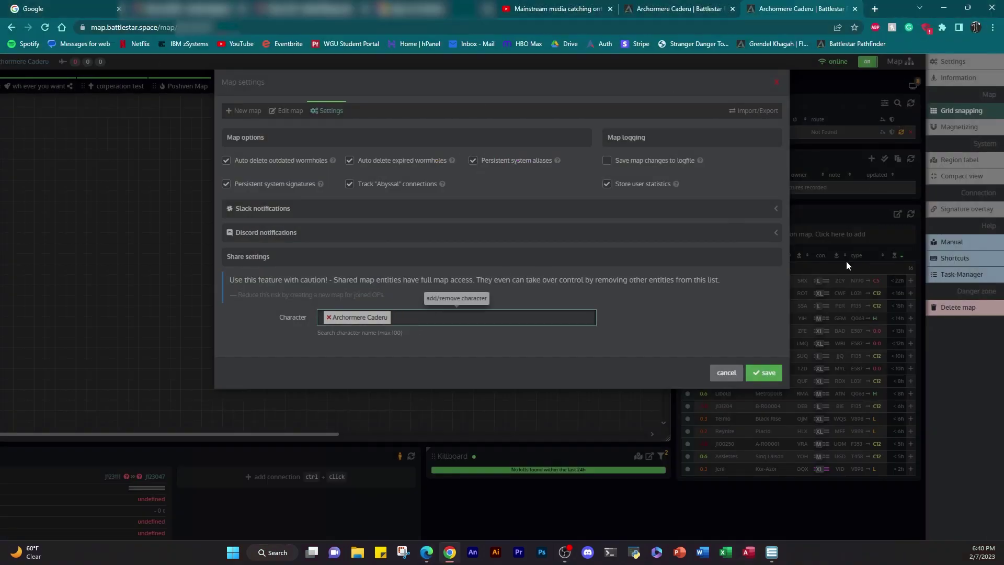
{"action": "type", "text": "Ries"}
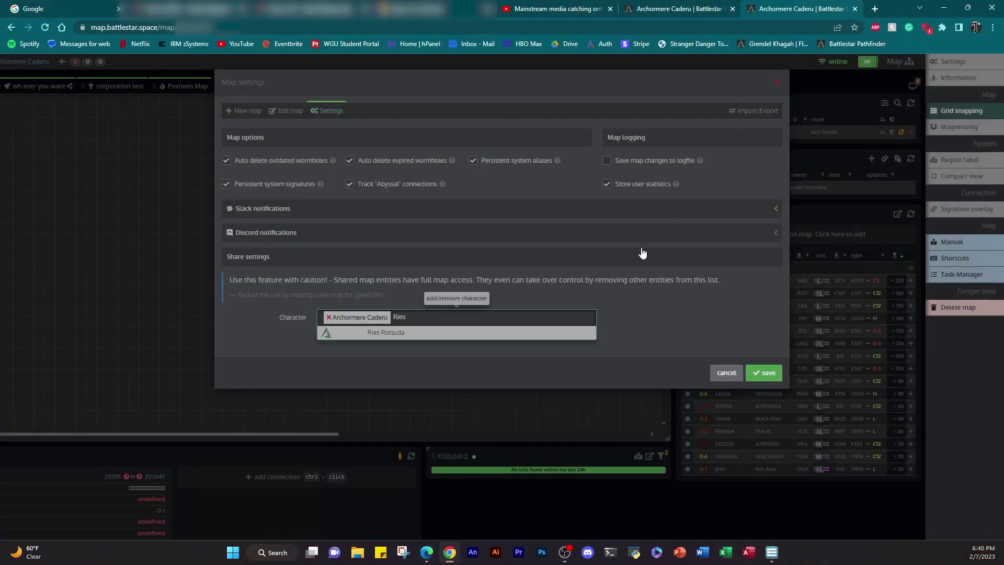
{"action": "left_click", "coordinate": [461, 332]}
{"action": "left_click", "coordinate": [761, 374]}
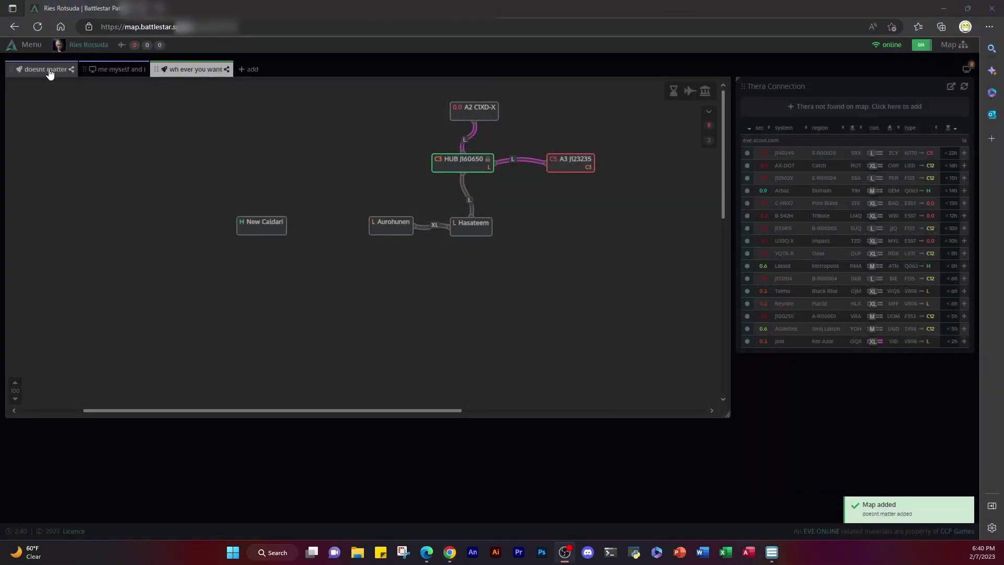
Step: Remove the first character from the 'doesnt matter' map's sharing and save the map settings
{"action": "left_click", "coordinate": [47, 69]}
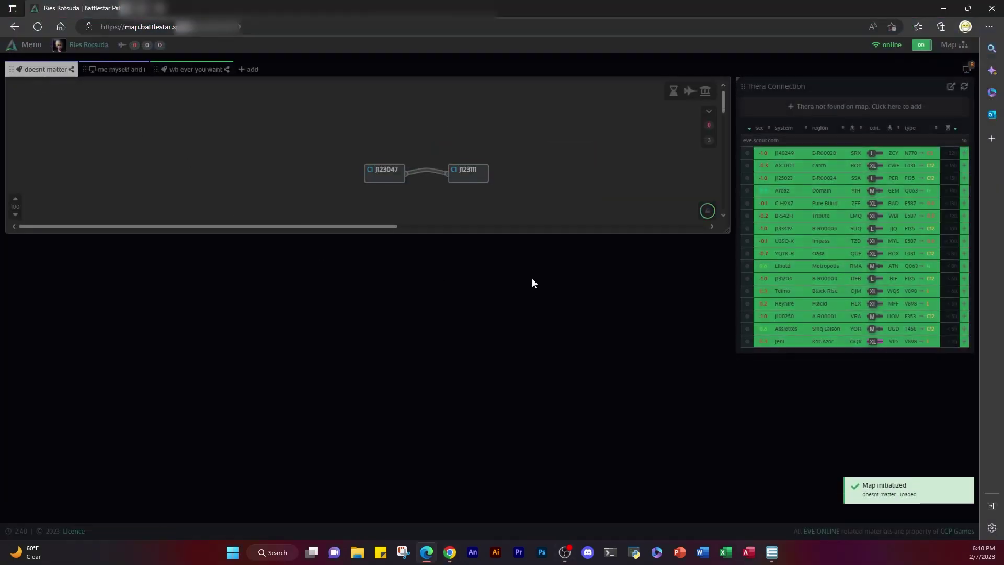
{"action": "left_click_drag", "start_coordinate": [725, 233], "coordinate": [719, 419]}
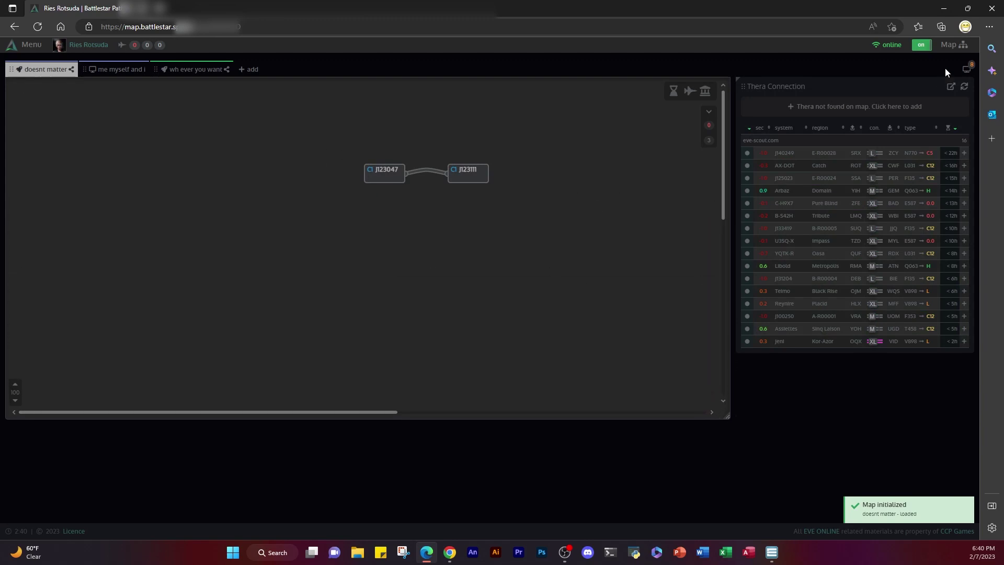
{"action": "left_click", "coordinate": [963, 46]}
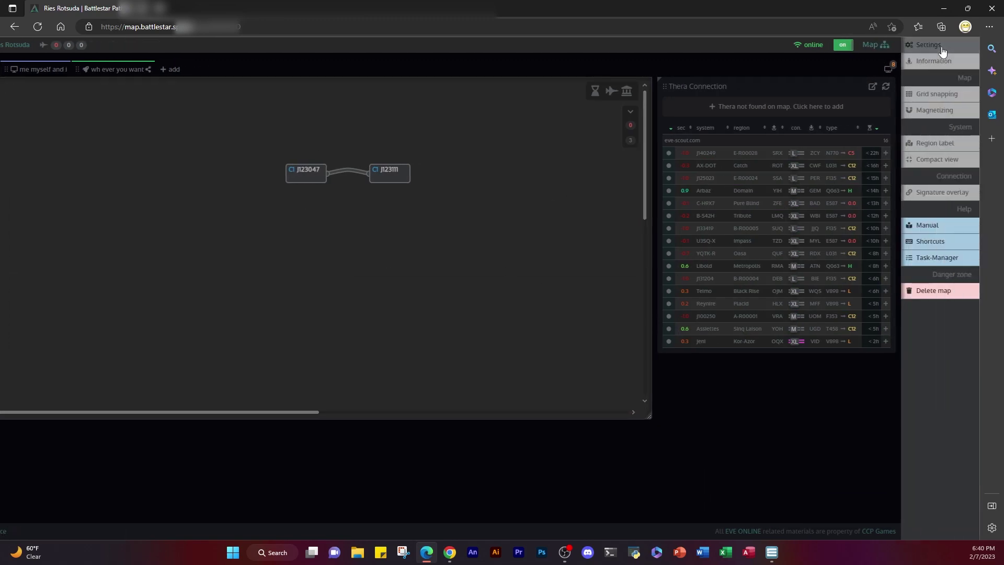
{"action": "left_click", "coordinate": [941, 47]}
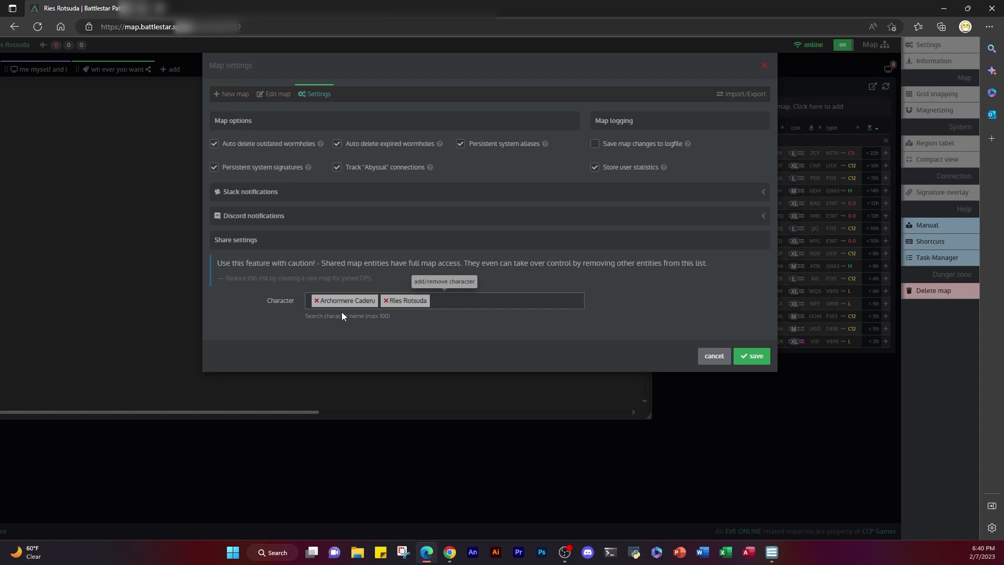
{"action": "left_click", "coordinate": [316, 301]}
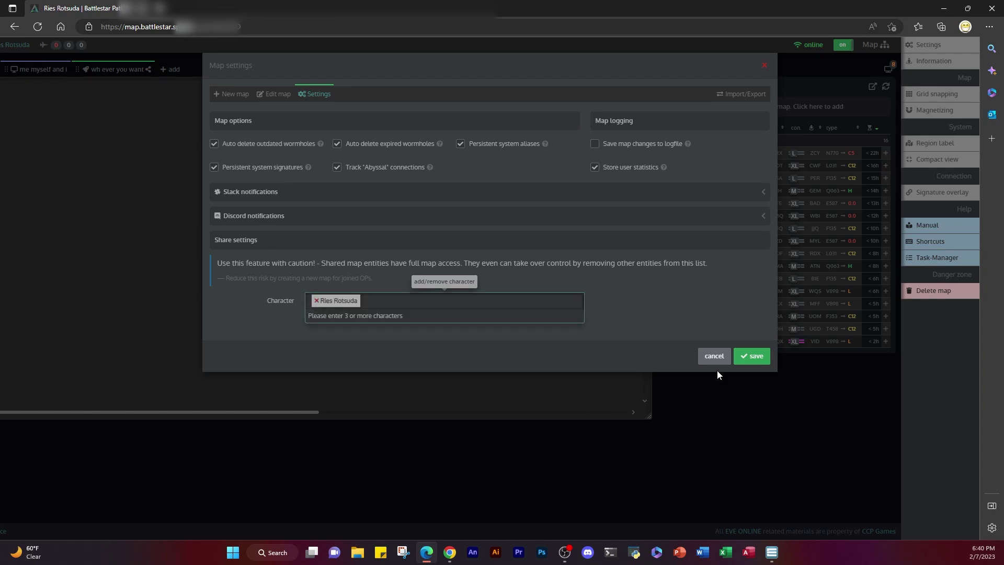
{"action": "left_click", "coordinate": [749, 358]}
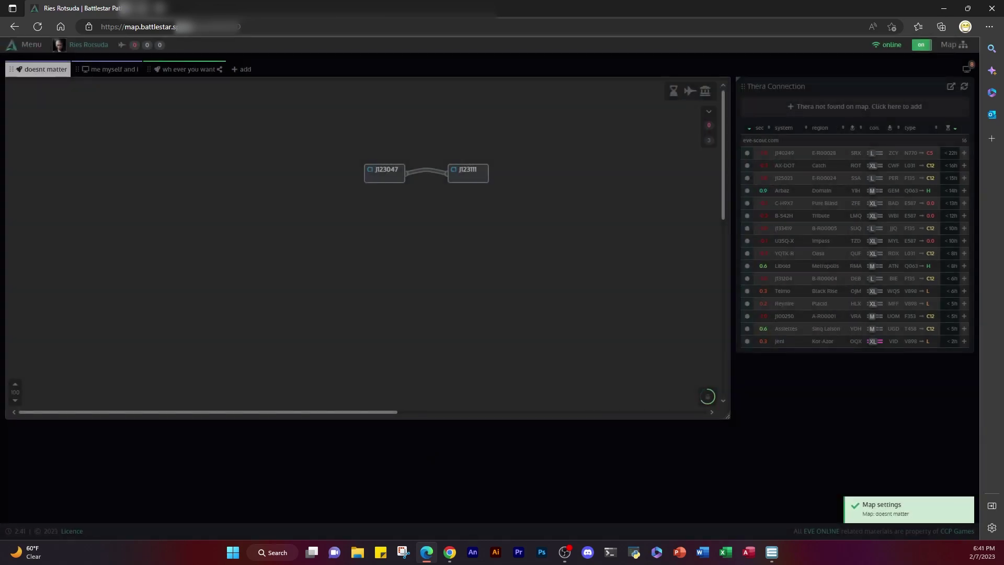
{"action": "key", "text": "alt+Tab"}
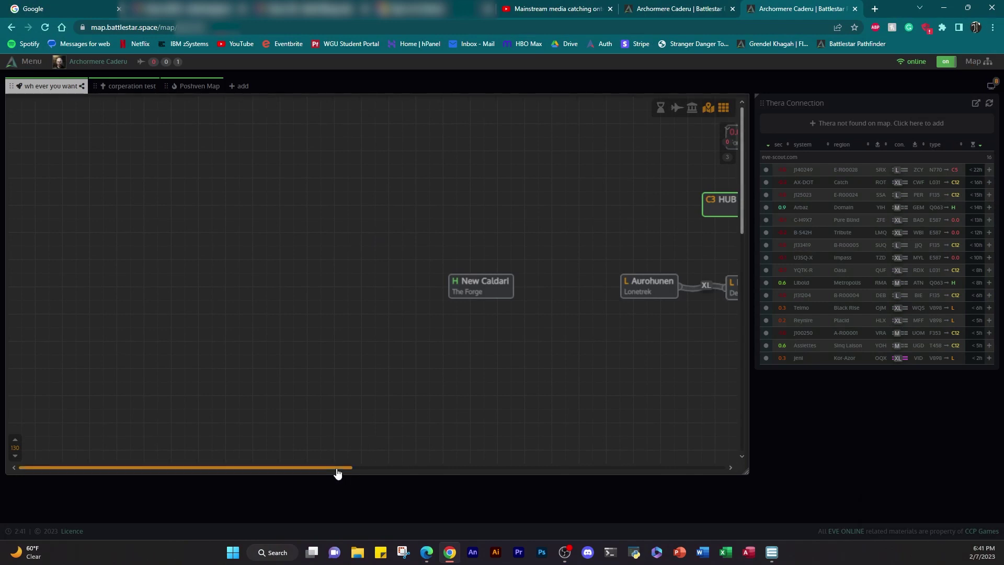
Step: Make the map area of the new 'name of a glorious map' taller
{"action": "left_click_drag", "start_coordinate": [339, 468], "coordinate": [445, 449]}
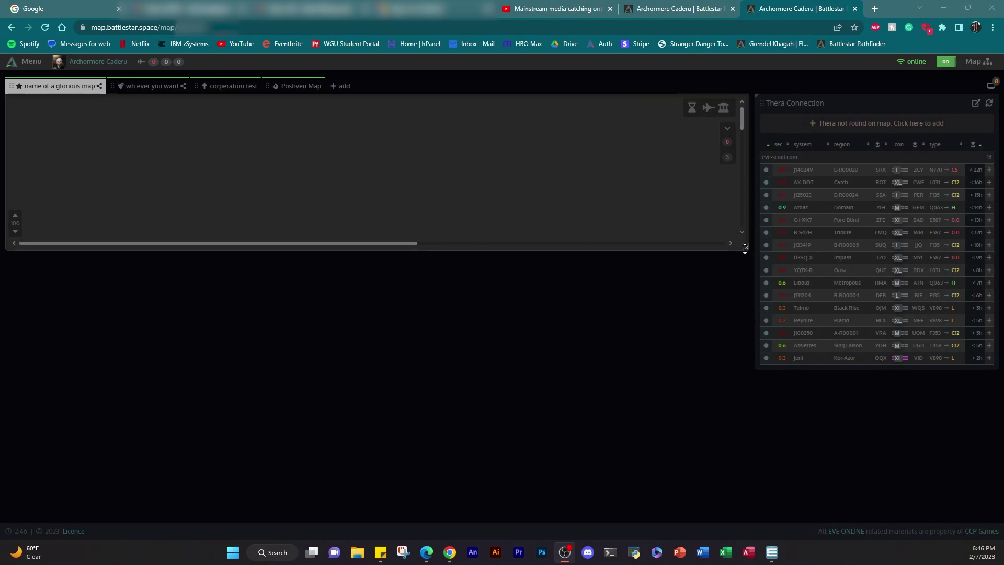
{"action": "left_click_drag", "start_coordinate": [745, 249], "coordinate": [738, 425]}
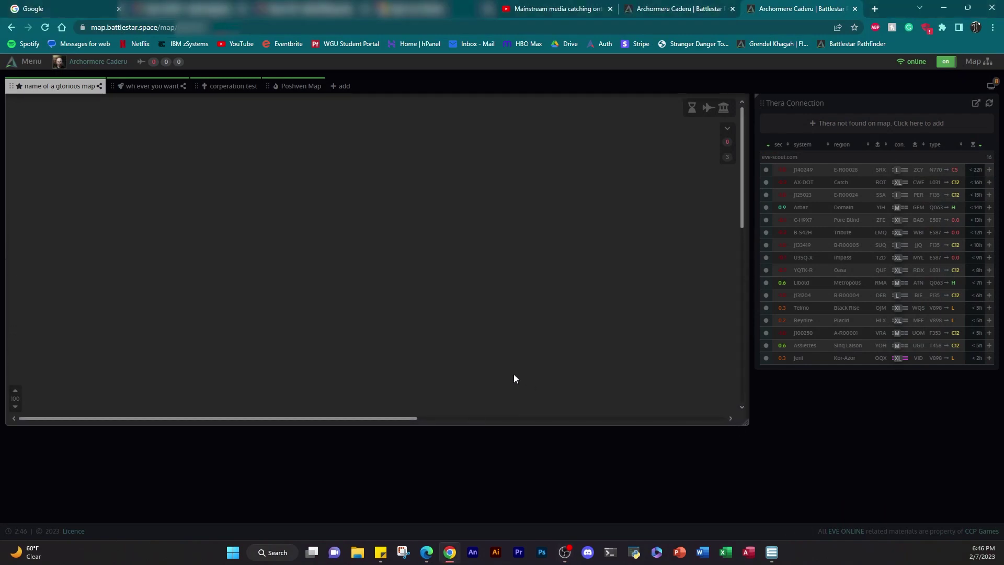
Step: Add the system Dodixie to the new map
{"action": "right_click", "coordinate": [356, 256]}
{"action": "left_click", "coordinate": [381, 267]}
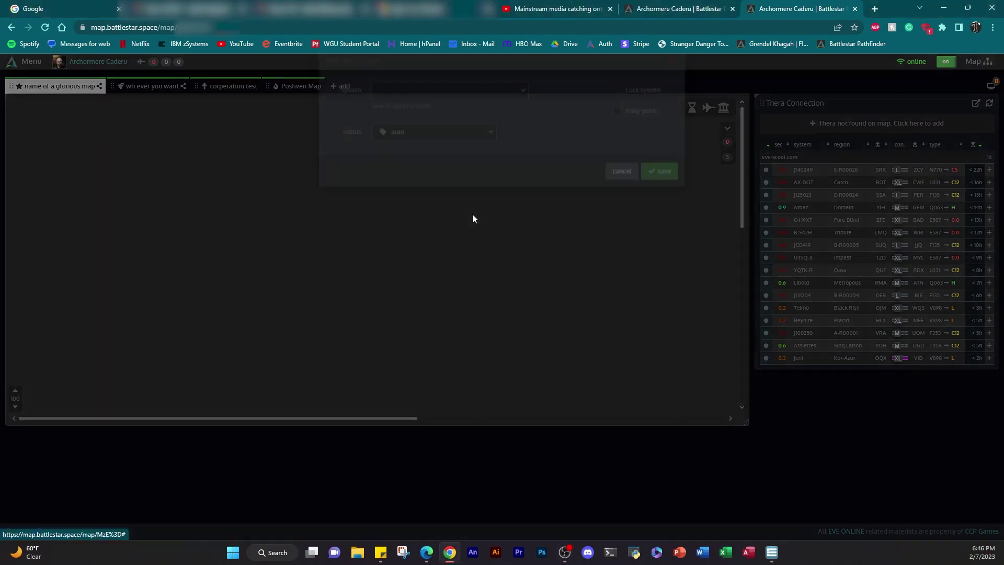
{"action": "type", "text": "dodixi"}
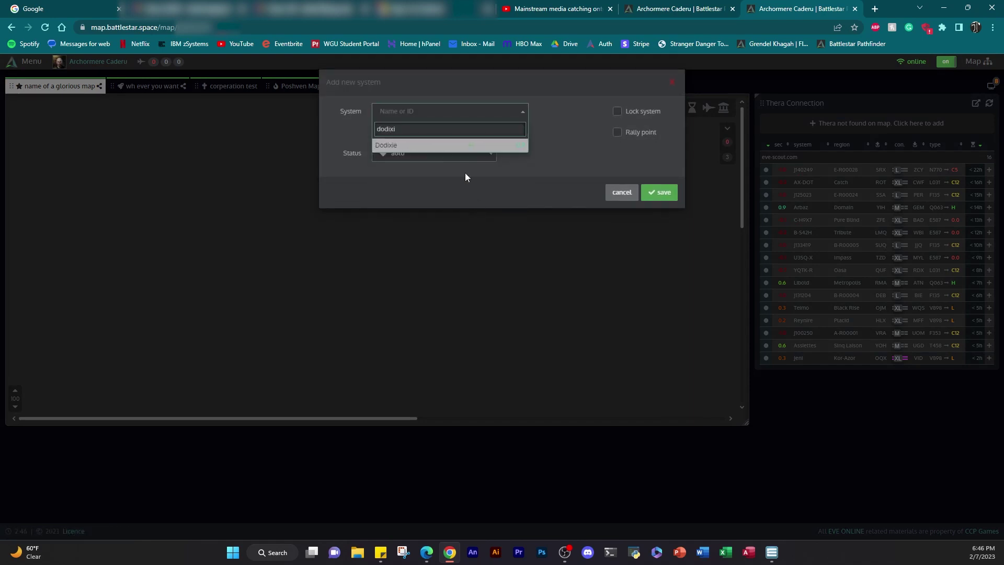
{"action": "key", "text": "Return"}
{"action": "left_click", "coordinate": [659, 217]}
Step: Add the C2 wormhole J123435 and connect it to Dodixie
{"action": "right_click", "coordinate": [488, 274]}
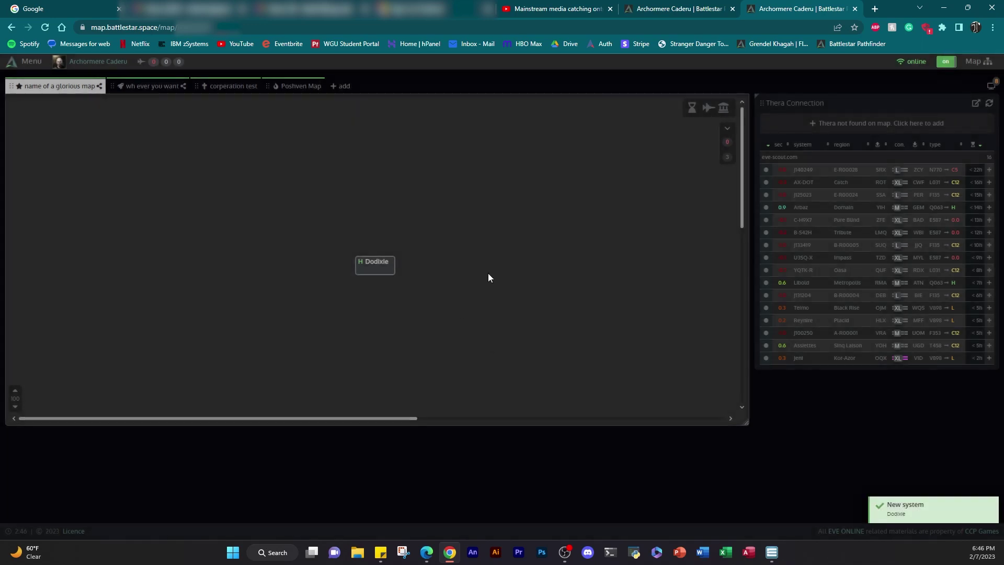
{"action": "left_click", "coordinate": [510, 286]}
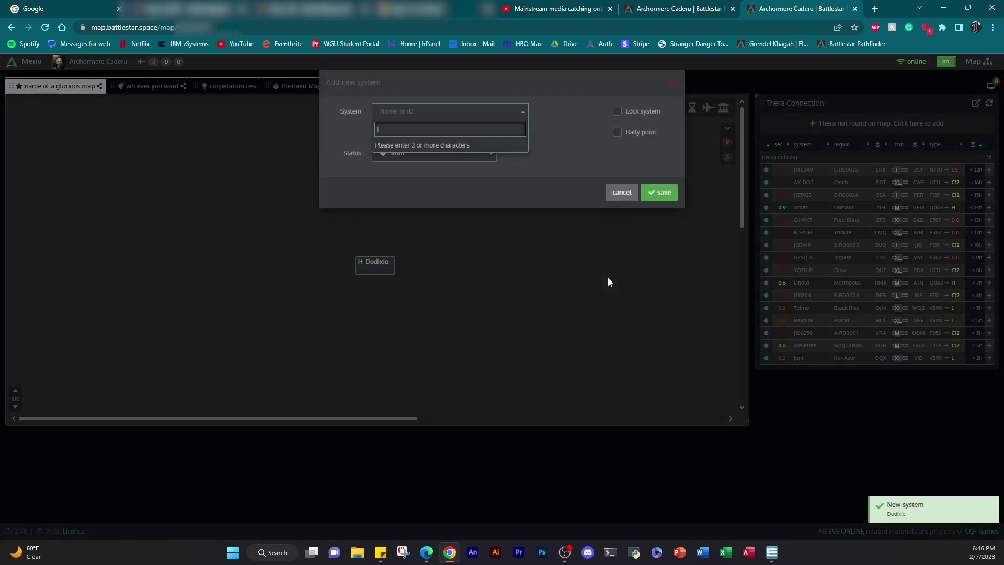
{"action": "type", "text": "J1234"}
{"action": "left_click", "coordinate": [461, 189]}
{"action": "left_click", "coordinate": [665, 217]}
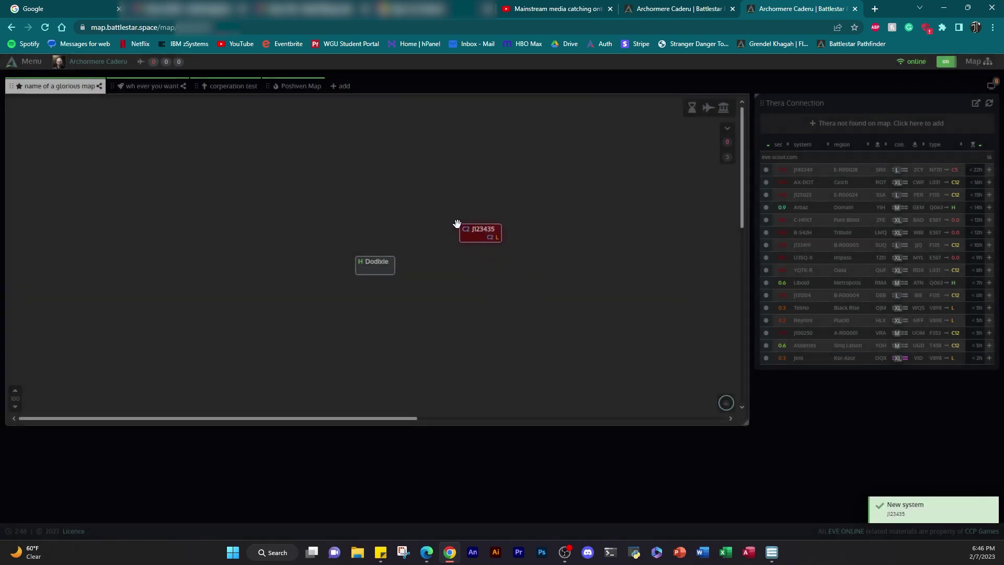
{"action": "left_click_drag", "start_coordinate": [386, 196], "coordinate": [381, 262]}
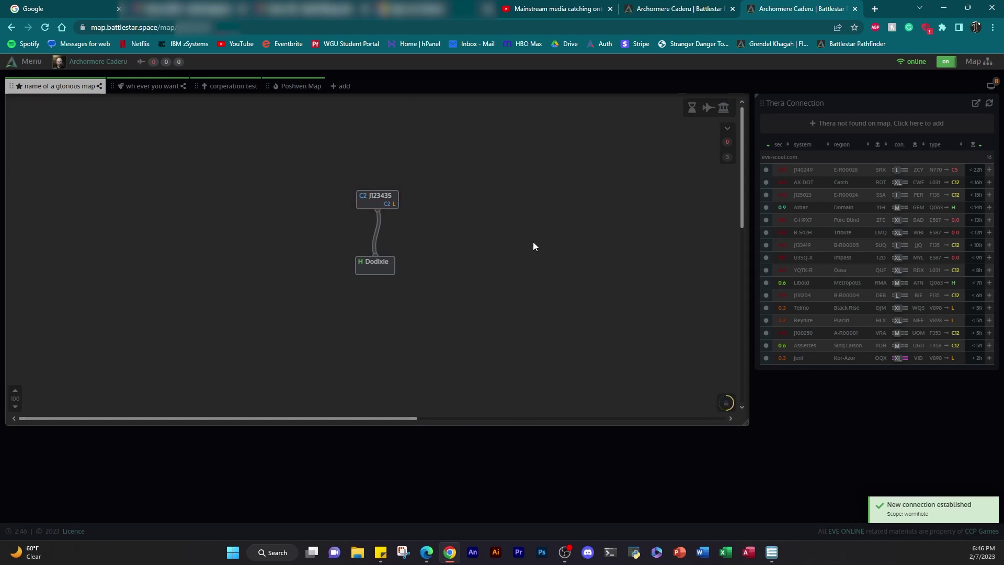
Step: Show J123435's details: class C2, 9 planets, statics D382 and A239
{"action": "left_click", "coordinate": [379, 266]}
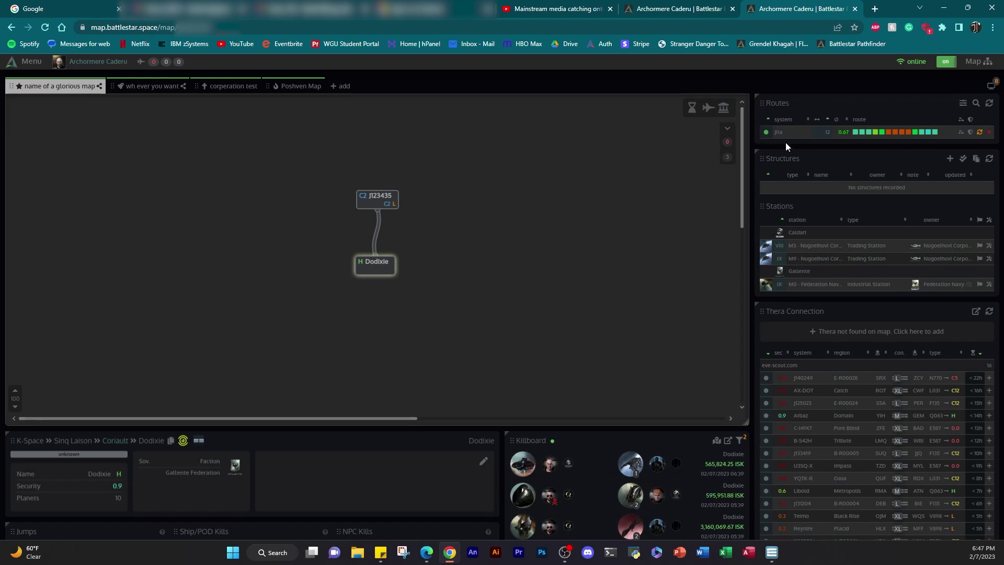
{"action": "left_click", "coordinate": [385, 197]}
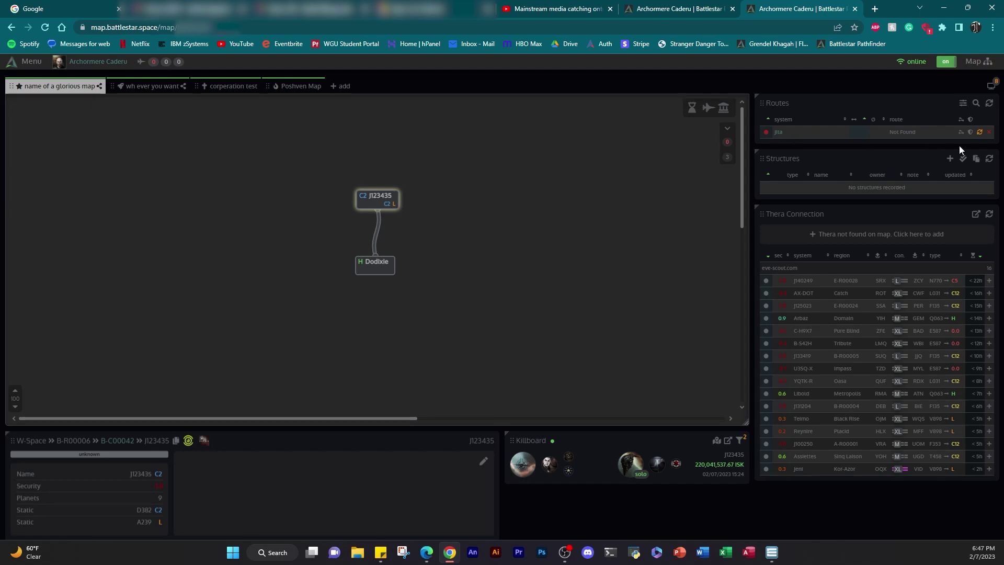
Step: Replace the Jita route with route systems Jita, Rens and Amarr
{"action": "left_click", "coordinate": [991, 133]}
{"action": "left_click", "coordinate": [921, 132]}
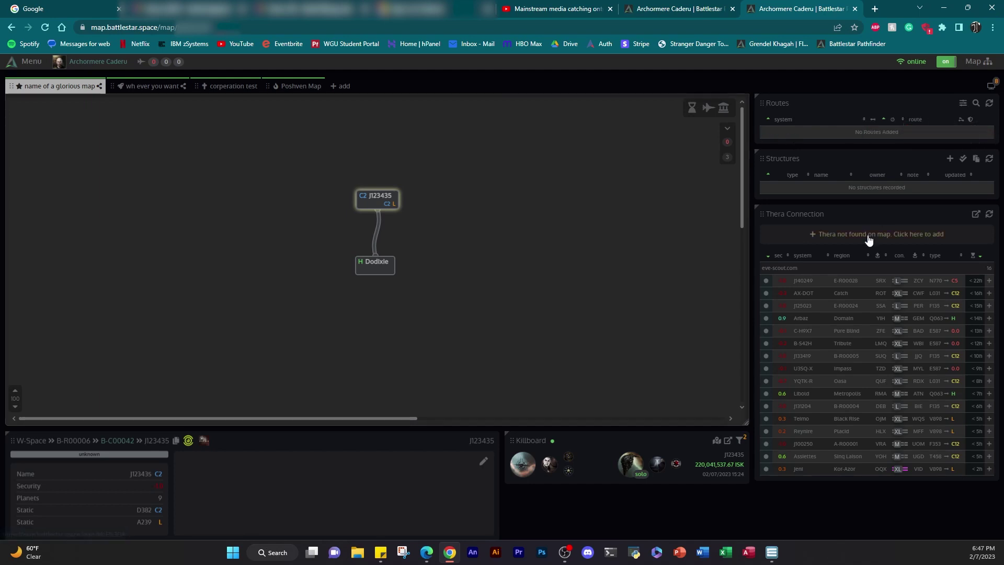
{"action": "left_click", "coordinate": [963, 104]}
{"action": "left_click", "coordinate": [460, 113]}
{"action": "type", "text": "jita"}
{"action": "key", "text": "Return"}
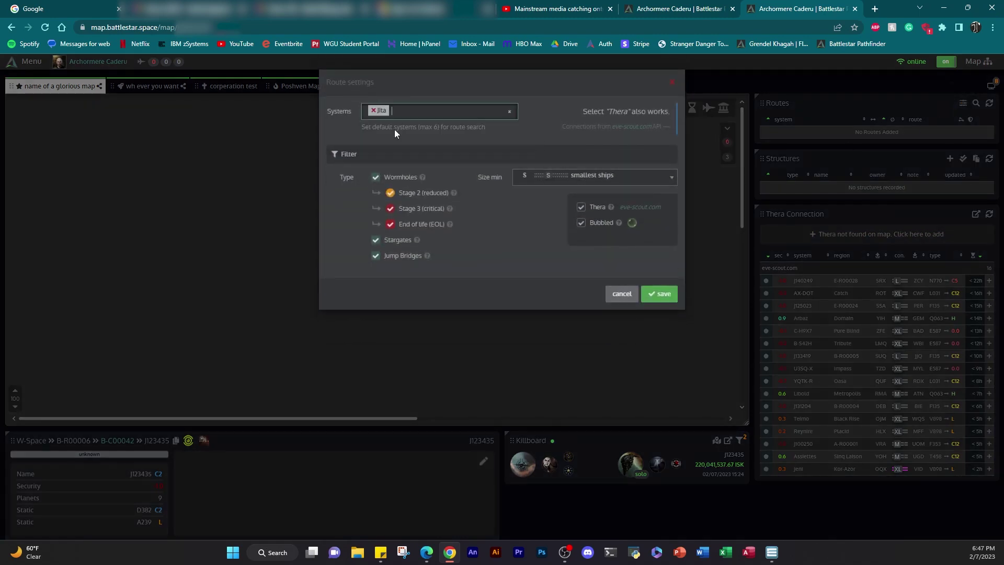
{"action": "type", "text": "rens"}
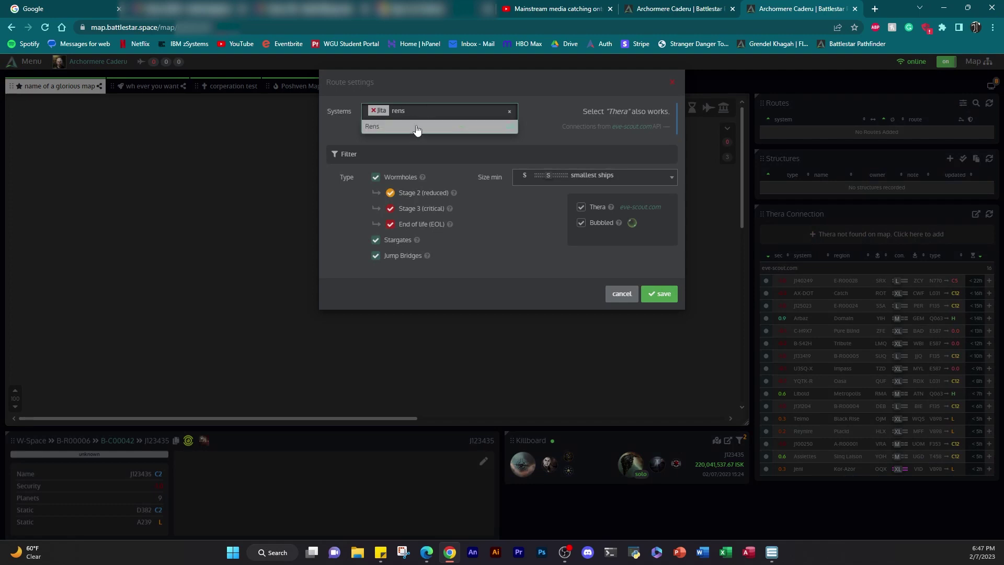
{"action": "key", "text": "Return"}
{"action": "type", "text": "amarr"}
{"action": "key", "text": "Return"}
Step: Set minimum ship size to larger ships, exclude Thera and Bubbled, and save
{"action": "left_click", "coordinate": [568, 179]}
{"action": "left_click", "coordinate": [542, 216]}
{"action": "left_click", "coordinate": [579, 208]}
{"action": "left_click", "coordinate": [580, 223]}
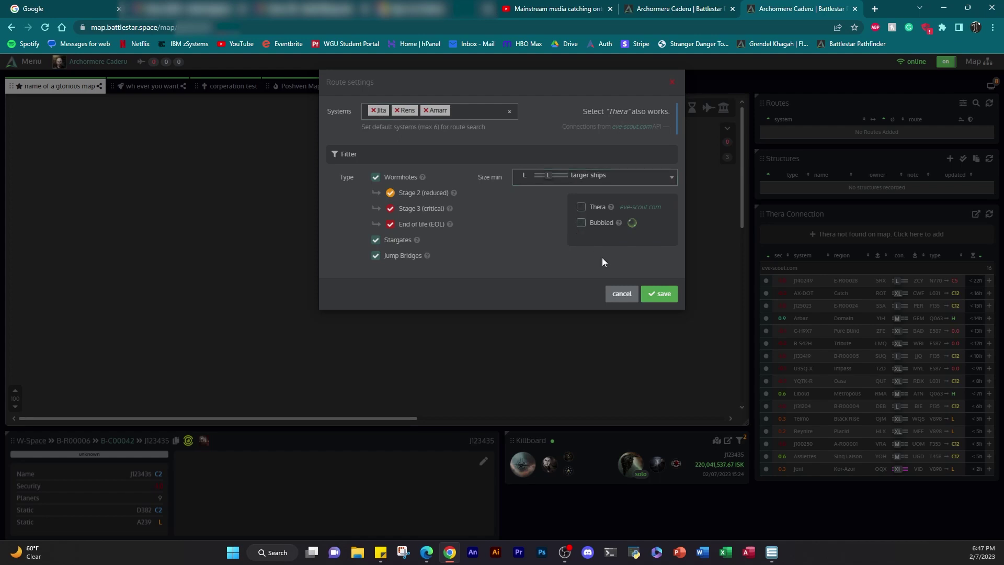
{"action": "left_click", "coordinate": [671, 296]}
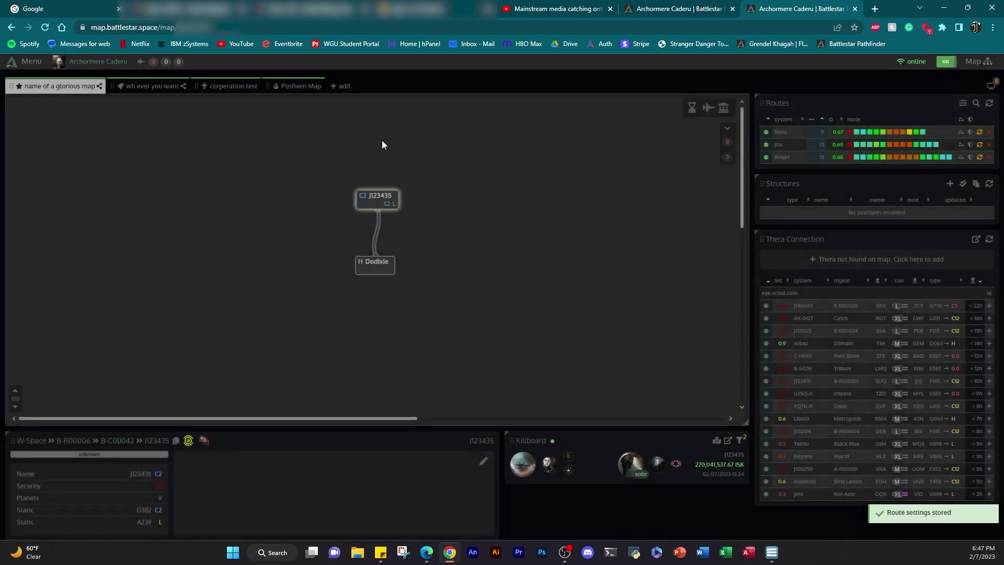
Step: Add the C5 system J123235 to the map and connect it to J123435
{"action": "right_click", "coordinate": [514, 162]}
{"action": "left_click", "coordinate": [539, 181]}
{"action": "type", "text": "j123"}
{"action": "left_click", "coordinate": [448, 201]}
{"action": "left_click", "coordinate": [660, 216]}
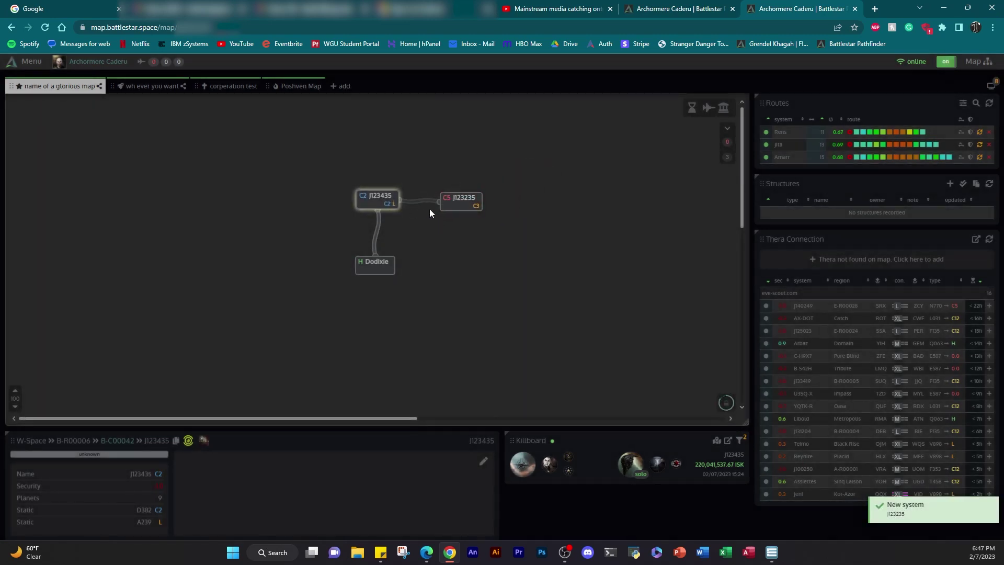
{"action": "left_click", "coordinate": [464, 201]}
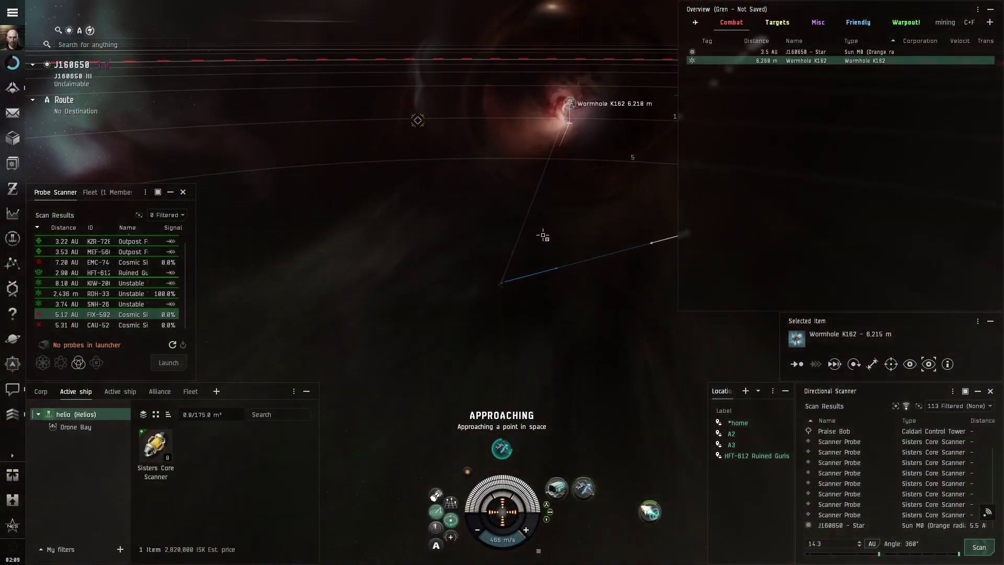
{"action": "key", "text": "alt+Tab"}
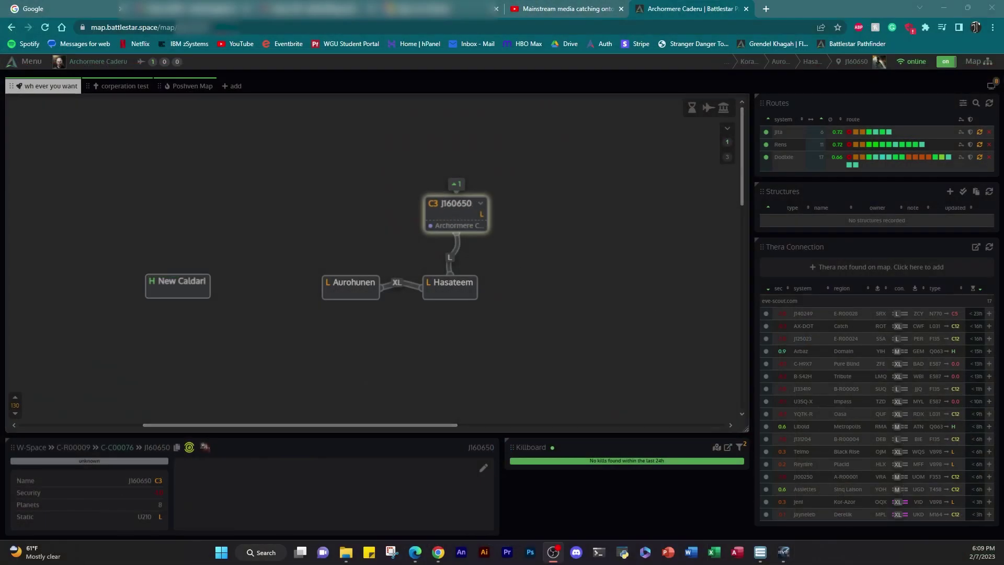
Step: Switch back to the EVE client so Pathfinder can auto-map J123235 beside J160650
{"action": "key", "text": "alt+Tab"}
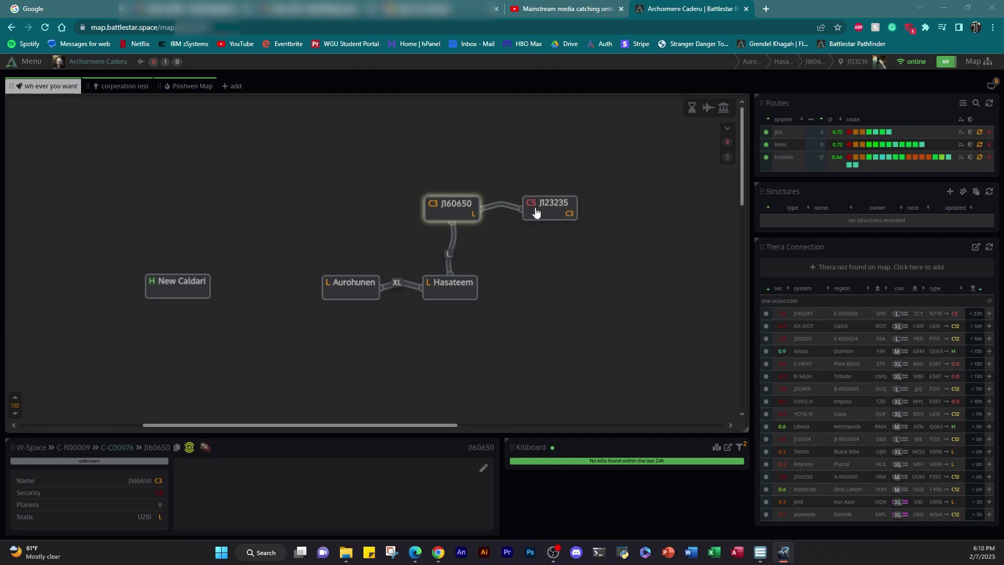
Step: Mark the J160650–J123235 connection as larger ships and end of life
{"action": "right_click", "coordinate": [497, 214]}
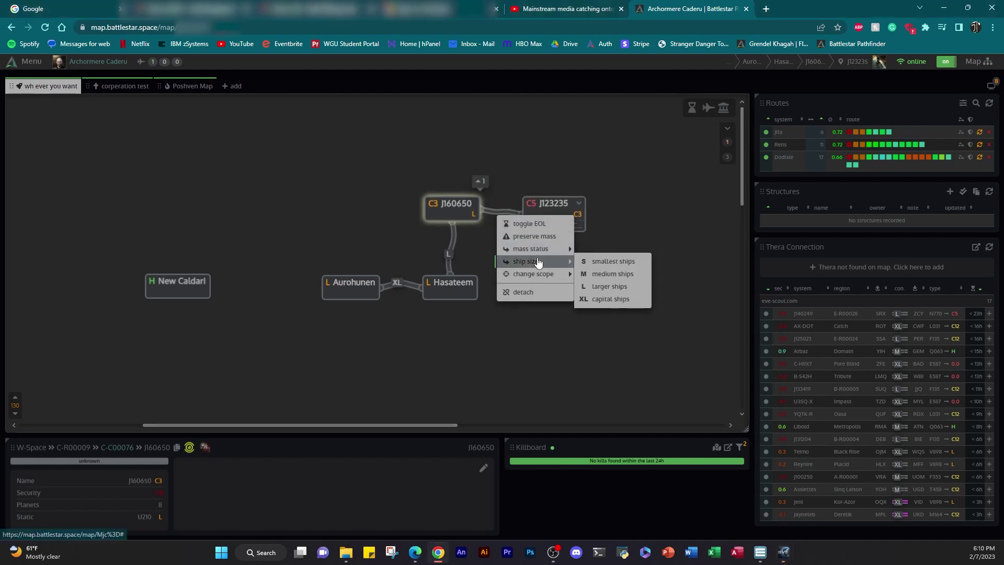
{"action": "left_click", "coordinate": [585, 274]}
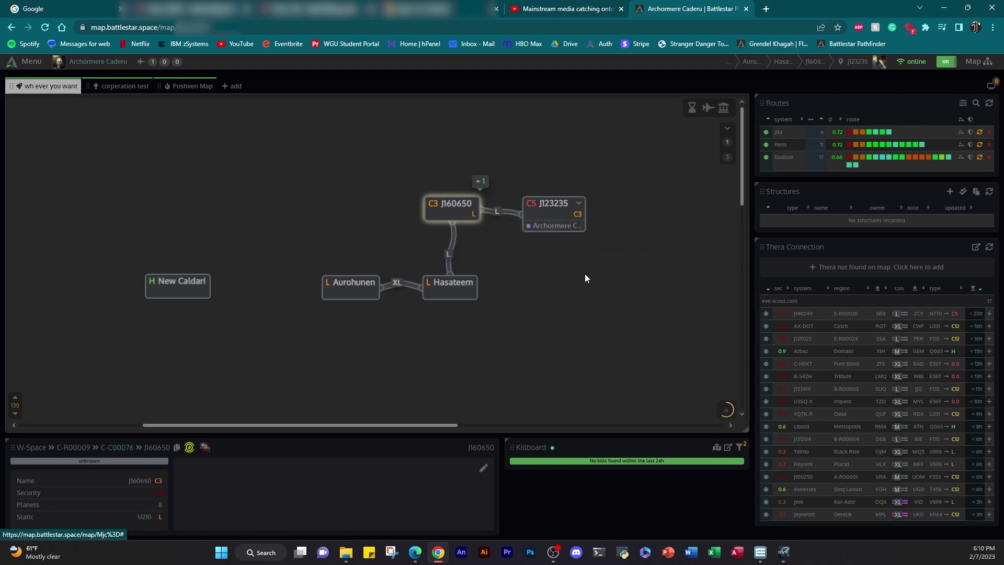
{"action": "right_click", "coordinate": [508, 217]}
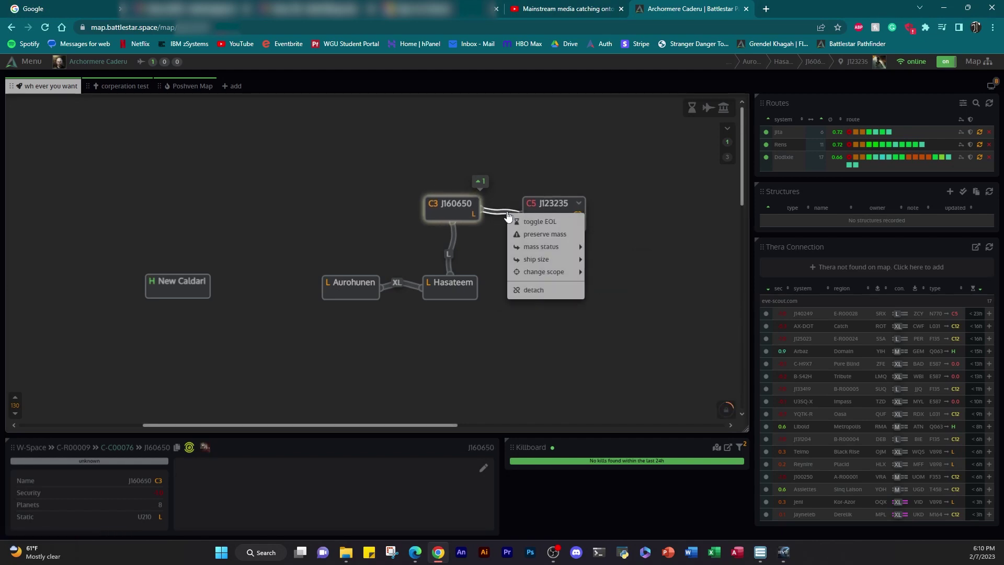
{"action": "left_click", "coordinate": [530, 227]}
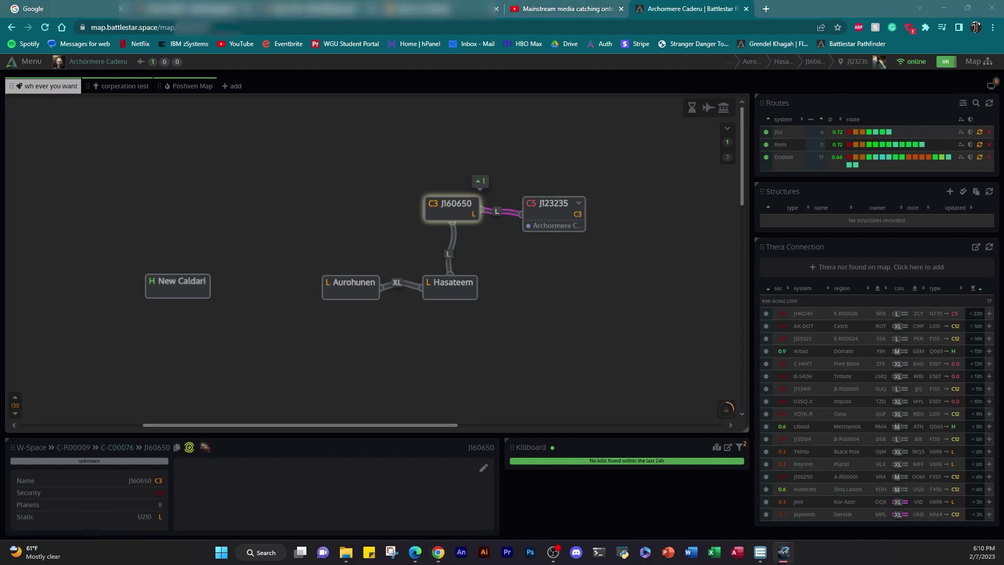
{"action": "right_click", "coordinate": [501, 215]}
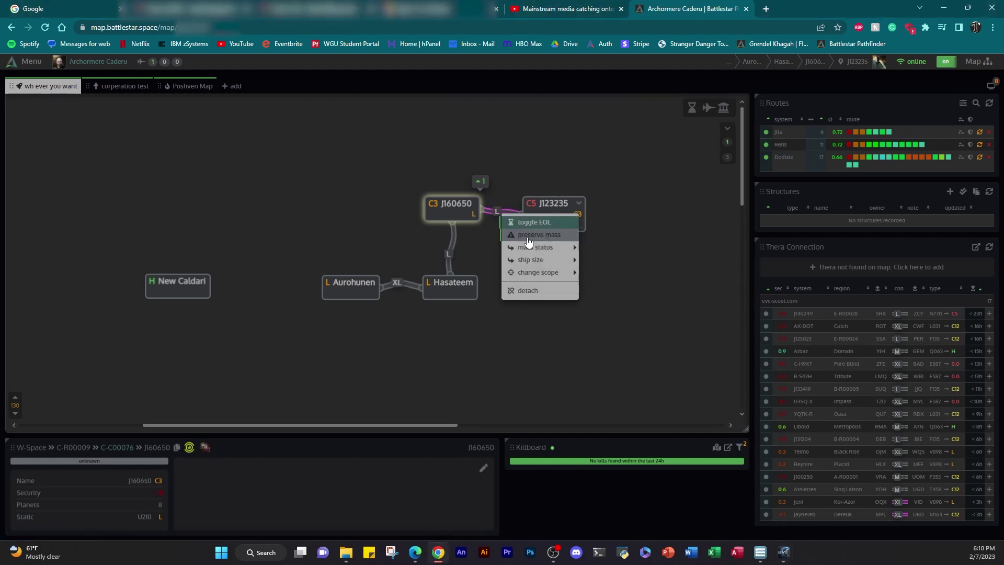
{"action": "mouse_move", "coordinate": [541, 250]}
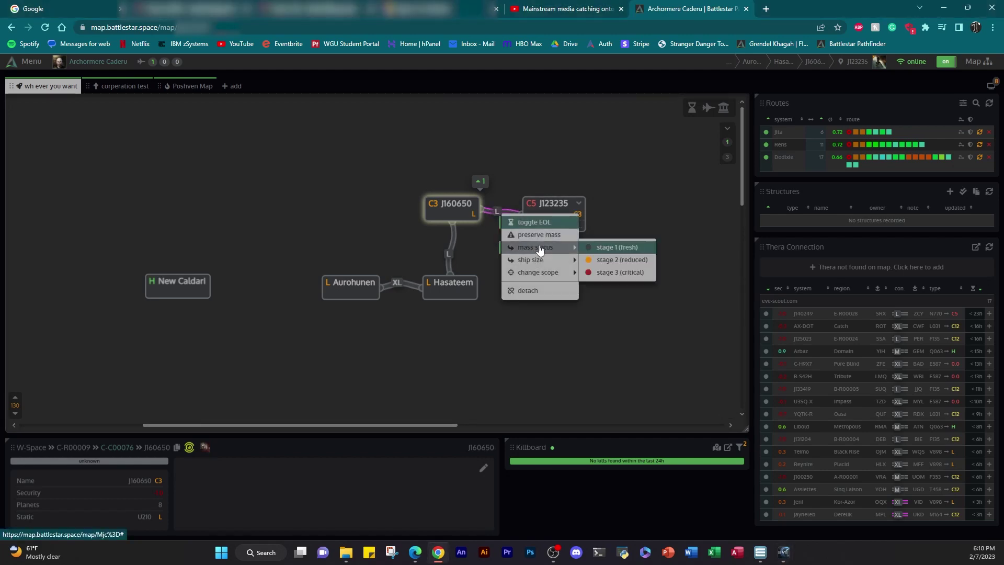
{"action": "left_click", "coordinate": [643, 198]}
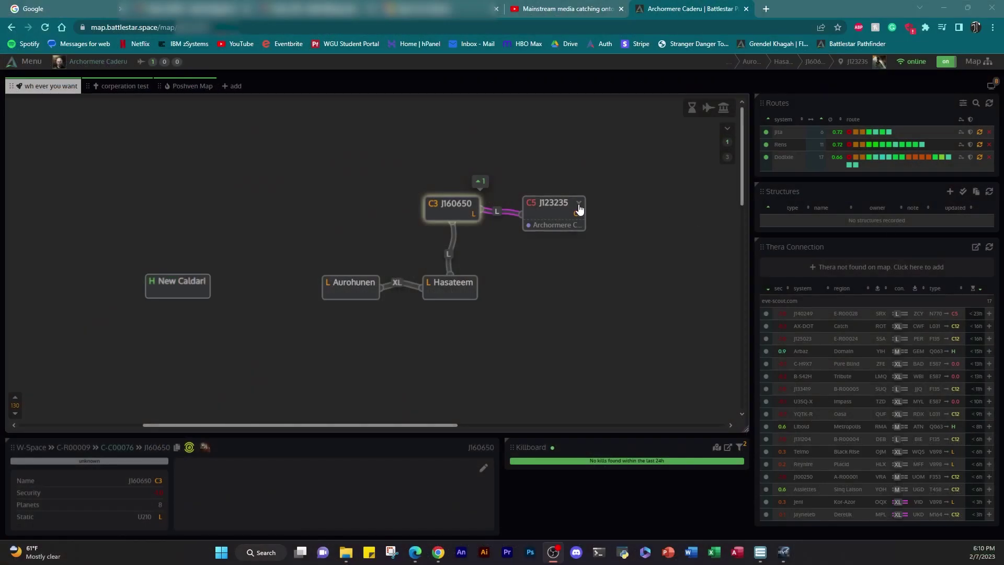
{"action": "left_click", "coordinate": [579, 209]}
{"action": "scroll", "coordinate": [653, 202], "scroll_direction": "down", "scroll_amount": 2}
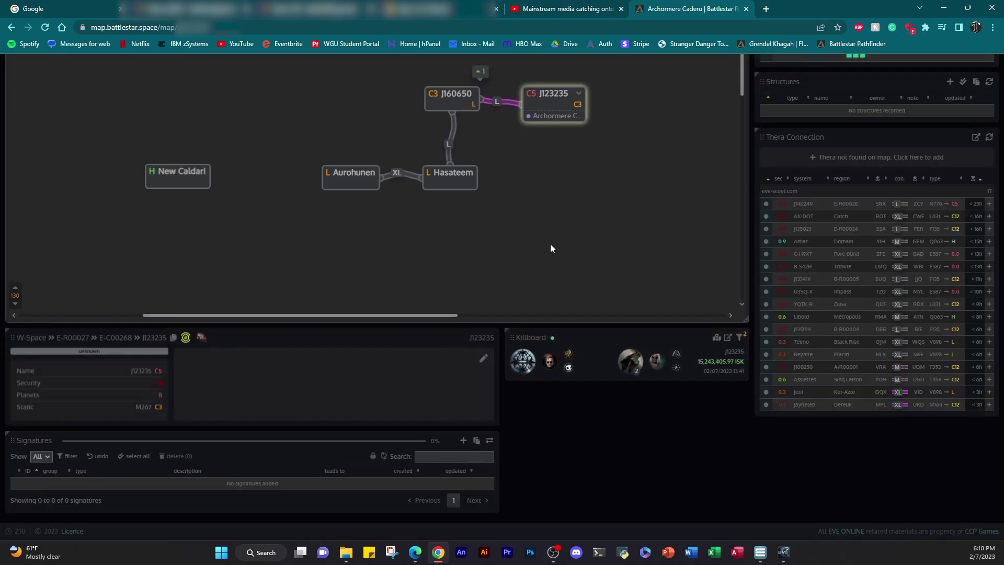
{"action": "key", "text": "ctrl+v"}
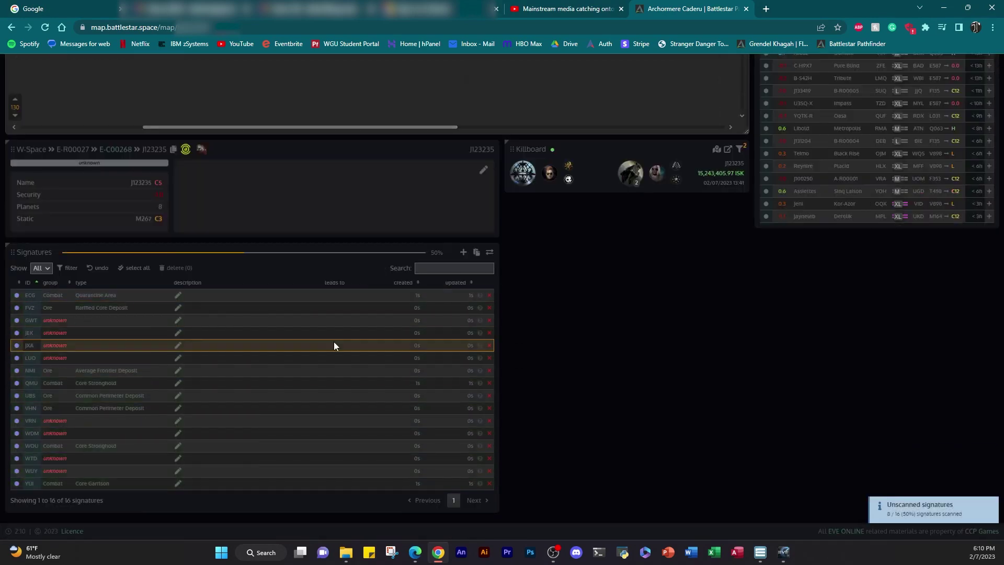
{"action": "scroll", "coordinate": [533, 214], "scroll_direction": "up", "scroll_amount": 6}
{"action": "scroll", "coordinate": [582, 305], "scroll_direction": "down", "scroll_amount": 6}
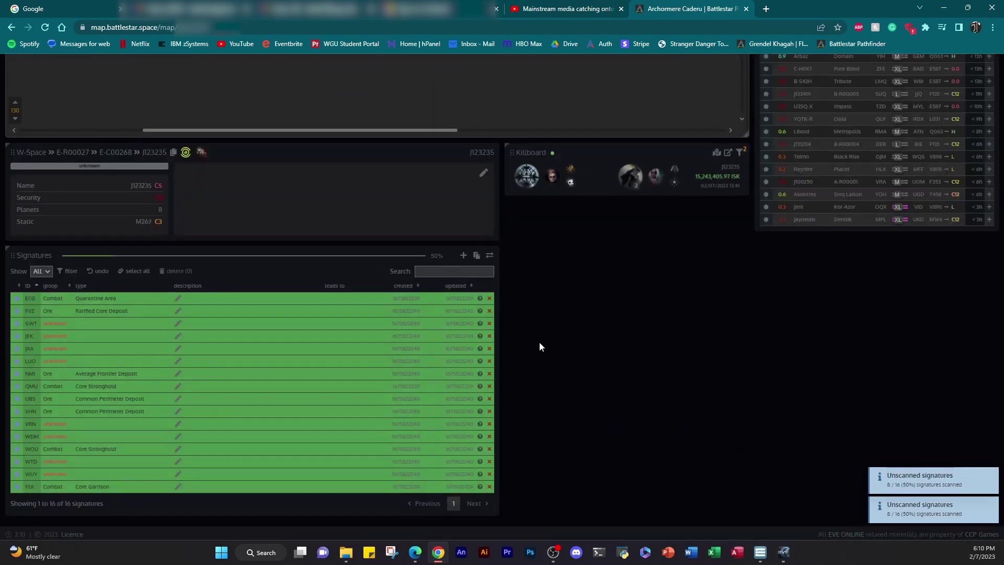
{"action": "scroll", "coordinate": [282, 369], "scroll_direction": "up", "scroll_amount": 6}
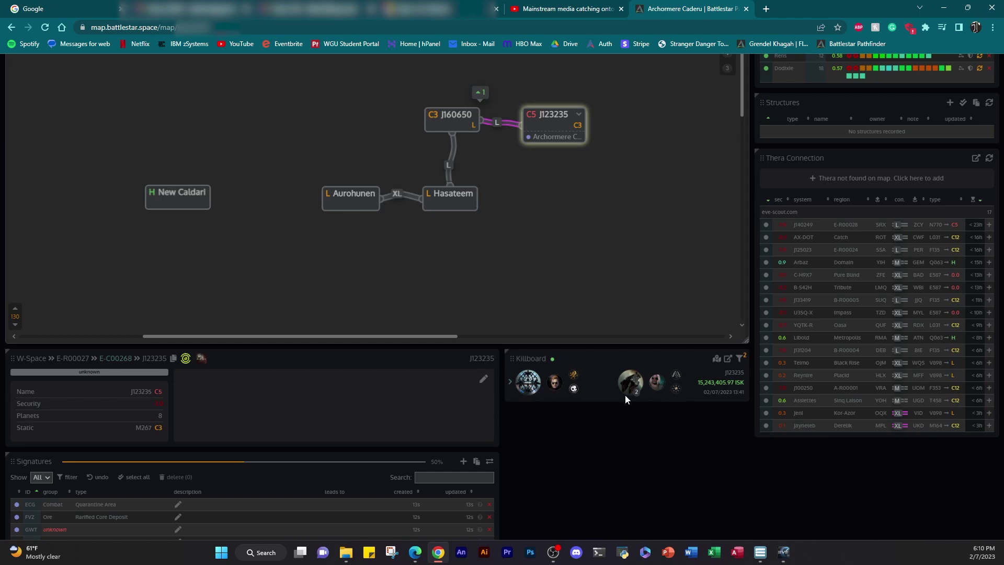
{"action": "scroll", "coordinate": [627, 394], "scroll_direction": "up", "scroll_amount": 3}
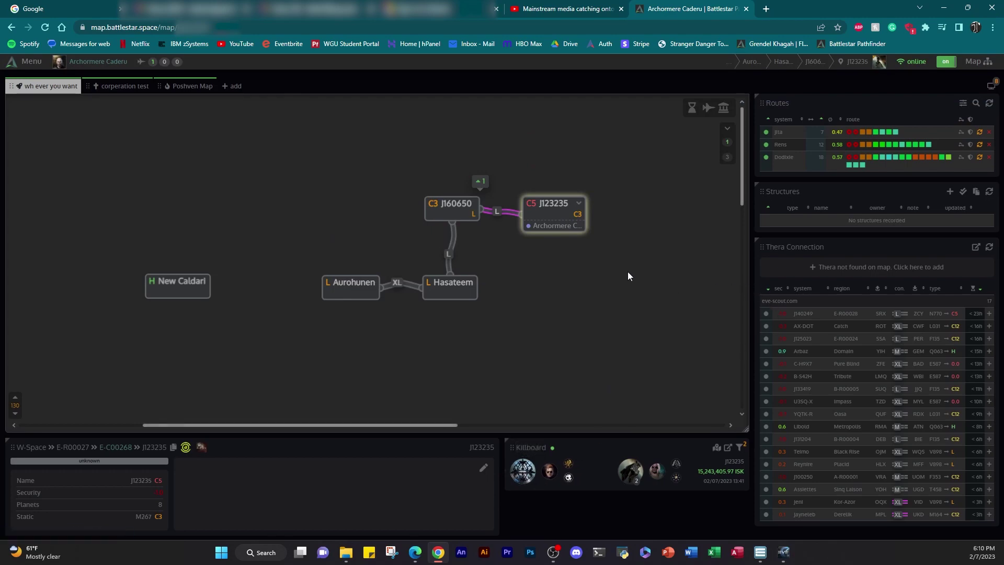
Step: Warp the ship to the A2 bookmark within 0 m
{"action": "key", "text": "alt+Tab"}
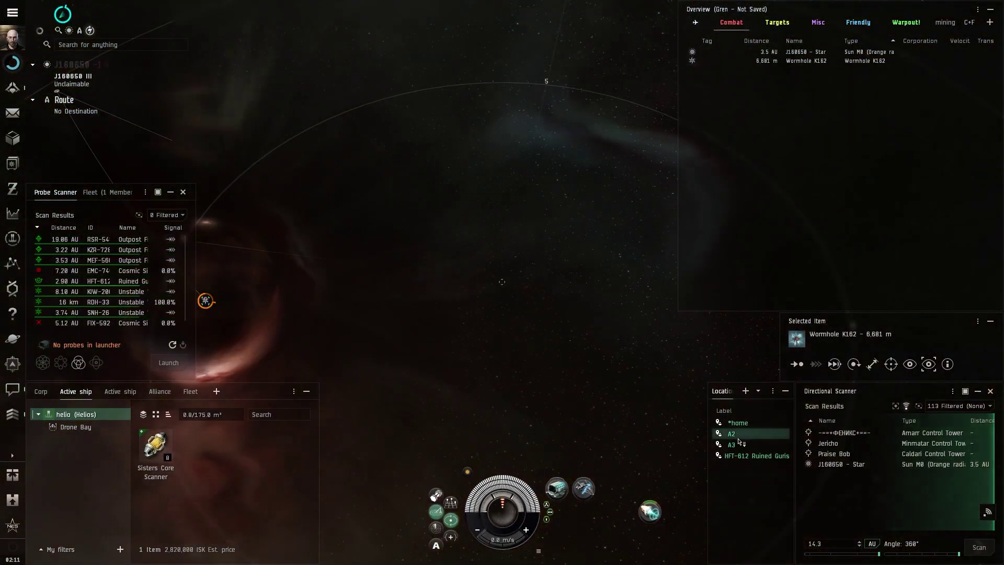
{"action": "right_click", "coordinate": [741, 440]}
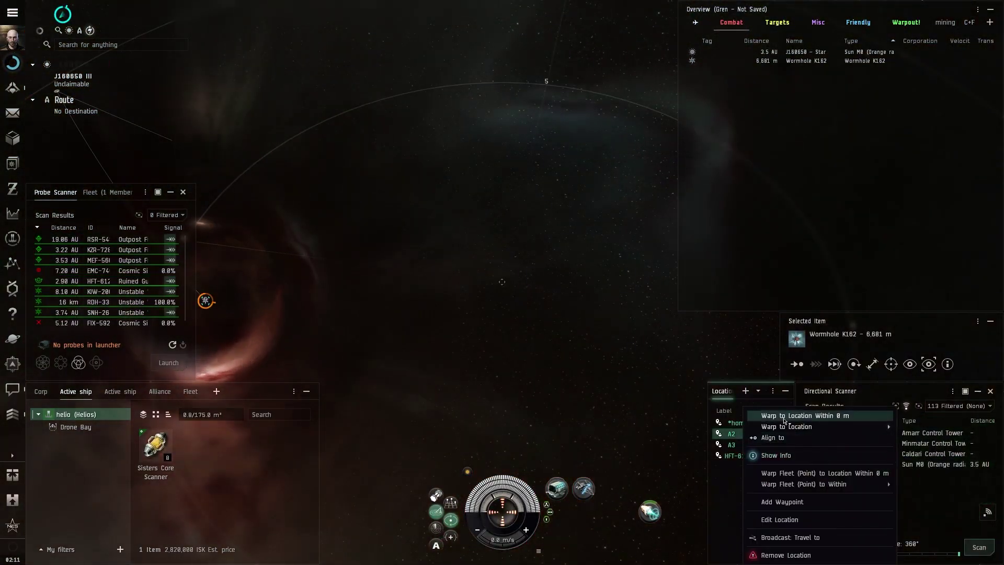
{"action": "left_click", "coordinate": [579, 325]}
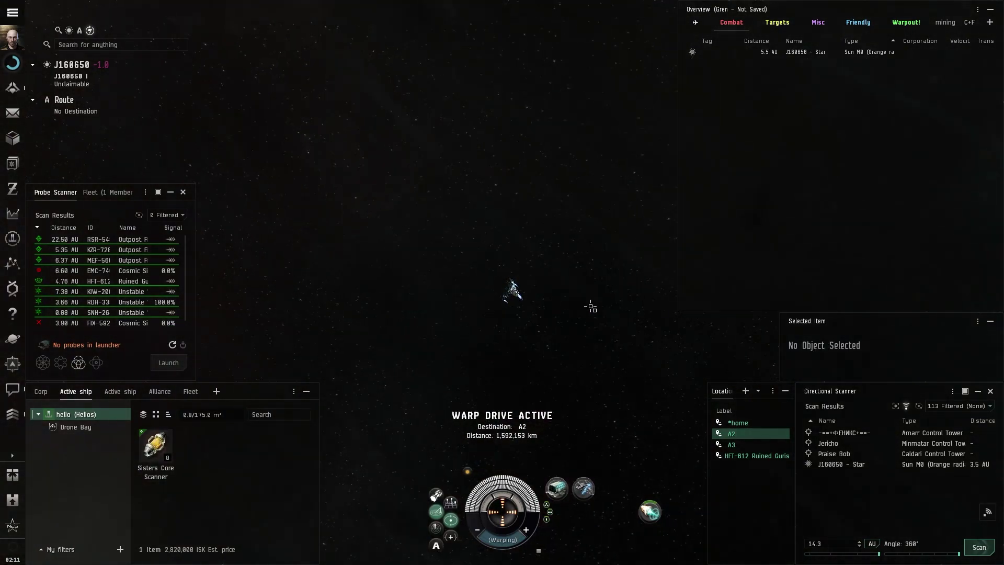
Step: Give system J123235 the alias A3 so its node reads A3 J123235
{"action": "key", "text": "alt+Tab"}
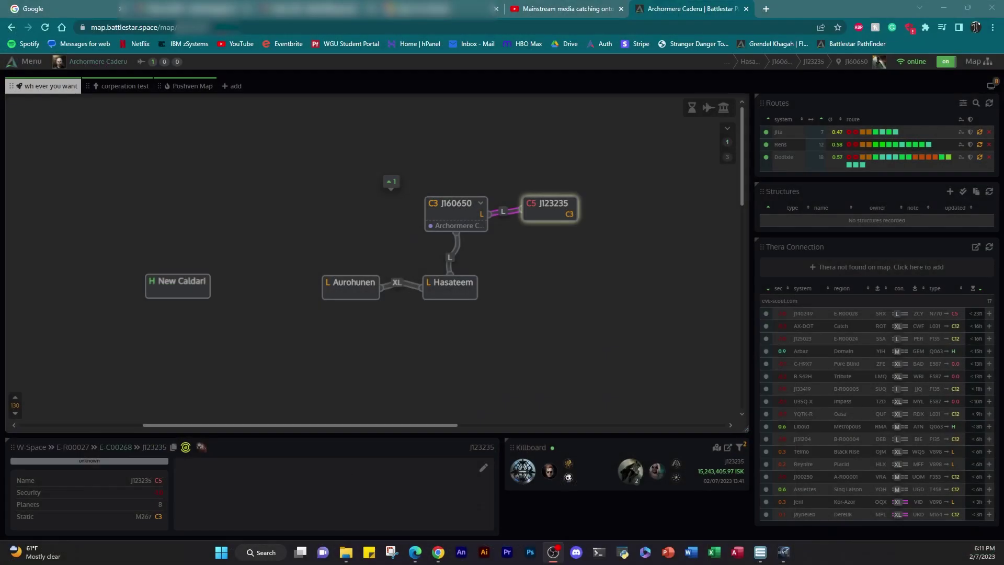
{"action": "double_click", "coordinate": [546, 204]}
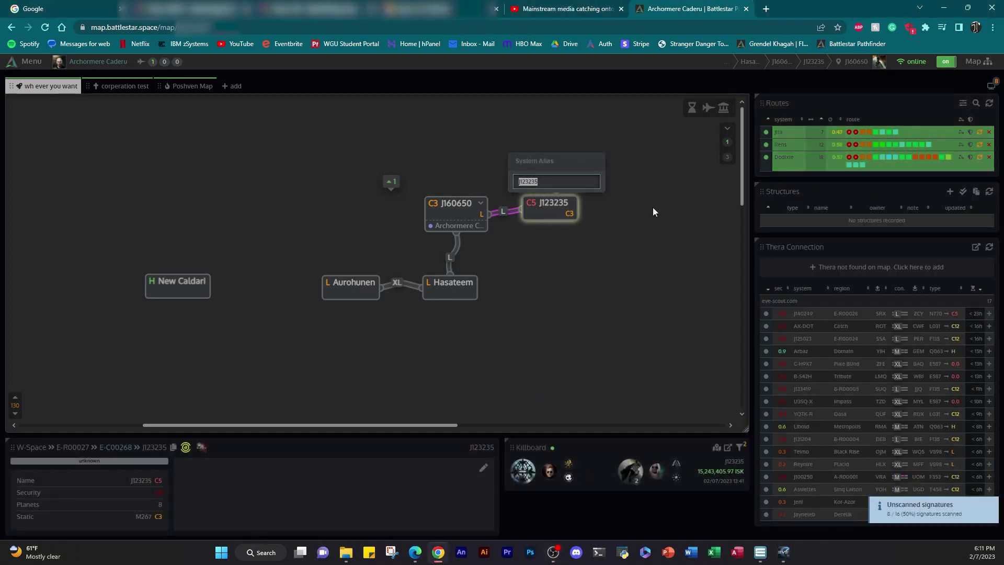
{"action": "key", "text": "End"}
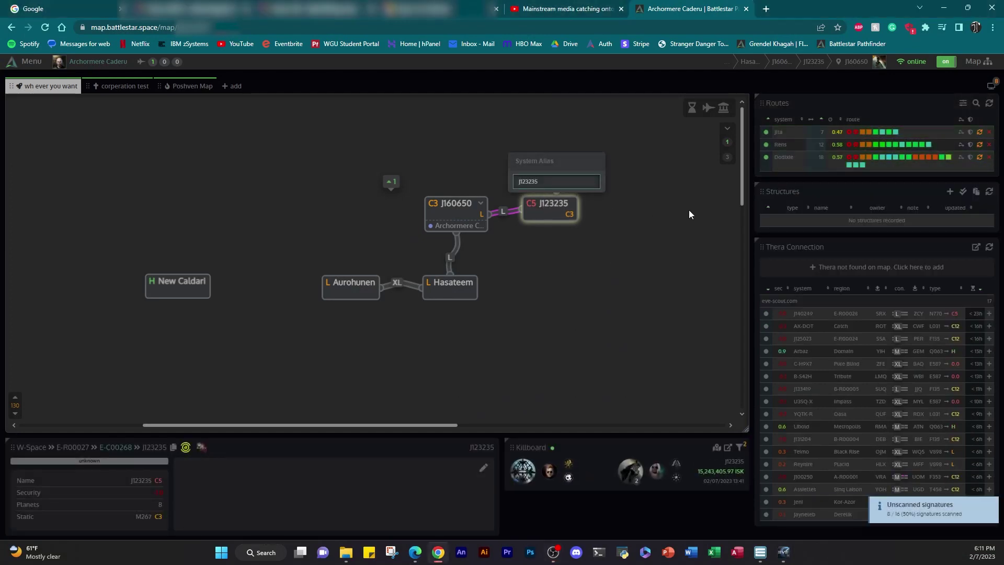
{"action": "type", "text": "A3"}
{"action": "key", "text": "Return"}
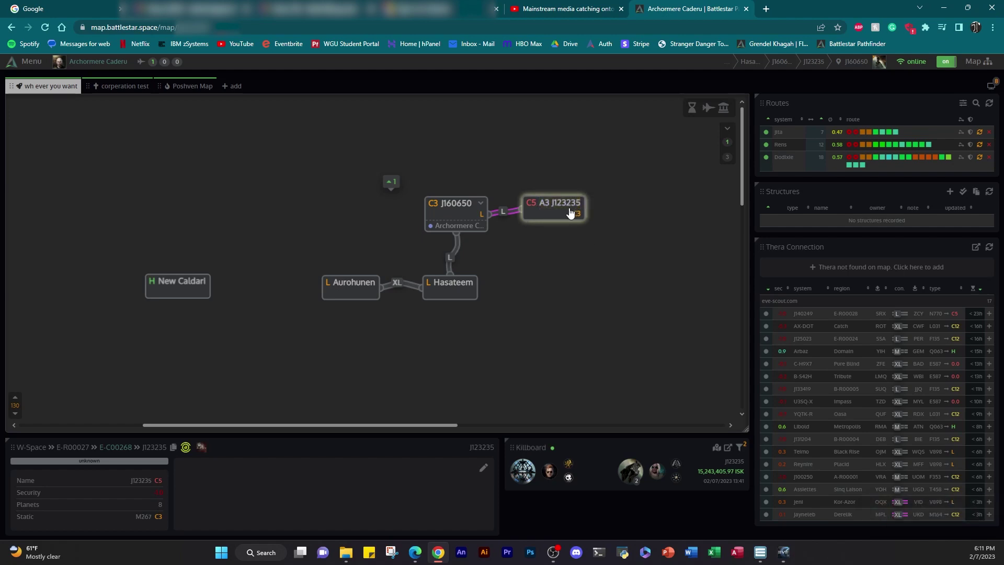
Step: In EVE, check Wormhole K162's info, then jump the Helios through it into null-sec
{"action": "key", "text": "alt+Tab"}
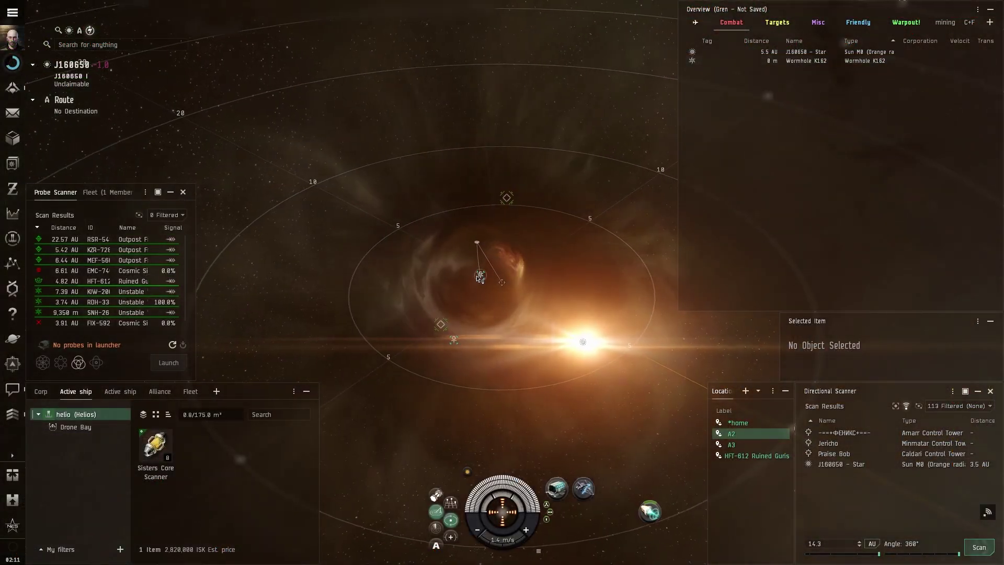
{"action": "left_click_drag", "start_coordinate": [480, 276], "coordinate": [439, 274]}
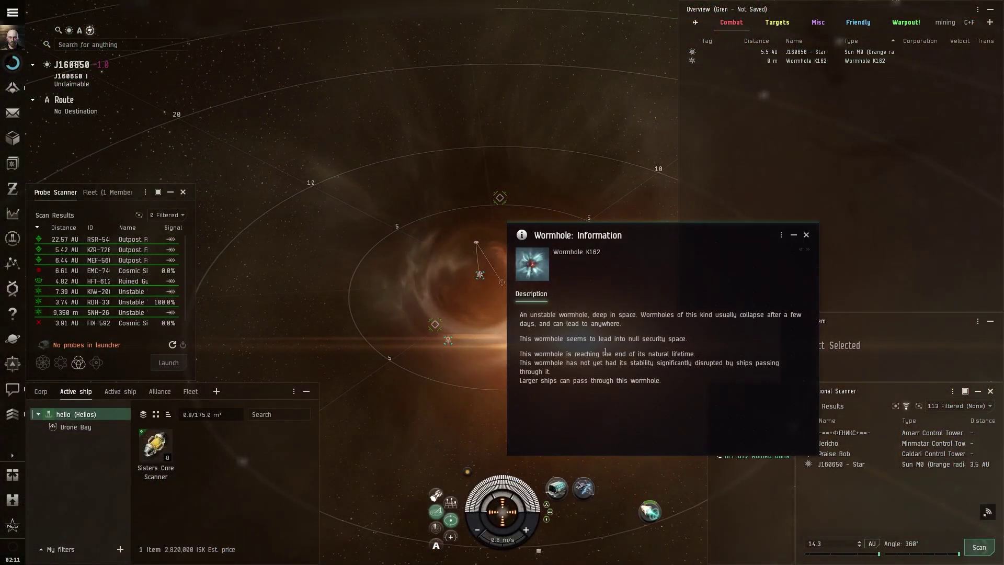
{"action": "left_click_drag", "start_coordinate": [603, 354], "coordinate": [664, 351]}
{"action": "key", "text": "Escape"}
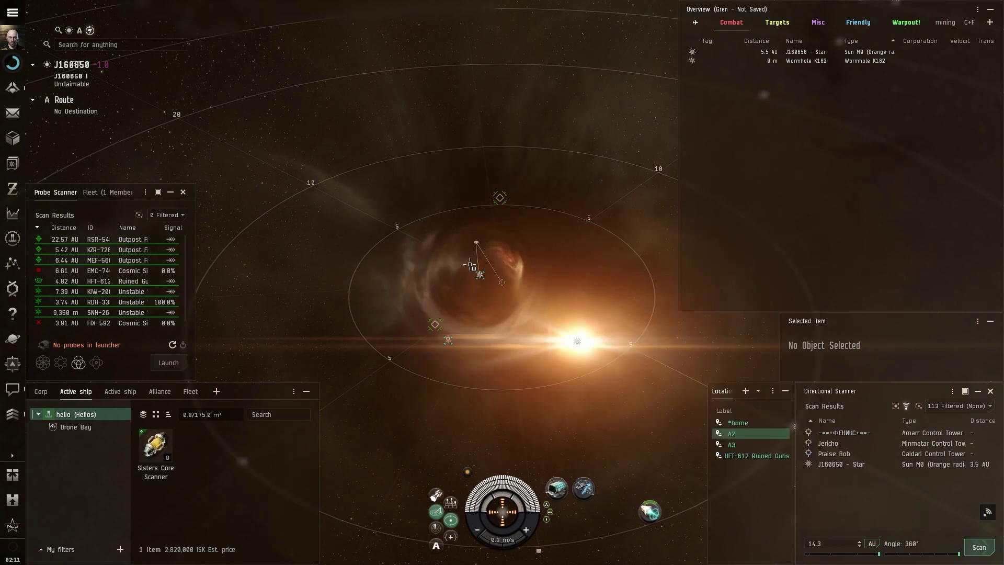
{"action": "double_click", "coordinate": [478, 275]}
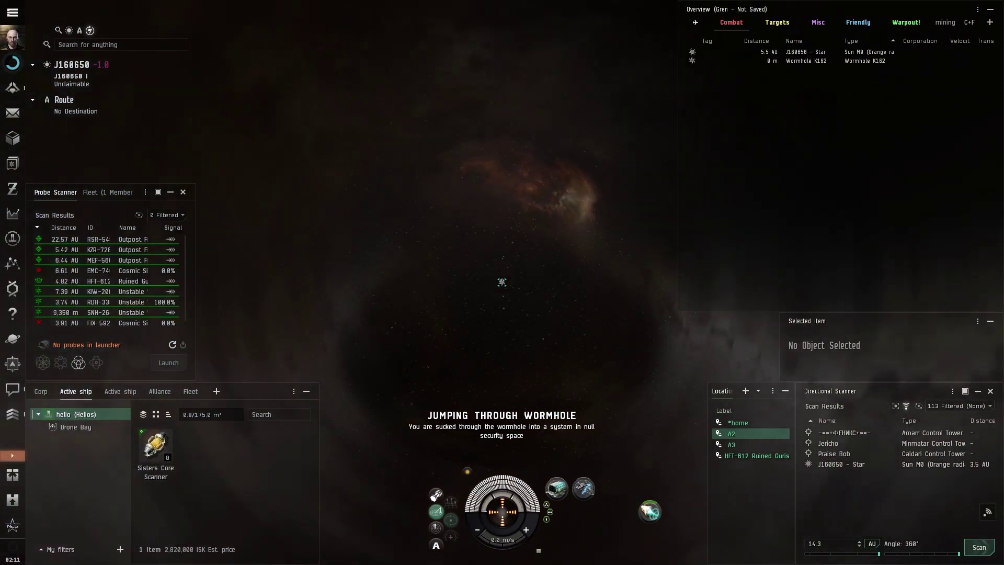
{"action": "key", "text": "alt+Tab"}
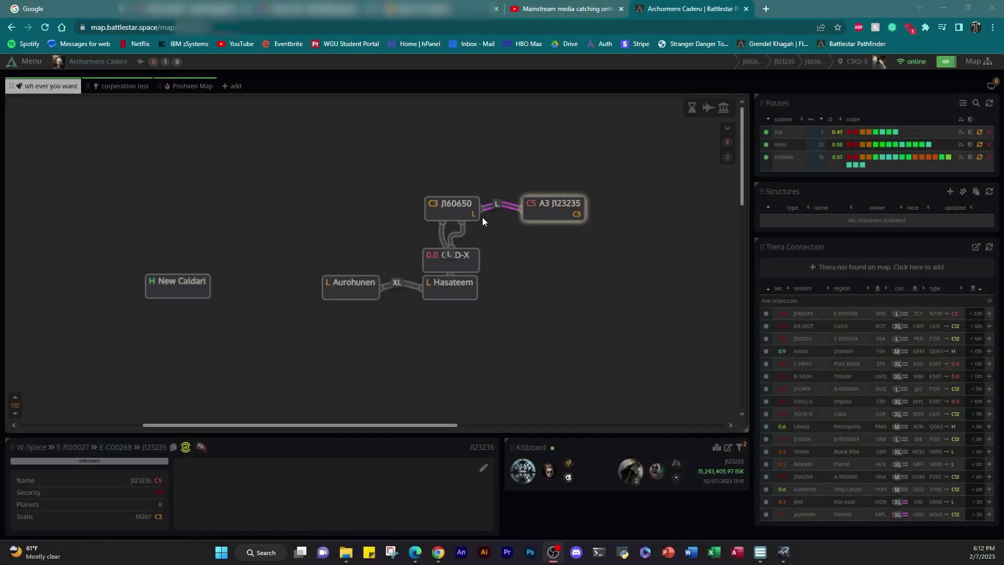
Step: Place C1XD-X above J160650 and mark their connection as passable by larger ships
{"action": "left_click_drag", "start_coordinate": [434, 257], "coordinate": [441, 158]}
{"action": "right_click", "coordinate": [453, 184]}
{"action": "mouse_move", "coordinate": [491, 229]}
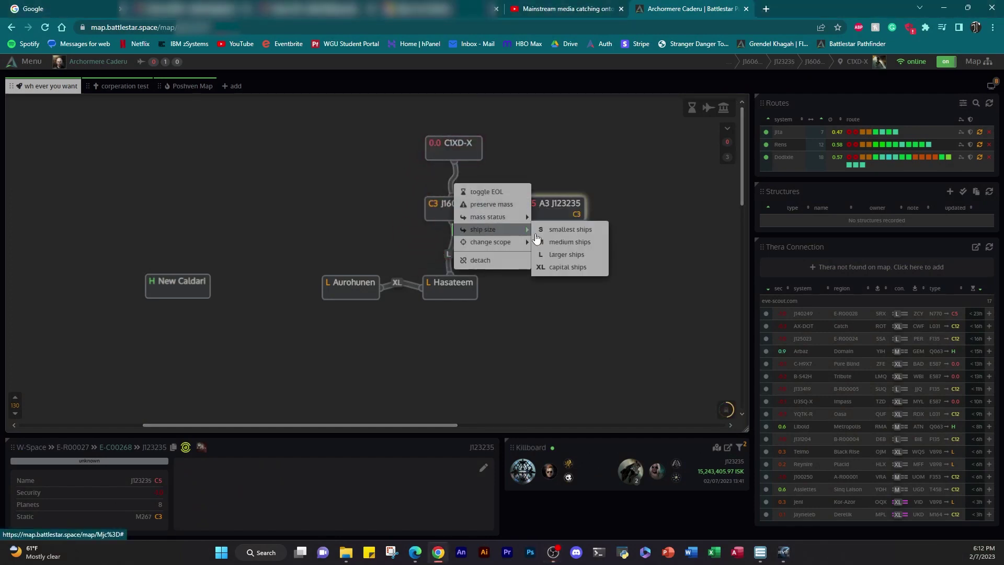
{"action": "left_click", "coordinate": [545, 258]}
{"action": "right_click", "coordinate": [463, 183]}
{"action": "left_click", "coordinate": [448, 201]}
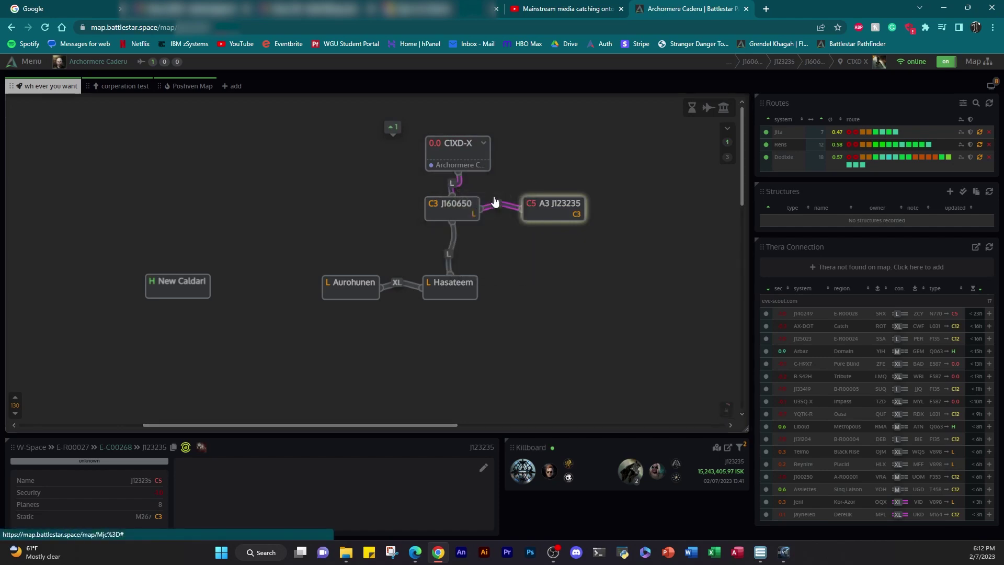
{"action": "left_click_drag", "start_coordinate": [441, 152], "coordinate": [439, 142]}
{"action": "key", "text": "alt+Tab"}
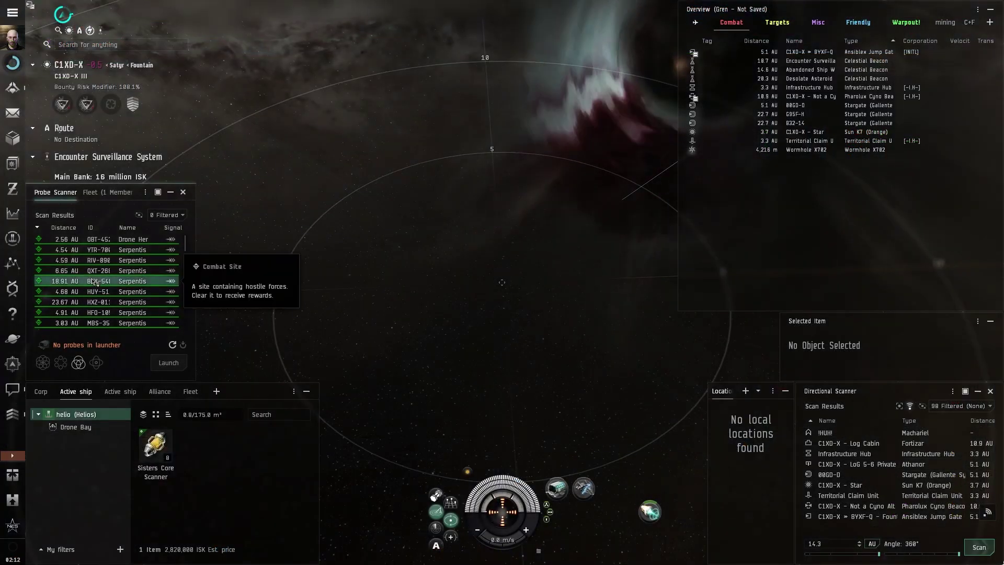
{"action": "scroll", "coordinate": [94, 281], "scroll_direction": "down", "scroll_amount": 10}
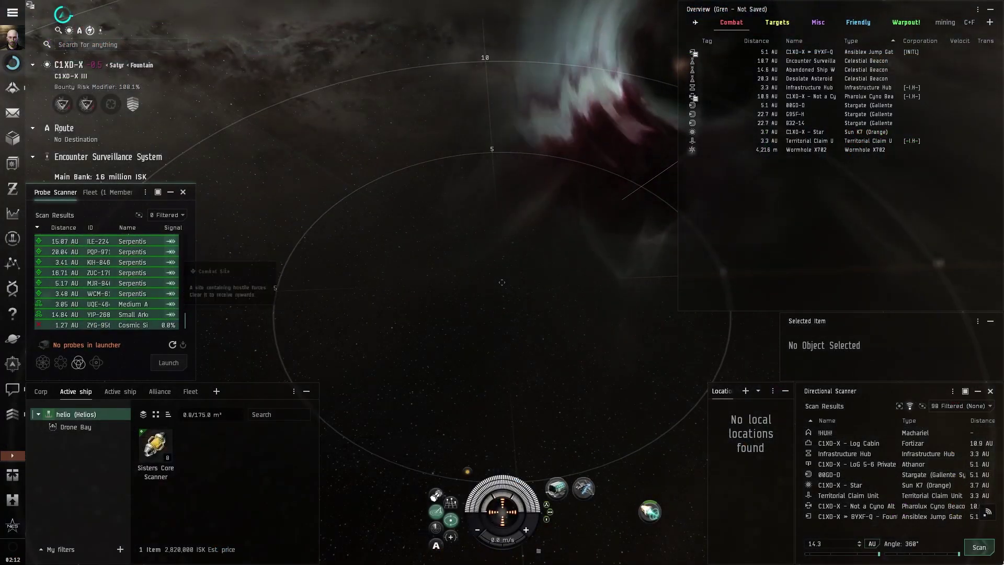
Step: Paste the probe scan results into C1XD-X's Signatures table, adding 47 signatures
{"action": "key", "text": "alt+Tab"}
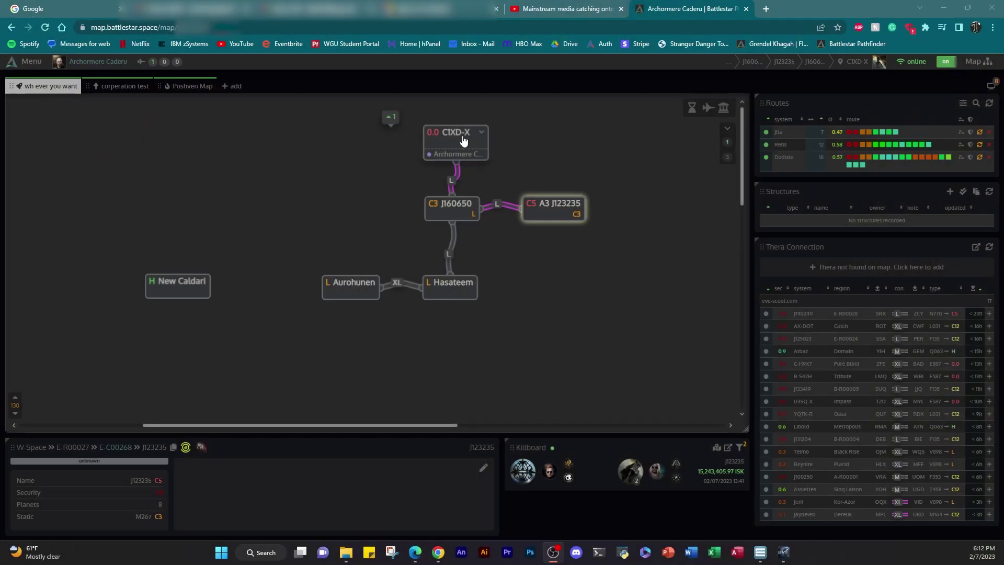
{"action": "scroll", "coordinate": [610, 197], "scroll_direction": "down", "scroll_amount": 4}
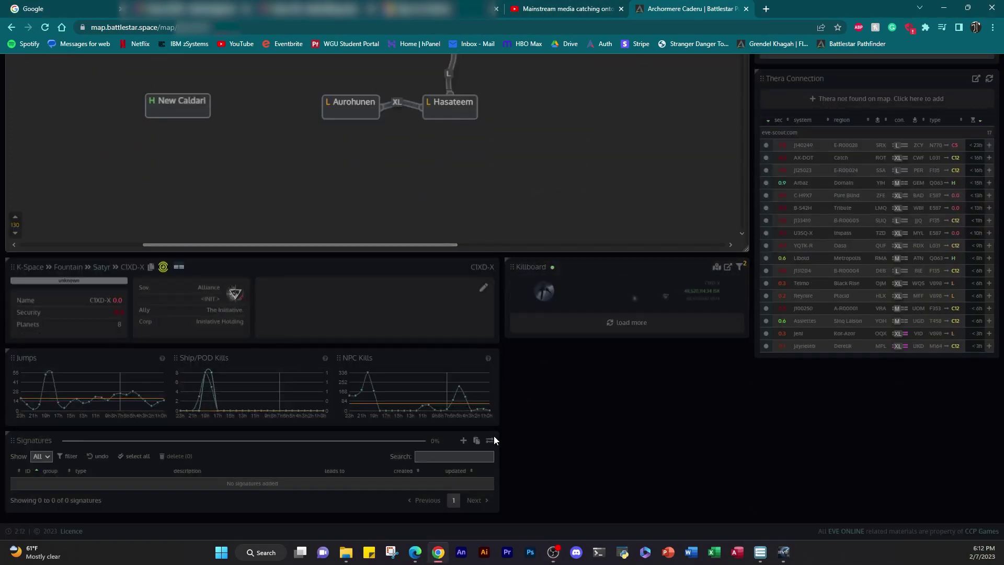
{"action": "key", "text": "ctrl+v"}
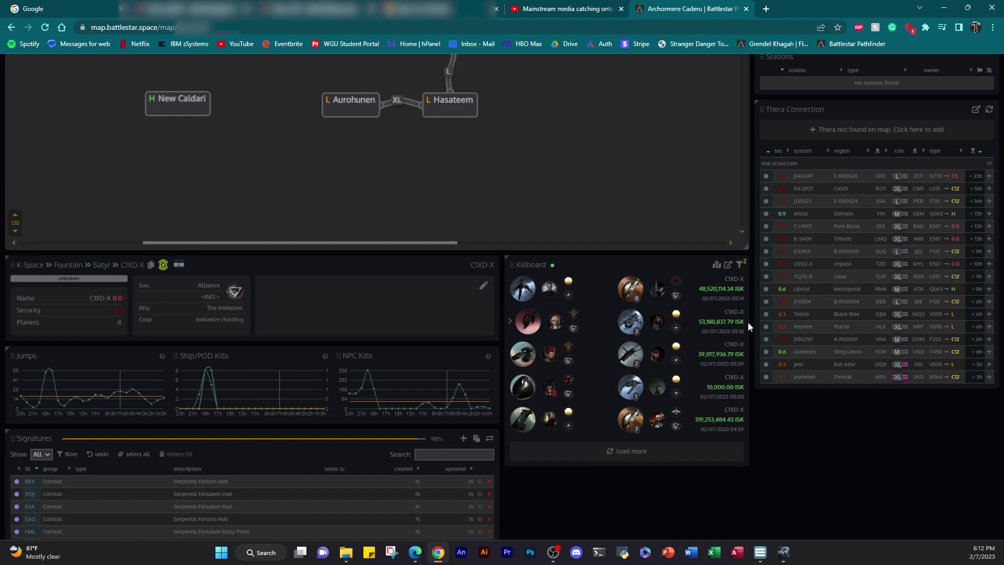
{"action": "key", "text": "alt+Tab"}
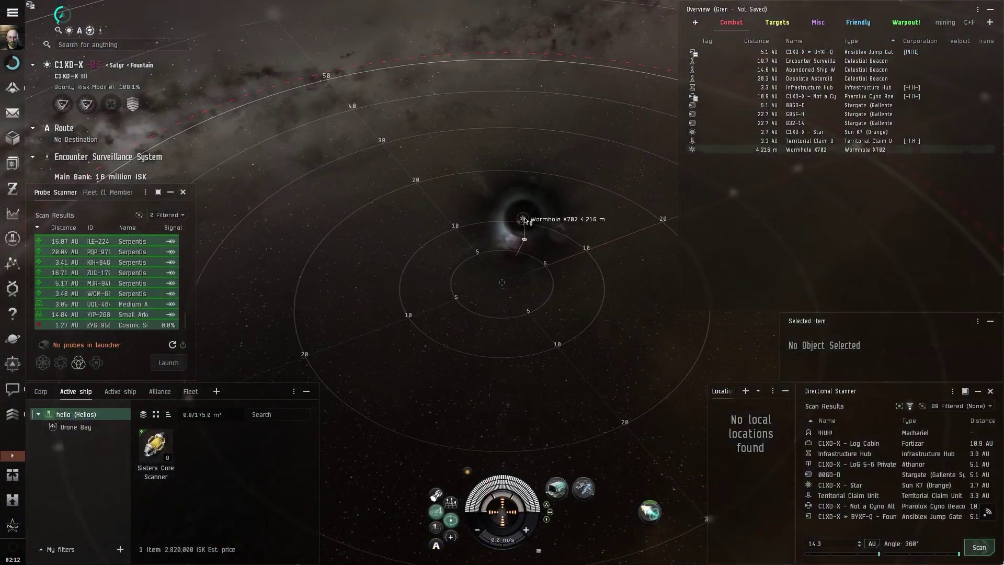
Step: Jump the Helios through Wormhole X702 out of C1XD-X
{"action": "left_click", "coordinate": [525, 218]}
{"action": "left_click", "coordinate": [526, 181]}
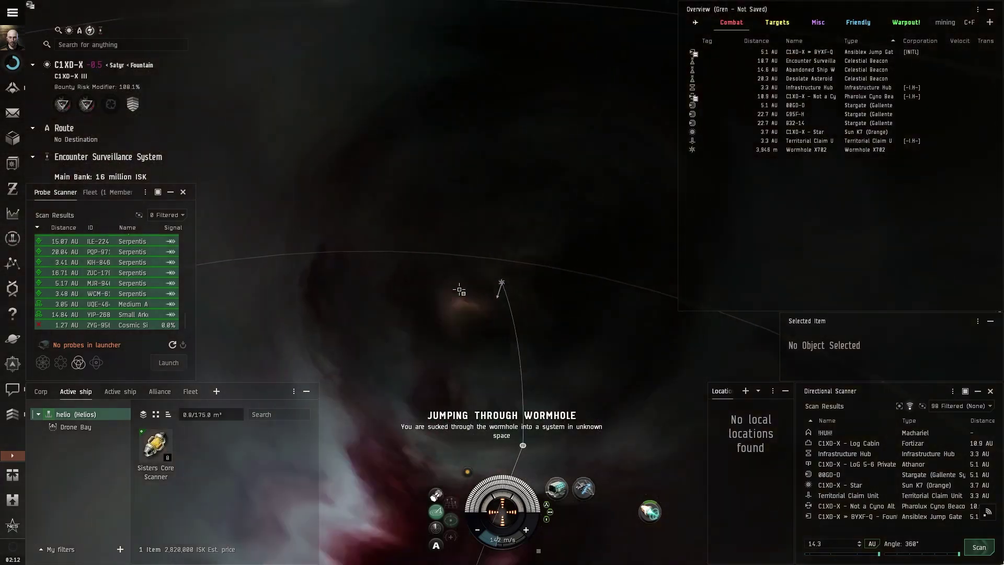
{"action": "key", "text": "alt+Tab"}
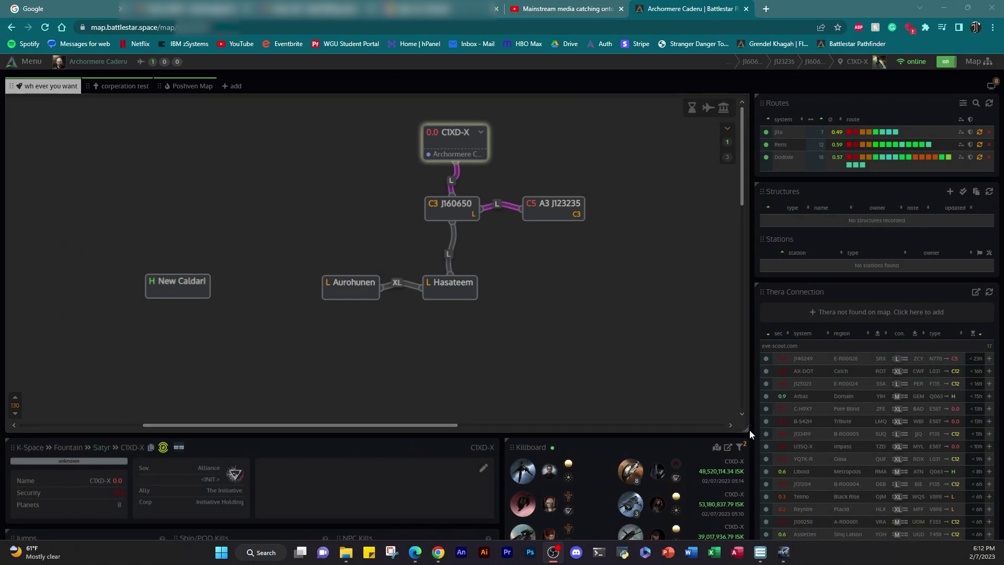
Step: Make the map area taller and turn on grid snapping and region labels under systems
{"action": "left_click_drag", "start_coordinate": [747, 426], "coordinate": [734, 472]}
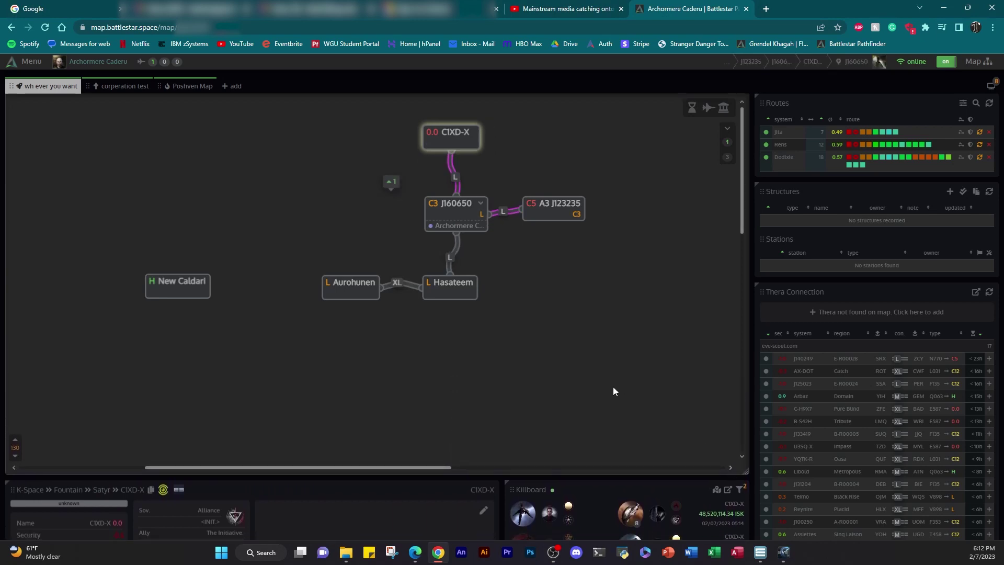
{"action": "left_click", "coordinate": [973, 64]}
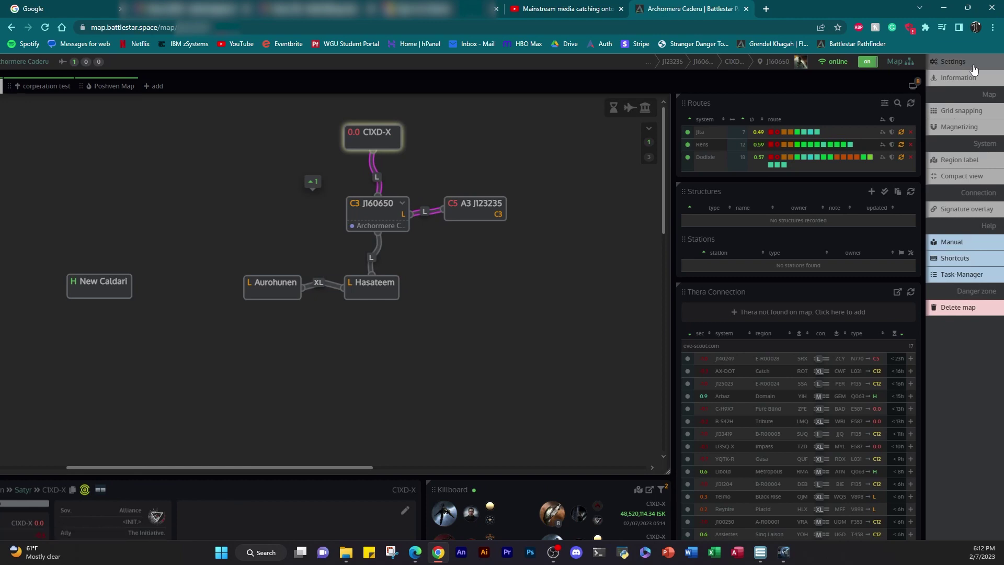
{"action": "left_click", "coordinate": [954, 113]}
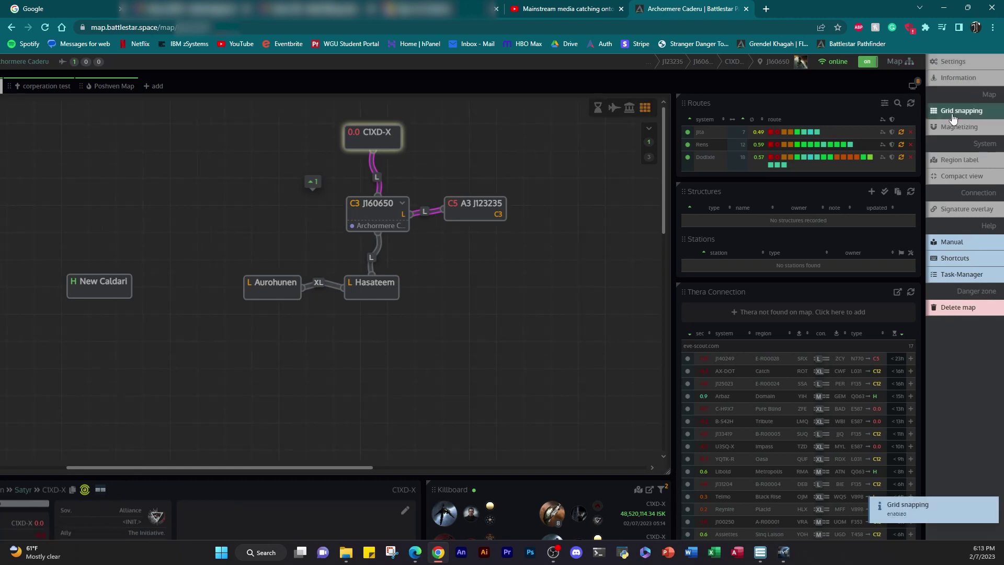
{"action": "left_click", "coordinate": [945, 163]}
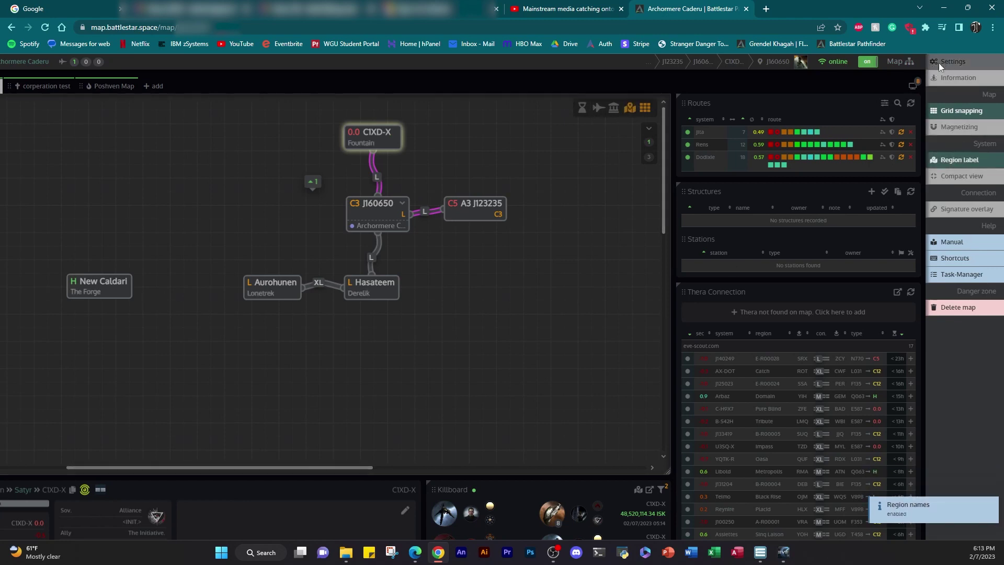
{"action": "left_click", "coordinate": [557, 259]}
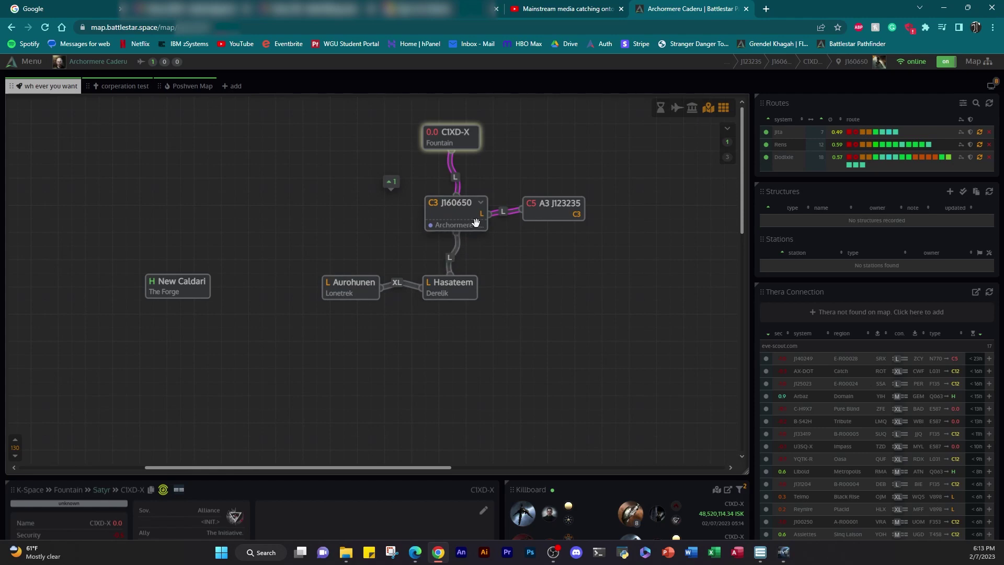
{"action": "mouse_move", "coordinate": [484, 206]}
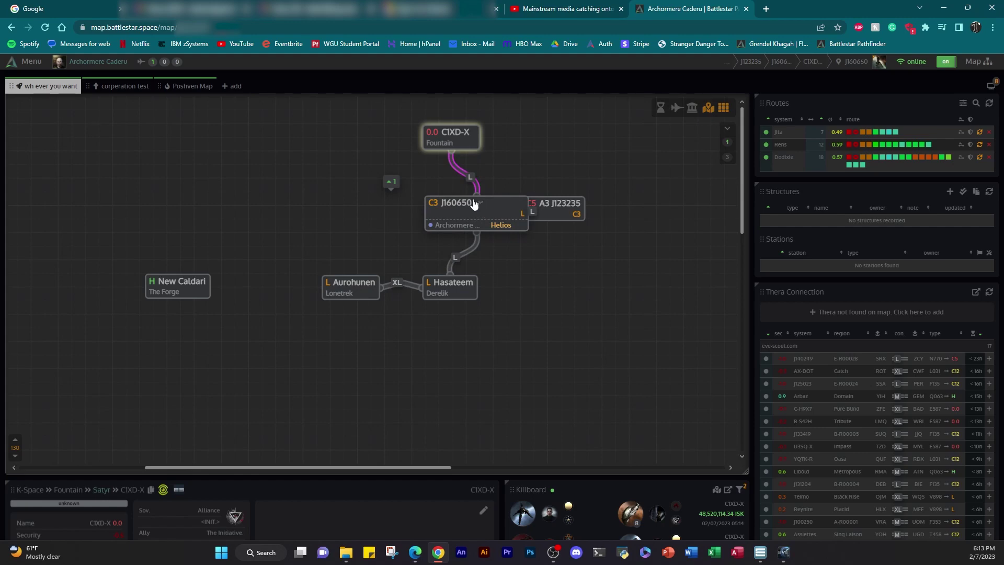
{"action": "left_click", "coordinate": [189, 87]}
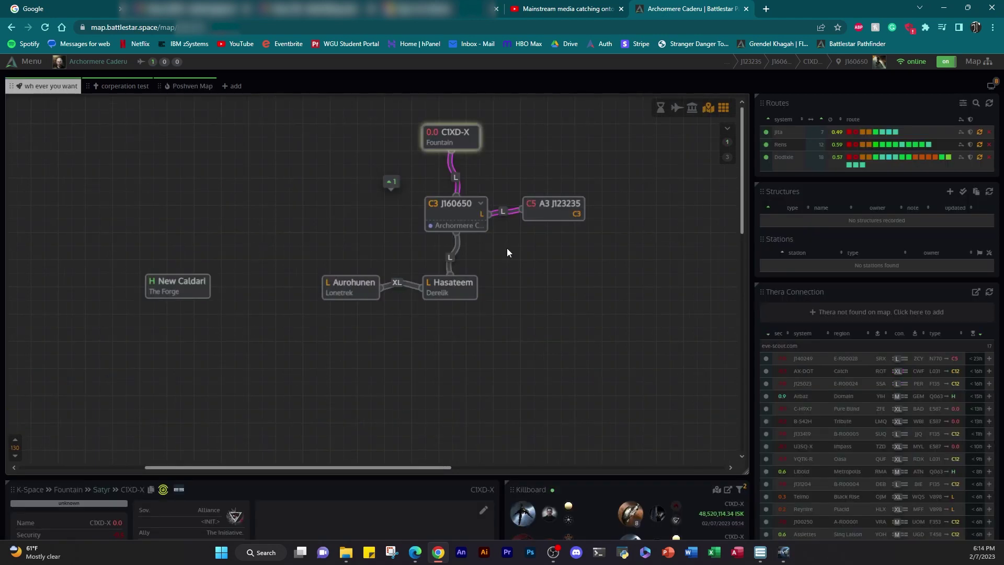
Step: Set J160650's status to empty, giving it a green border
{"action": "right_click", "coordinate": [472, 203]}
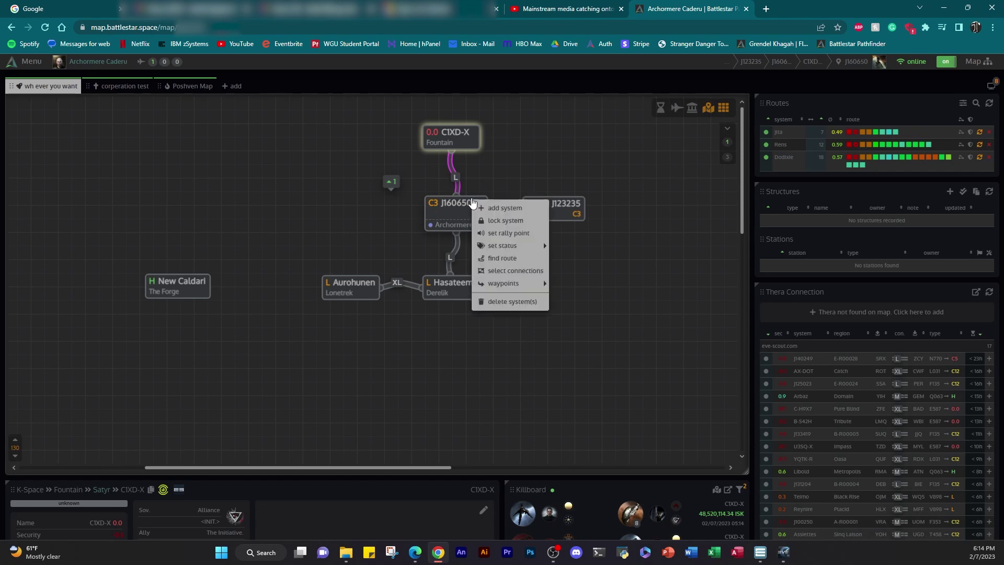
{"action": "mouse_move", "coordinate": [510, 246]}
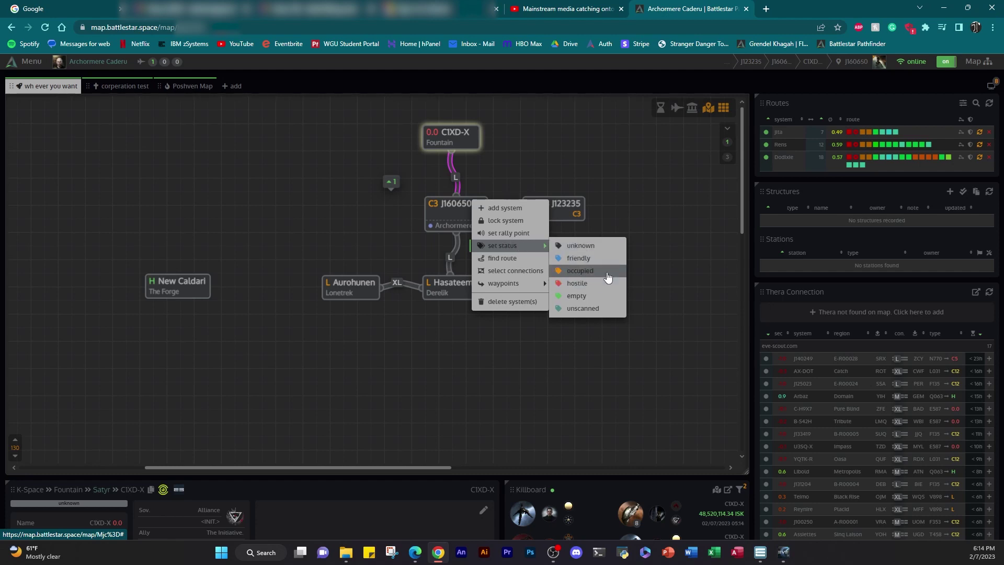
{"action": "left_click", "coordinate": [592, 296]}
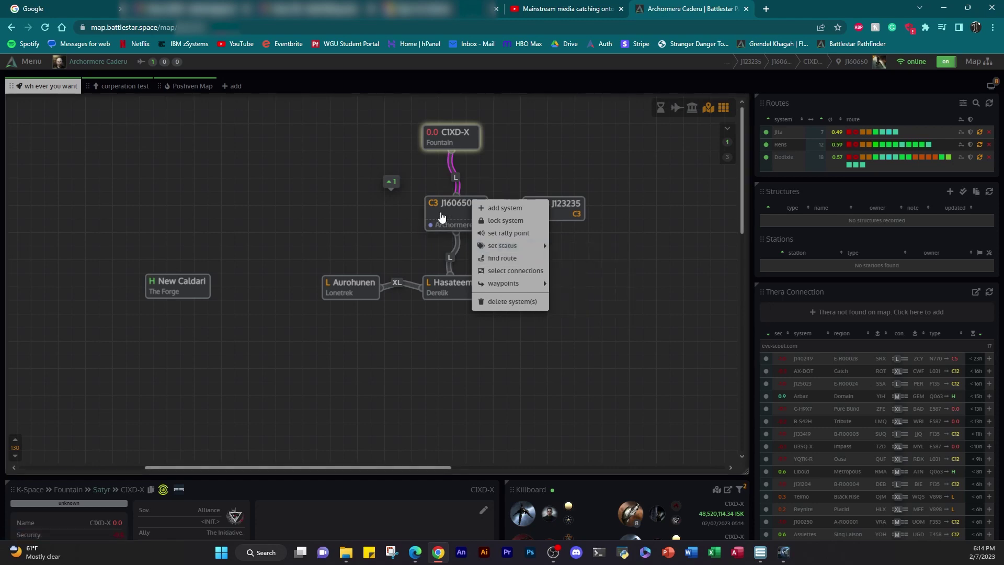
{"action": "right_click", "coordinate": [441, 217]}
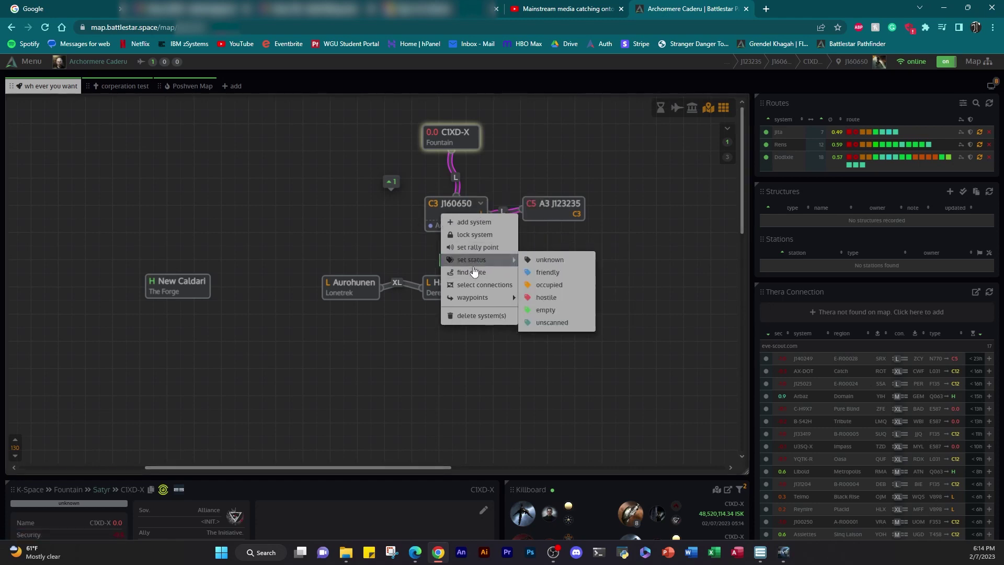
{"action": "left_click", "coordinate": [555, 310]}
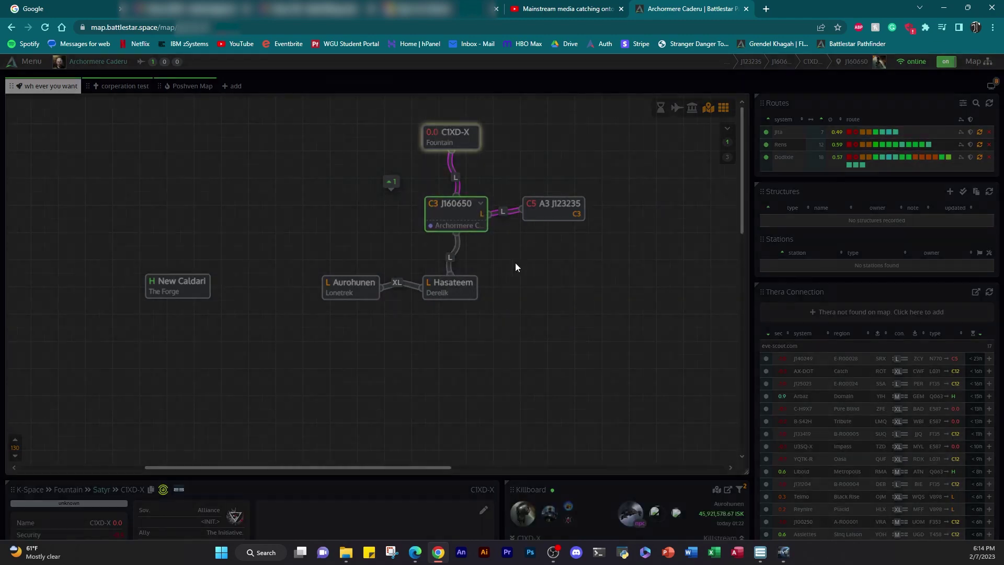
Step: Make J160650 a rally point with Desktop poke off, then remove the rally point again
{"action": "right_click", "coordinate": [463, 213]}
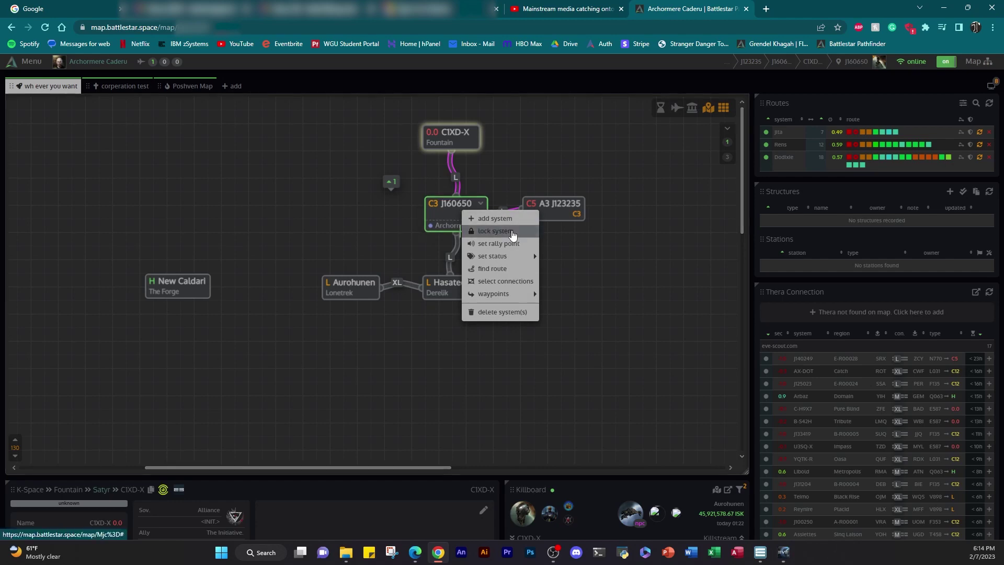
{"action": "left_click", "coordinate": [516, 243]}
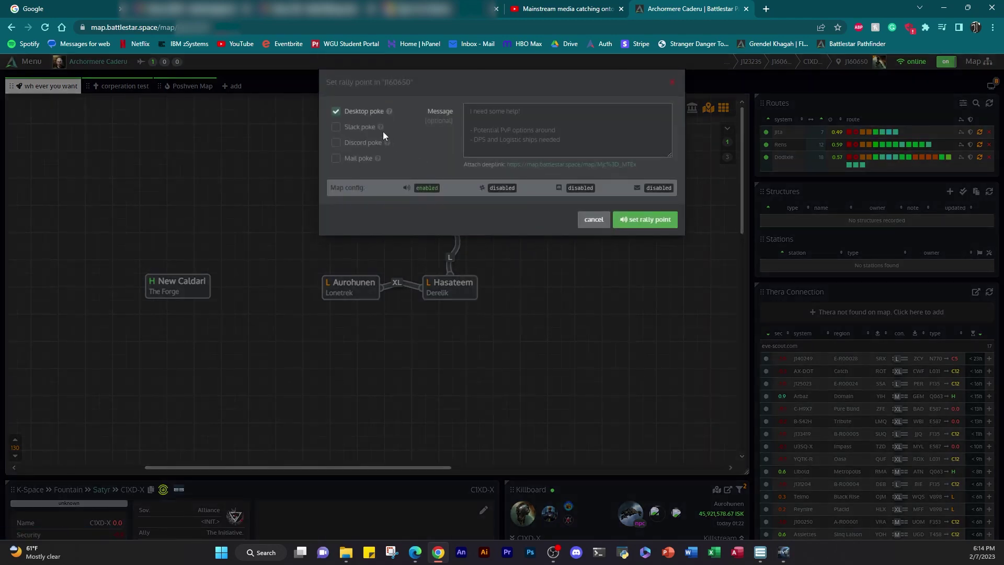
{"action": "left_click", "coordinate": [336, 112]}
{"action": "left_click", "coordinate": [645, 219]}
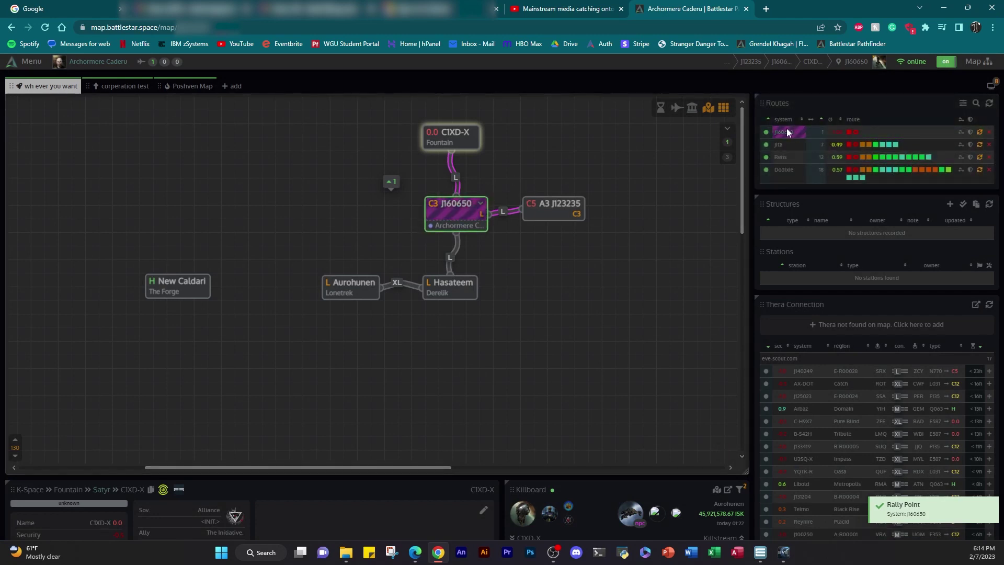
{"action": "right_click", "coordinate": [461, 218]}
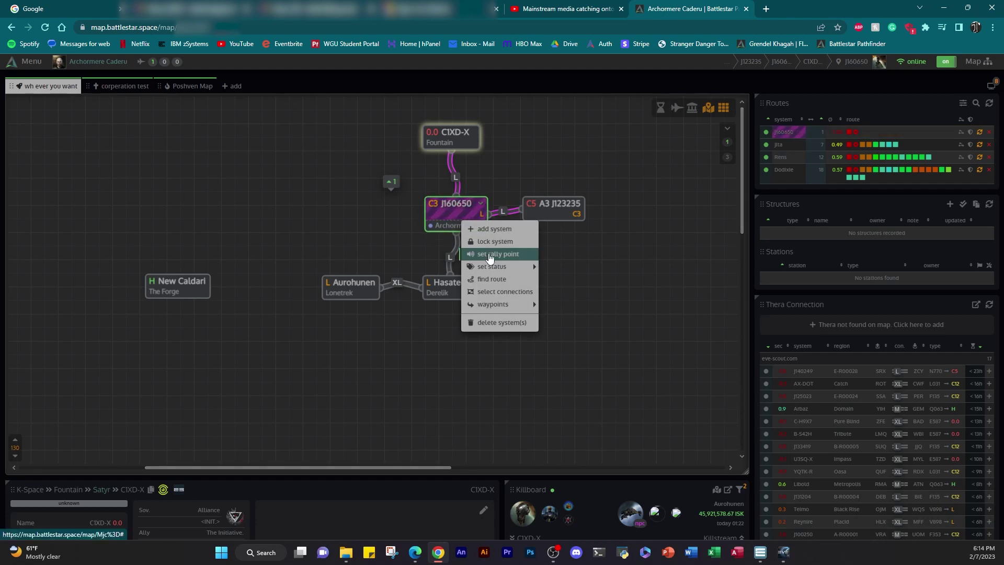
{"action": "left_click", "coordinate": [490, 255]}
Step: Lock J160650 on the map and make it the current system
{"action": "right_click", "coordinate": [464, 224]}
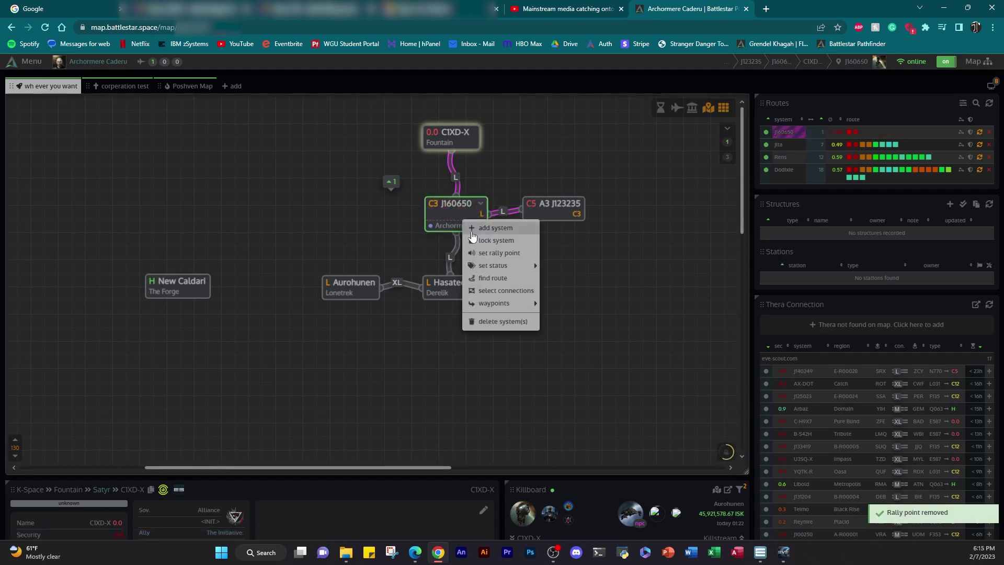
{"action": "left_click", "coordinate": [476, 241]}
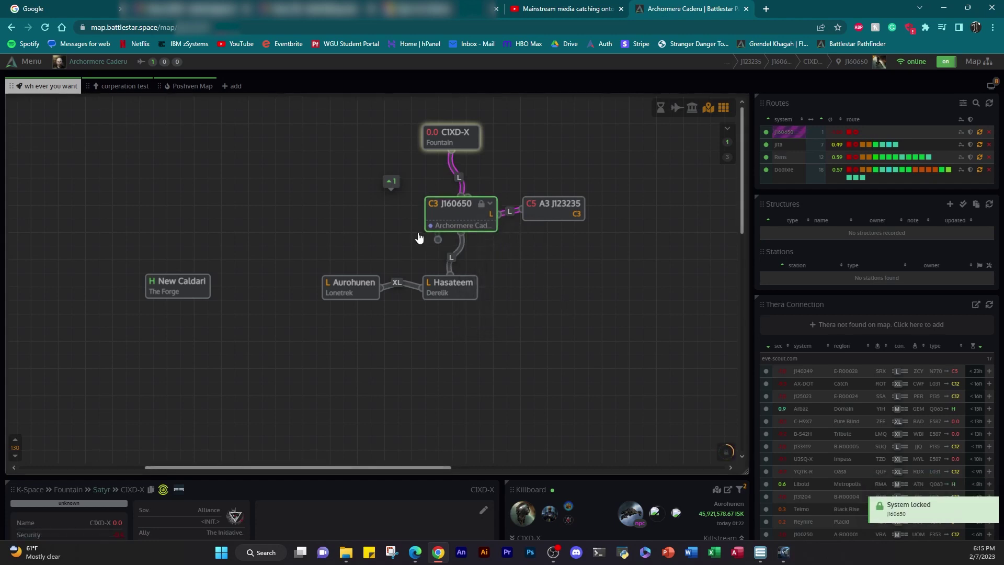
{"action": "left_click", "coordinate": [462, 217]}
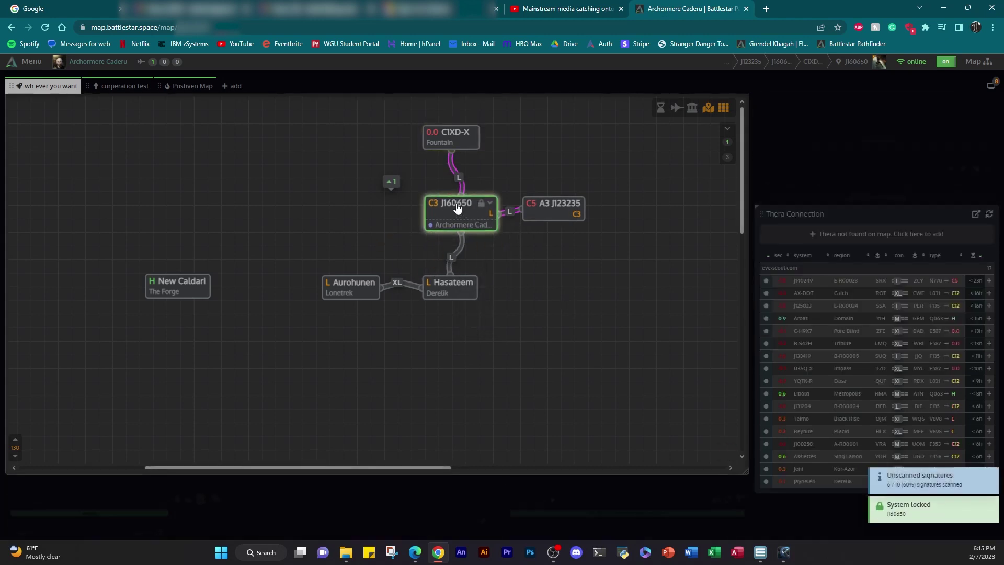
Step: Alias J160650 as HUB HOME so its node reads HUB HOME J160650
{"action": "left_click", "coordinate": [457, 204]}
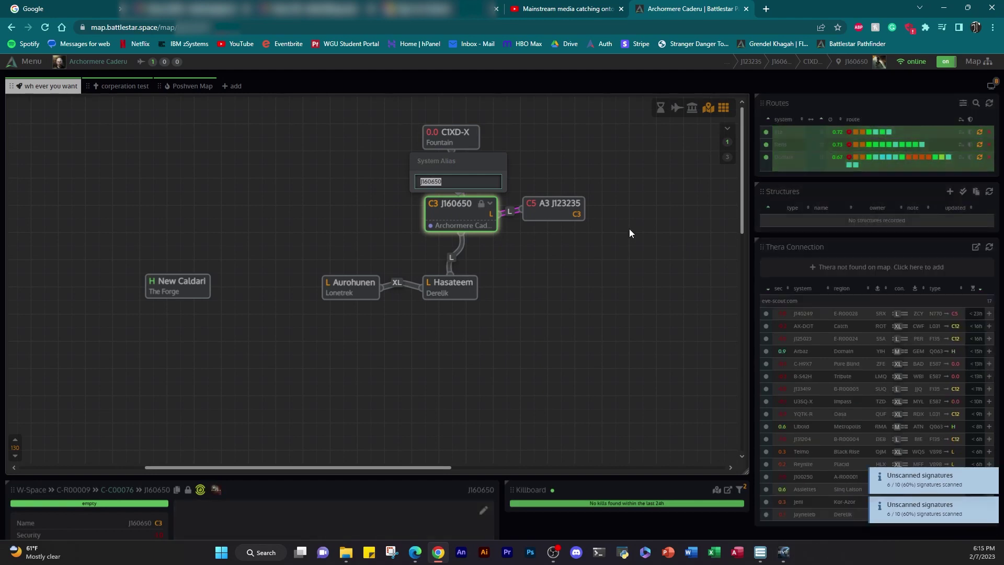
{"action": "key", "text": "Home"}
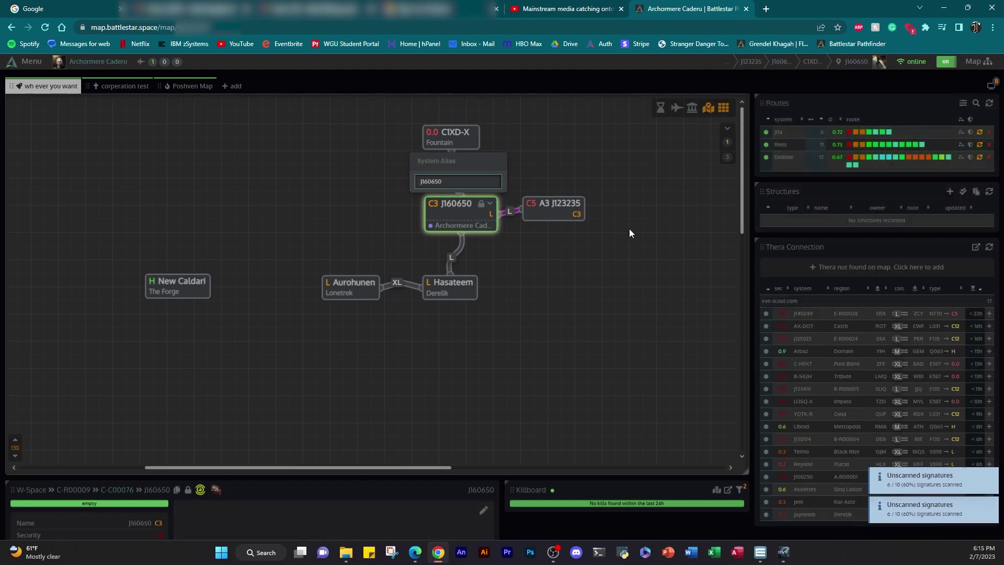
{"action": "type", "text": "HUB HO"}
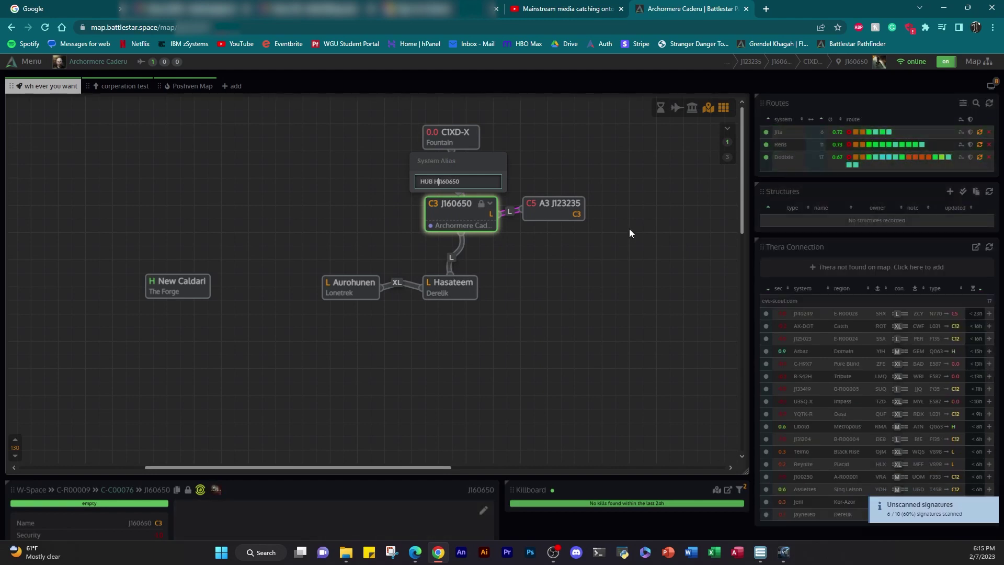
{"action": "type", "text": "ME"}
{"action": "key", "text": "Return"}
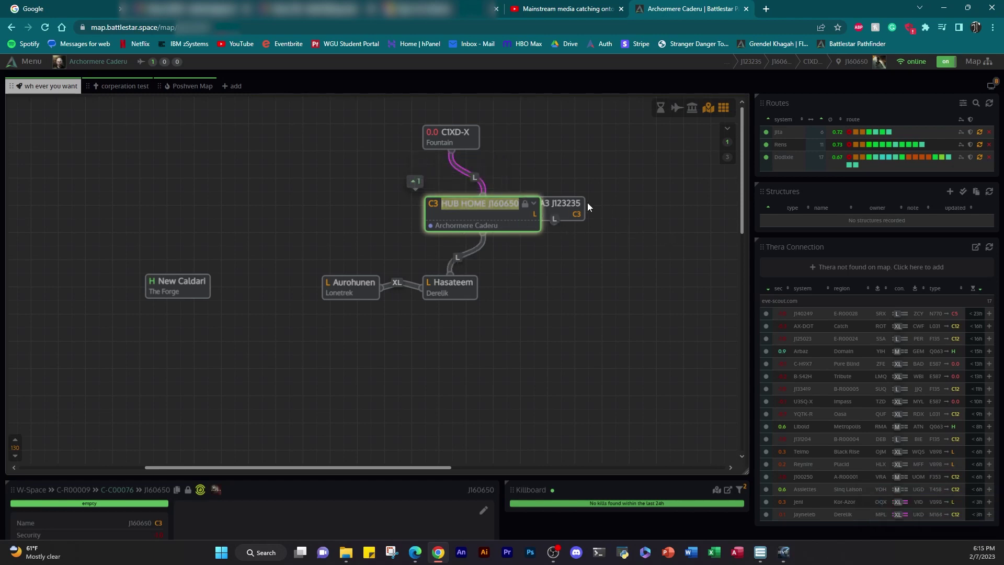
Step: Unlock HUB HOME J160650, leaving the Jita, Rens and Dodixie routes unchanged
{"action": "right_click", "coordinate": [518, 202]}
{"action": "left_click", "coordinate": [522, 212]}
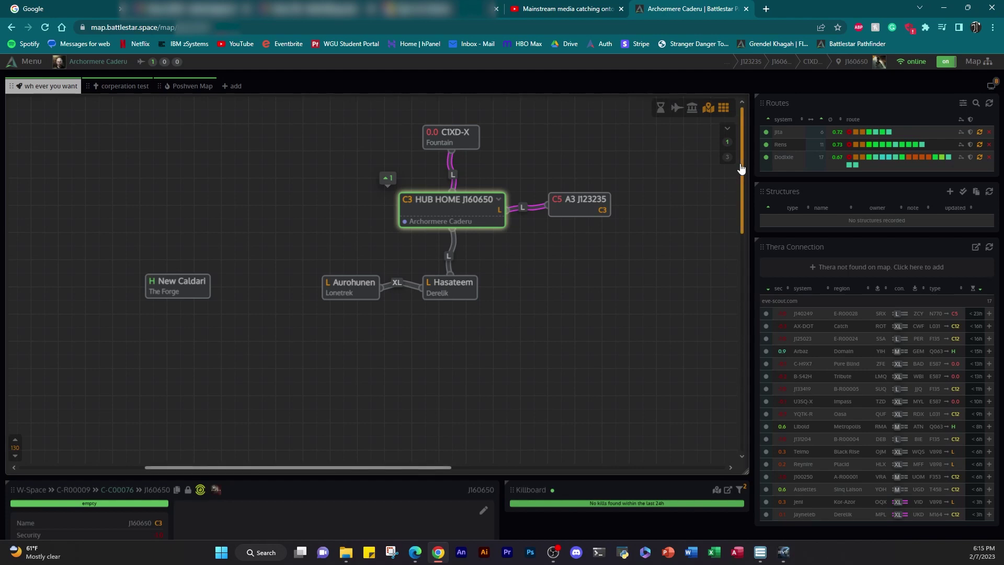
{"action": "left_click", "coordinate": [989, 135]}
{"action": "left_click", "coordinate": [917, 111]}
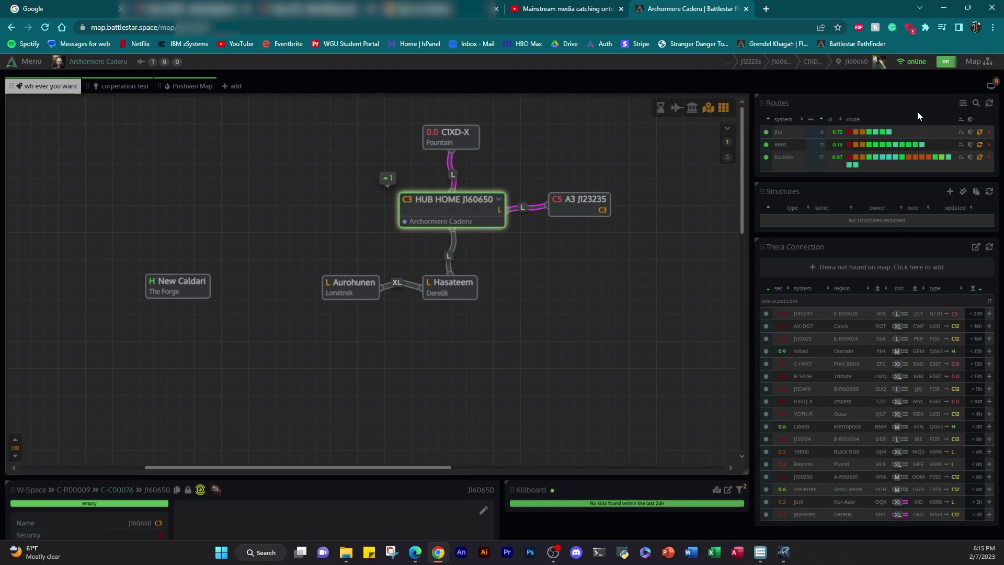
{"action": "left_click", "coordinate": [963, 104]}
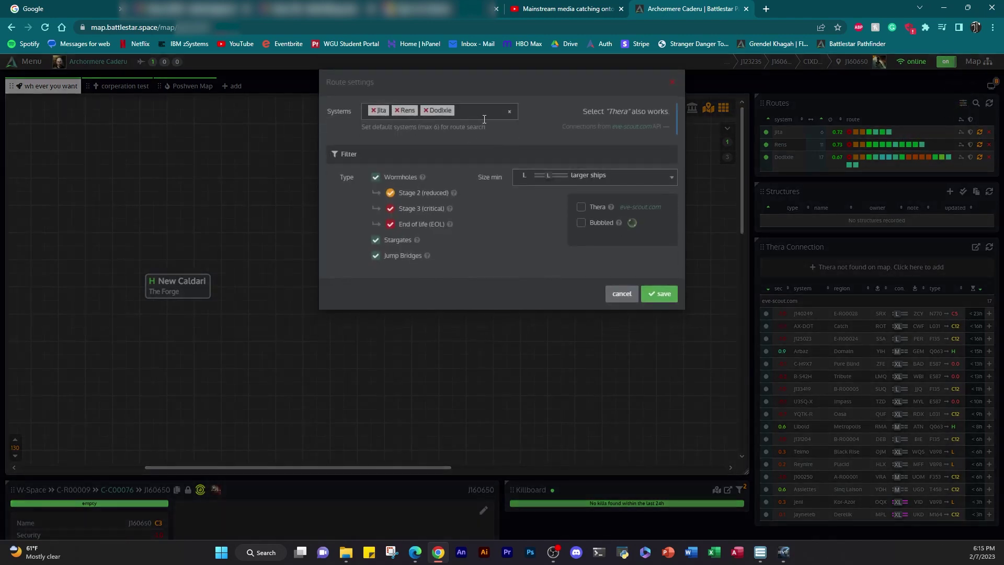
{"action": "left_click", "coordinate": [672, 82]}
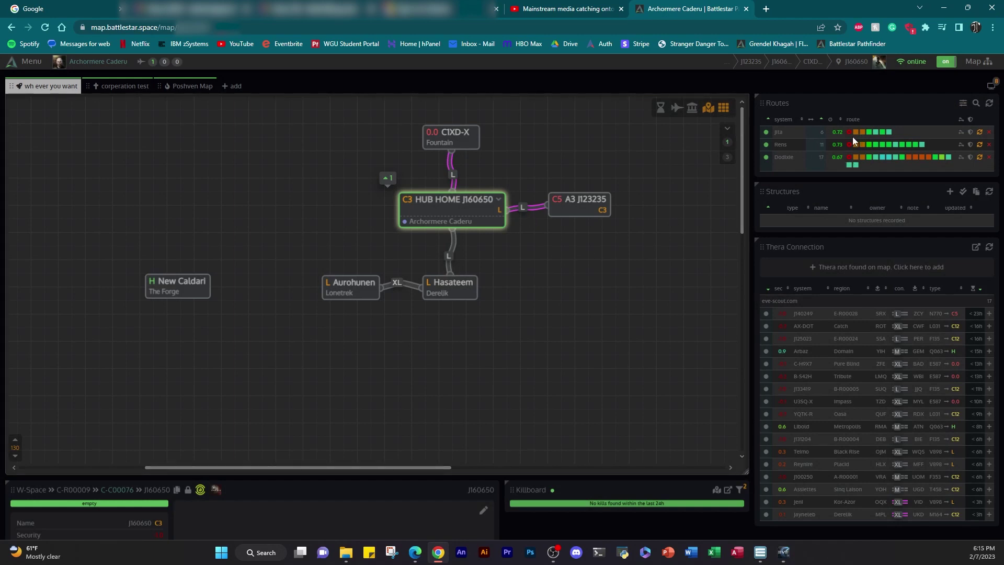
Step: Select C1XD-X on the map to show its Fountain system info and recent kills
{"action": "left_click", "coordinate": [453, 134]}
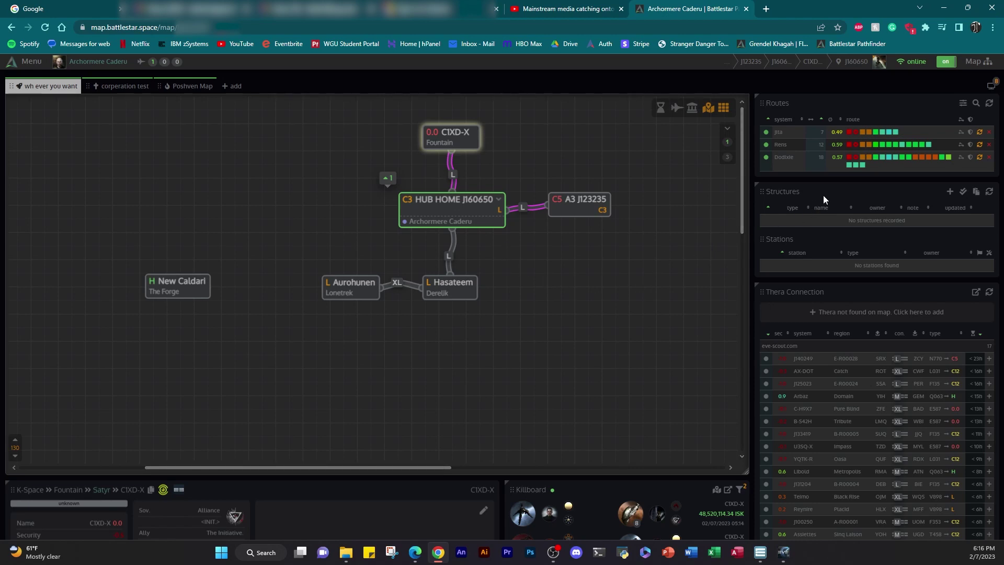
Step: Select HUB HOME, then Hasateem, to show Hasateem's Derelik details and industrial stations
{"action": "left_click", "coordinate": [465, 204]}
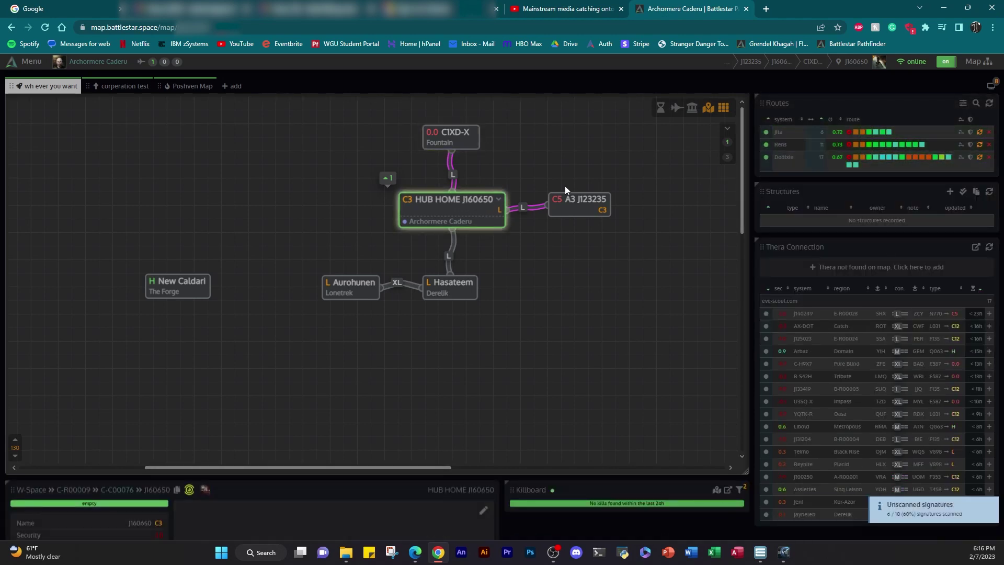
{"action": "left_click", "coordinate": [437, 286]}
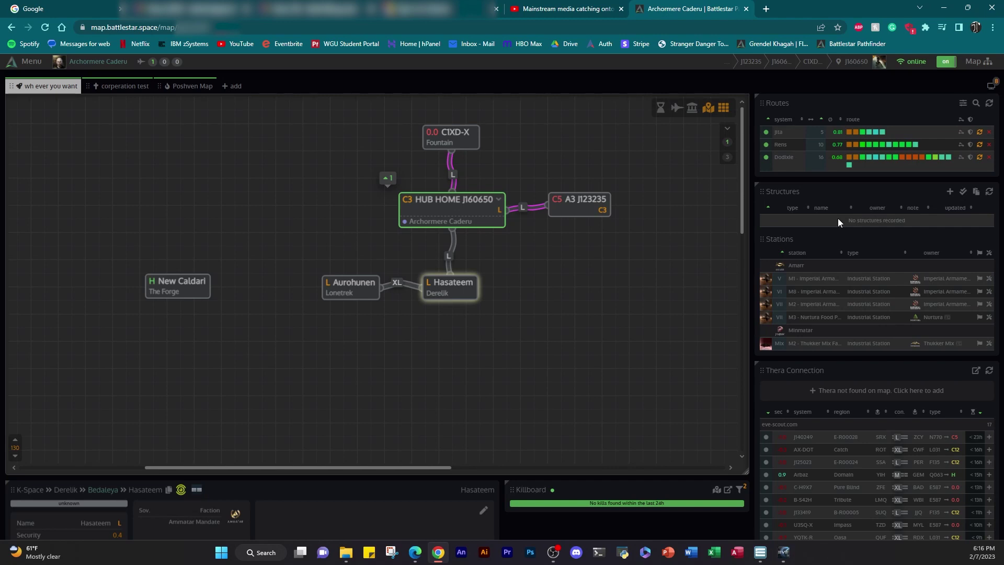
Step: Open the D-Scan reader, cancel it without pasting, and scroll through Hasateem's signatures
{"action": "left_click", "coordinate": [976, 192]}
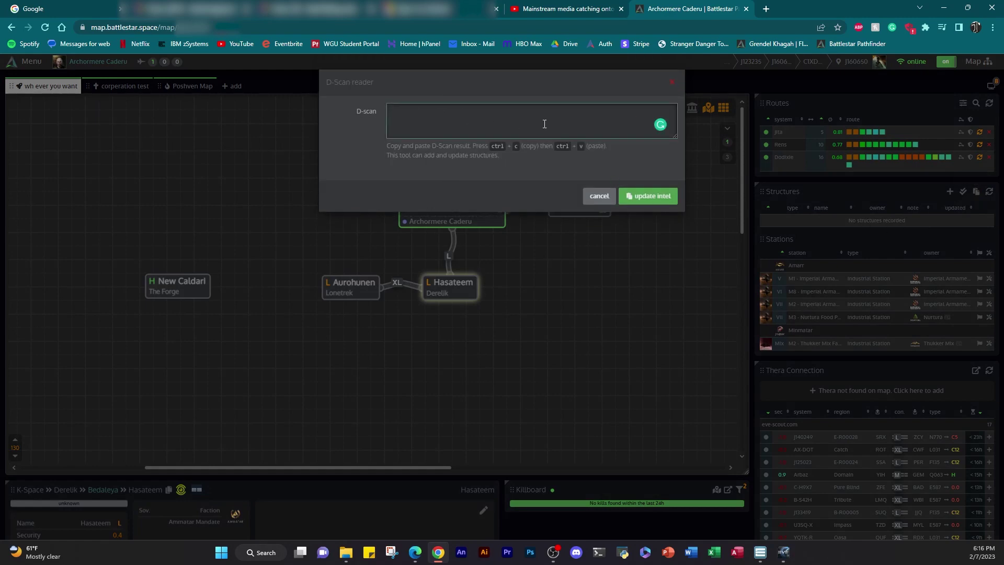
{"action": "scroll", "coordinate": [645, 177], "scroll_direction": "down", "scroll_amount": 5}
{"action": "left_click", "coordinate": [600, 196]}
{"action": "scroll", "coordinate": [472, 291], "scroll_direction": "down", "scroll_amount": 2}
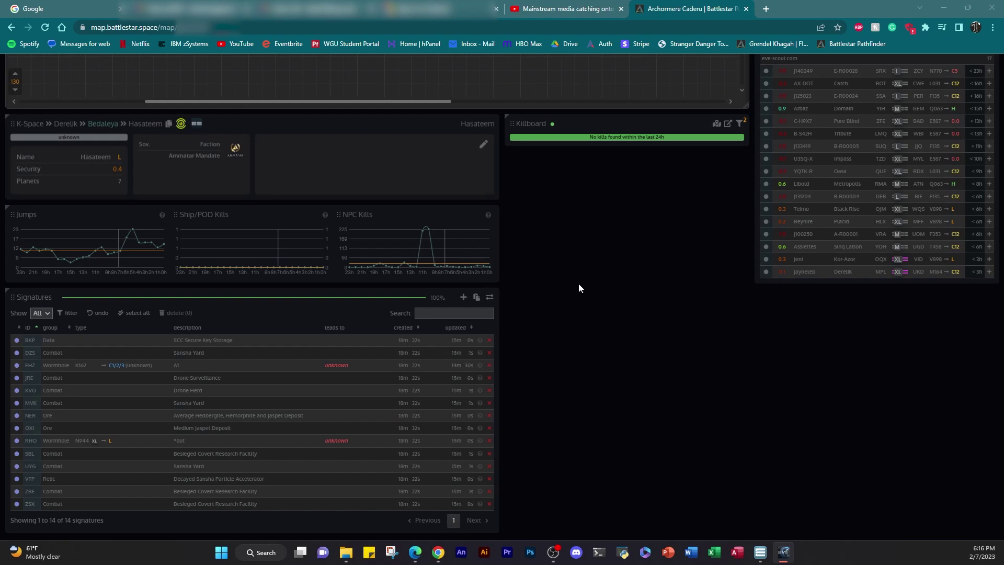
{"action": "scroll", "coordinate": [543, 289], "scroll_direction": "down", "scroll_amount": 1}
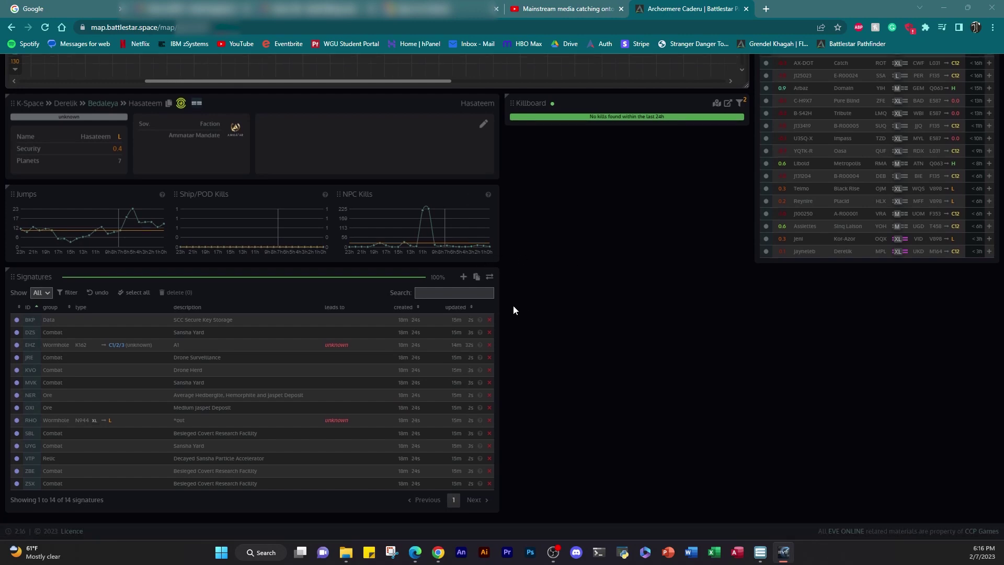
{"action": "scroll", "coordinate": [314, 293], "scroll_direction": "up", "scroll_amount": 5}
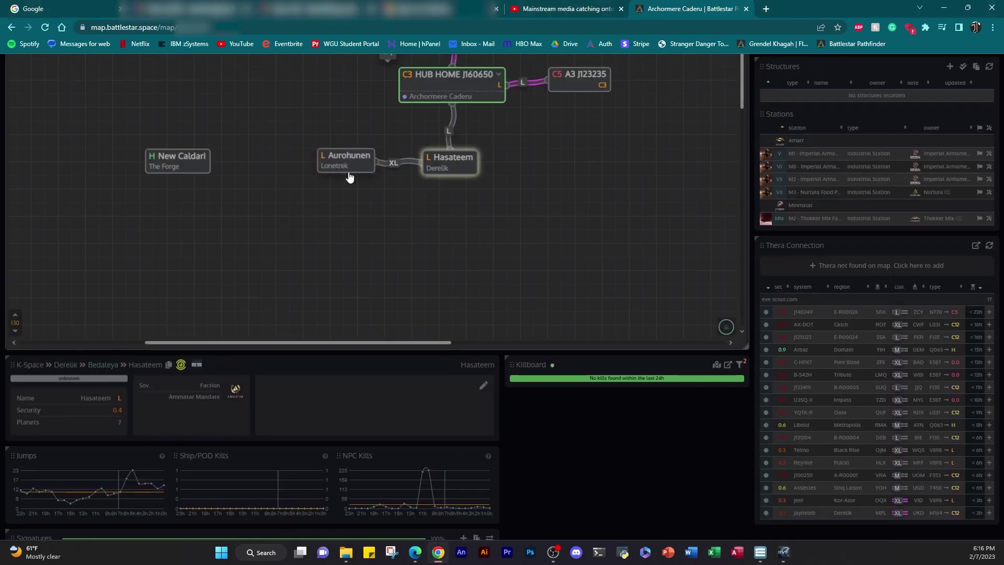
Step: Select Aurohunen to show its Lonetrek info, recent kills and eight-entry signature list
{"action": "left_click", "coordinate": [354, 168]}
{"action": "scroll", "coordinate": [476, 319], "scroll_direction": "down", "scroll_amount": 3}
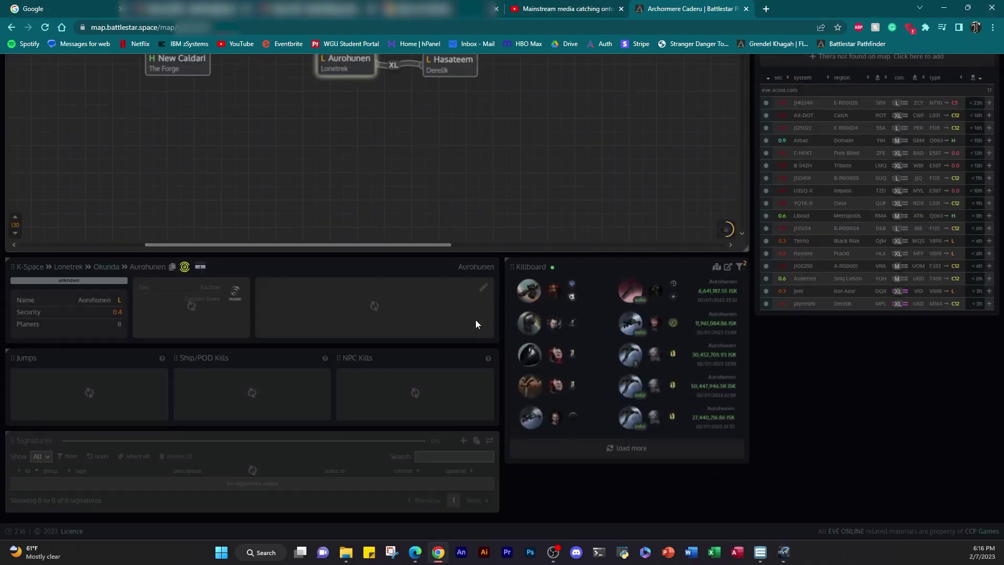
{"action": "scroll", "coordinate": [471, 445], "scroll_direction": "down", "scroll_amount": 3}
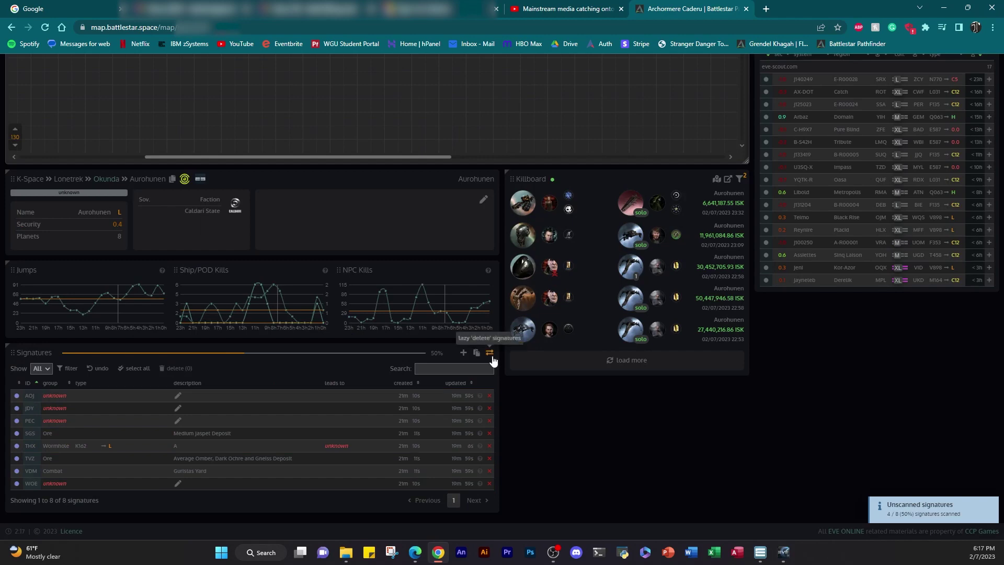
Step: Select all nine Probe Scanner results in EVE, then return to the Pathfinder map
{"action": "scroll", "coordinate": [493, 361], "scroll_direction": "up", "scroll_amount": 5}
{"action": "key", "text": "alt+Tab"}
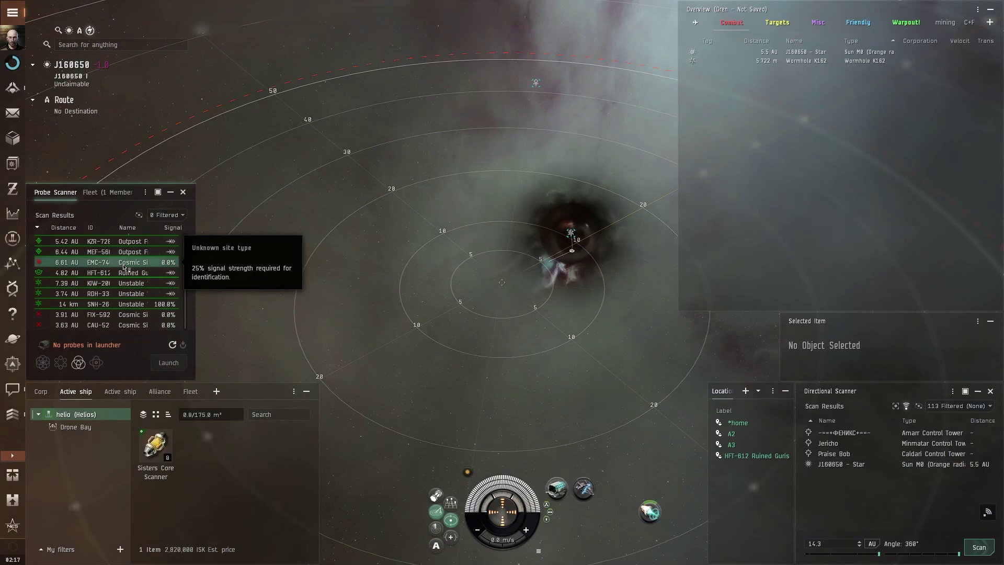
{"action": "key", "text": "ctrl+a"}
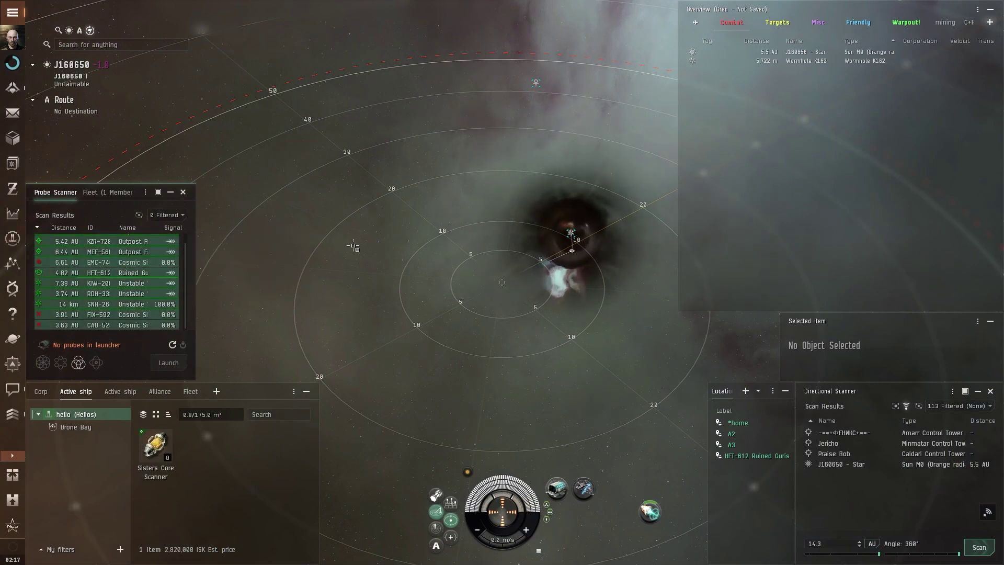
{"action": "key", "text": "alt+Tab"}
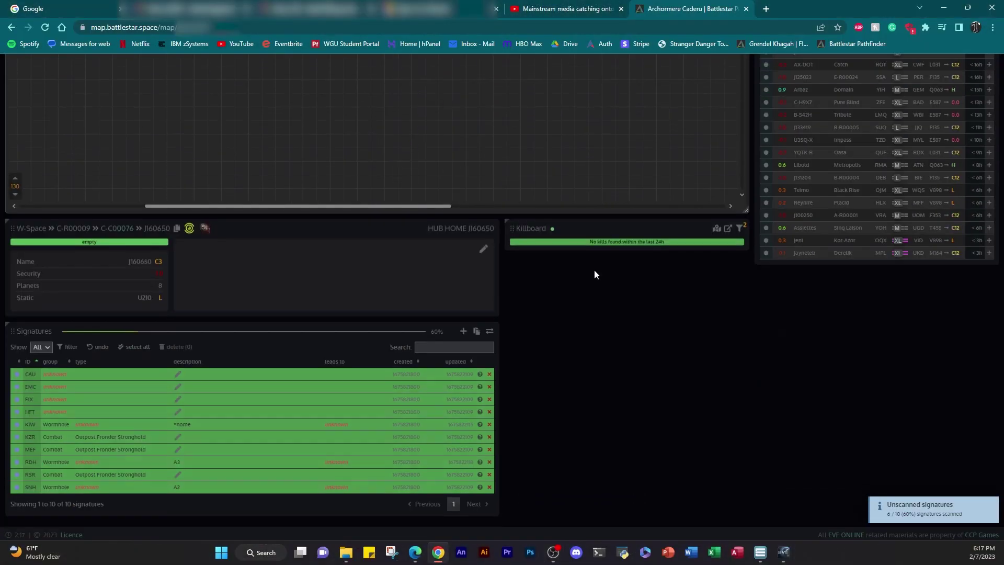
Step: Paste the scanned signatures into HUB HOME, then decline pasting them into Hasateem
{"action": "scroll", "coordinate": [581, 209], "scroll_direction": "down", "scroll_amount": 5}
{"action": "key", "text": "ctrl+v"}
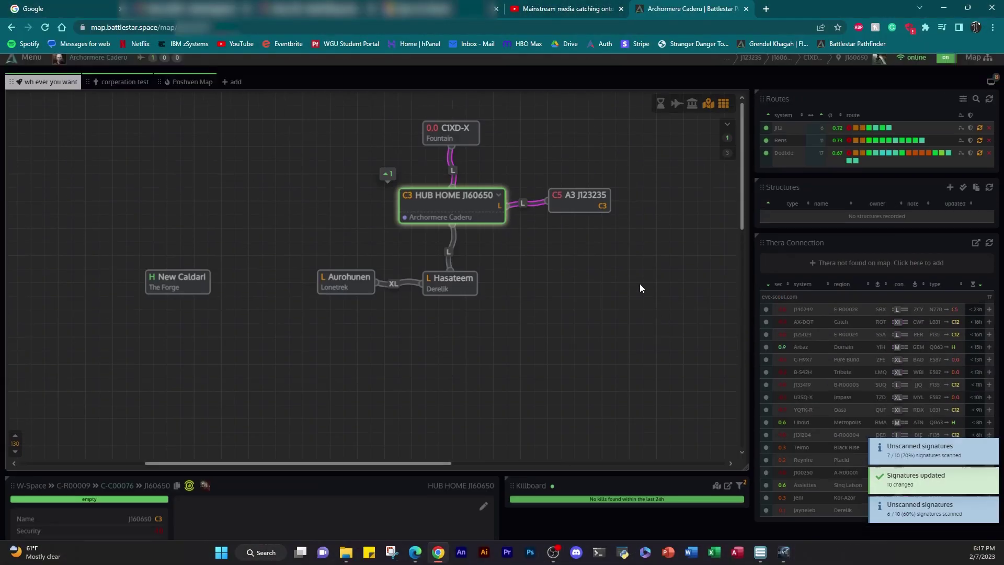
{"action": "left_click", "coordinate": [443, 281]}
{"action": "scroll", "coordinate": [520, 410], "scroll_direction": "down", "scroll_amount": 4}
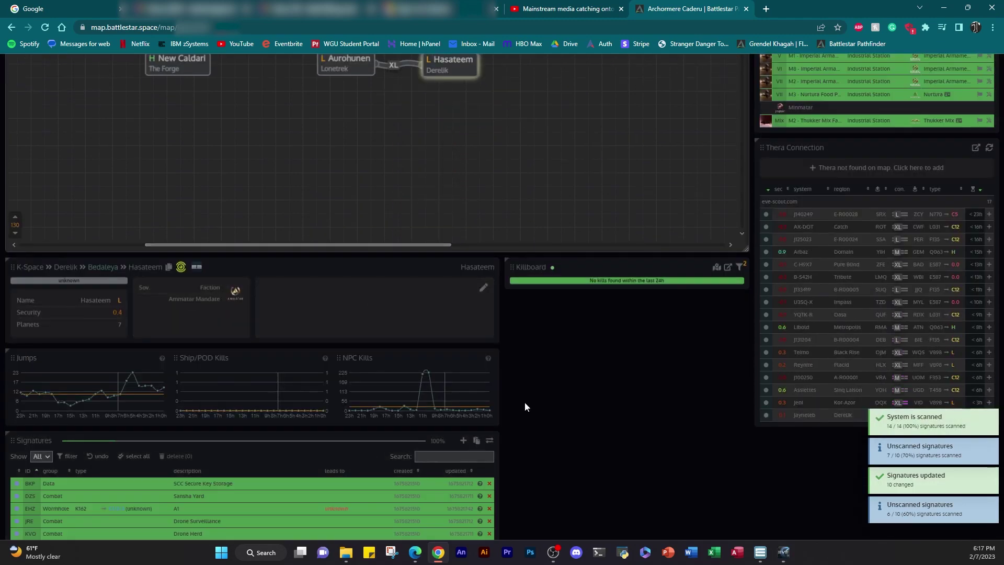
{"action": "key", "text": "ctrl+v"}
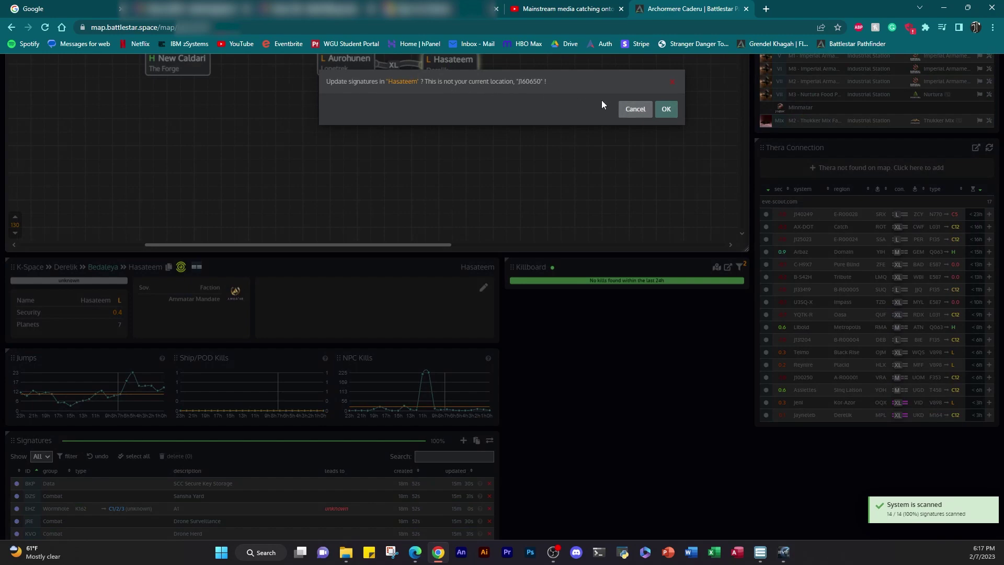
{"action": "left_click", "coordinate": [636, 109]}
{"action": "scroll", "coordinate": [602, 277], "scroll_direction": "up", "scroll_amount": 4}
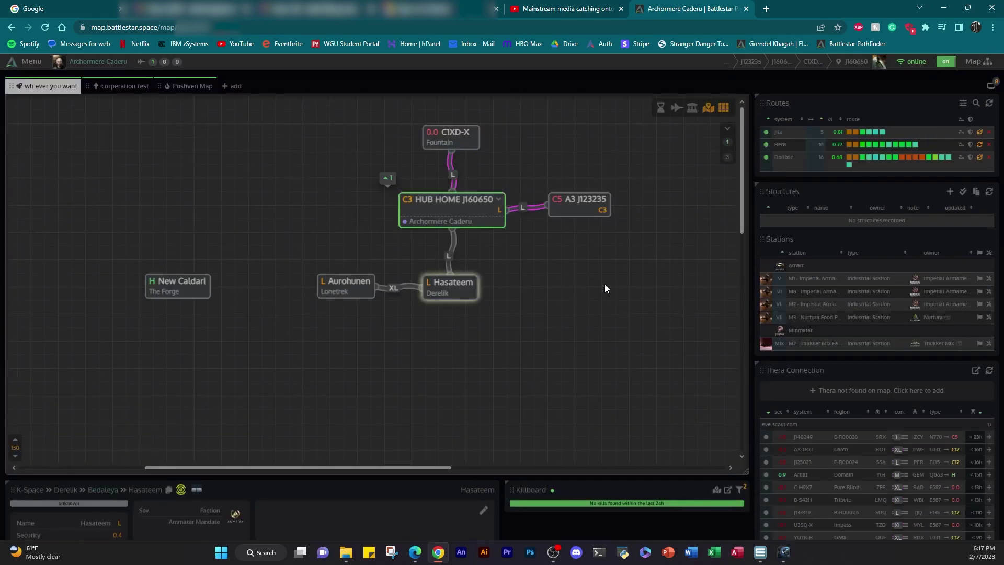
{"action": "scroll", "coordinate": [607, 284], "scroll_direction": "down", "scroll_amount": 5}
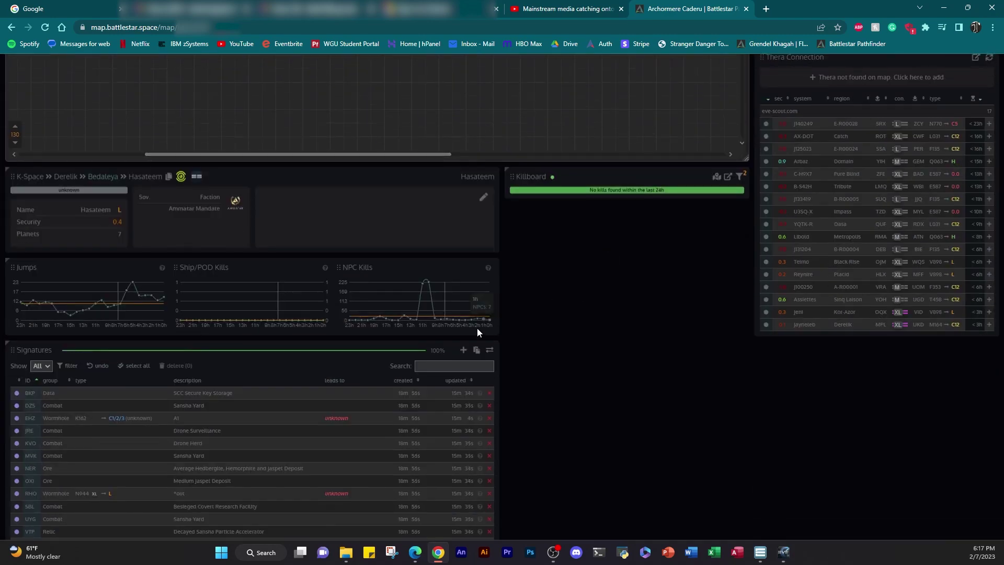
{"action": "scroll", "coordinate": [492, 320], "scroll_direction": "up", "scroll_amount": 3}
{"action": "scroll", "coordinate": [539, 218], "scroll_direction": "up", "scroll_amount": 3}
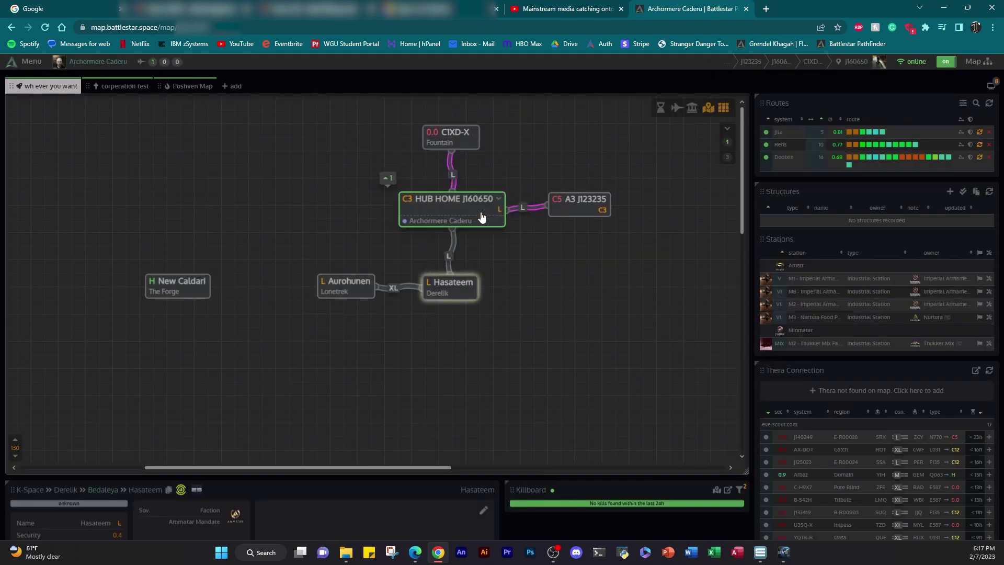
Step: Select HUB HOME and turn on Nearby to see pilots near the home system
{"action": "left_click", "coordinate": [444, 203]}
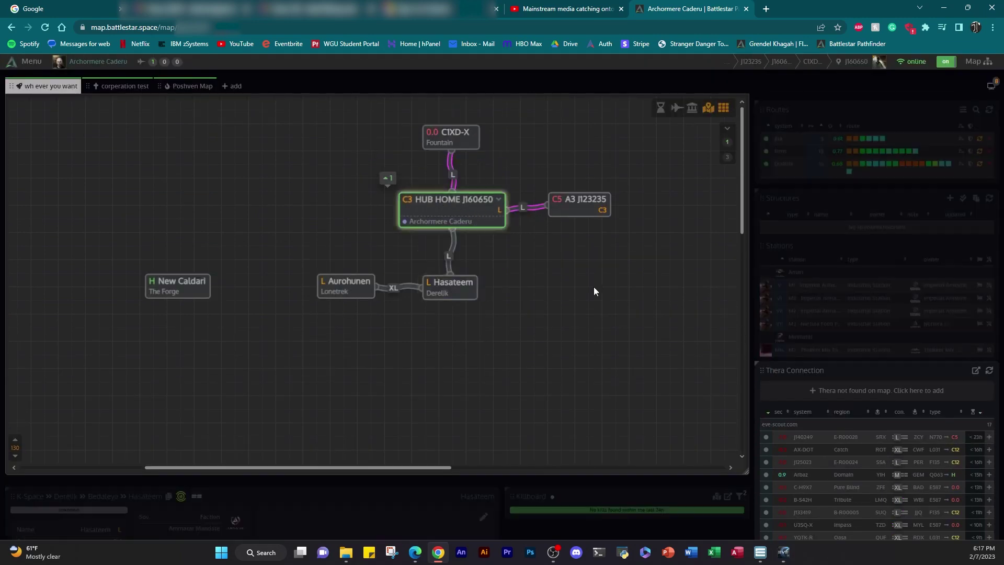
{"action": "mouse_move", "coordinate": [659, 111]}
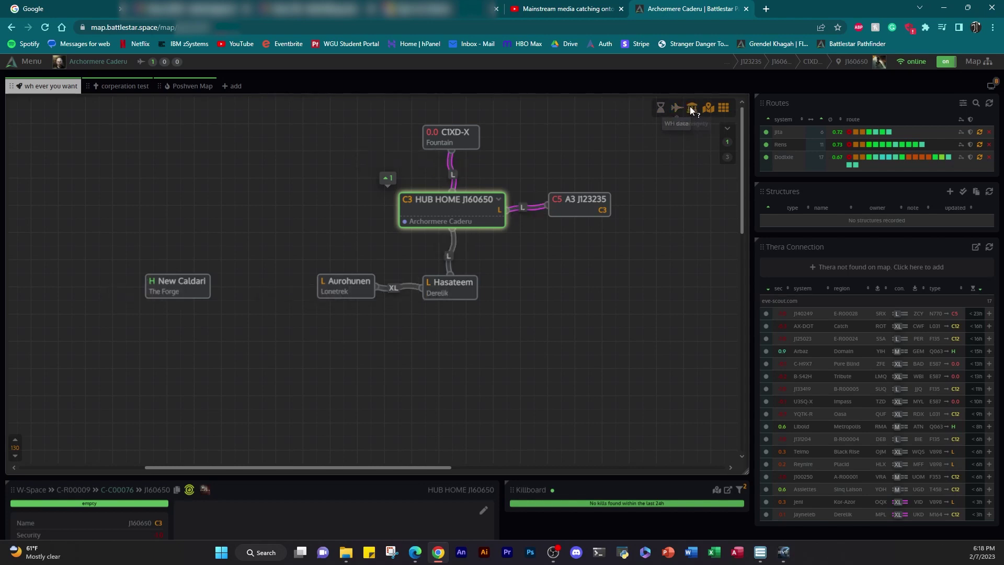
{"action": "left_click", "coordinate": [726, 135]}
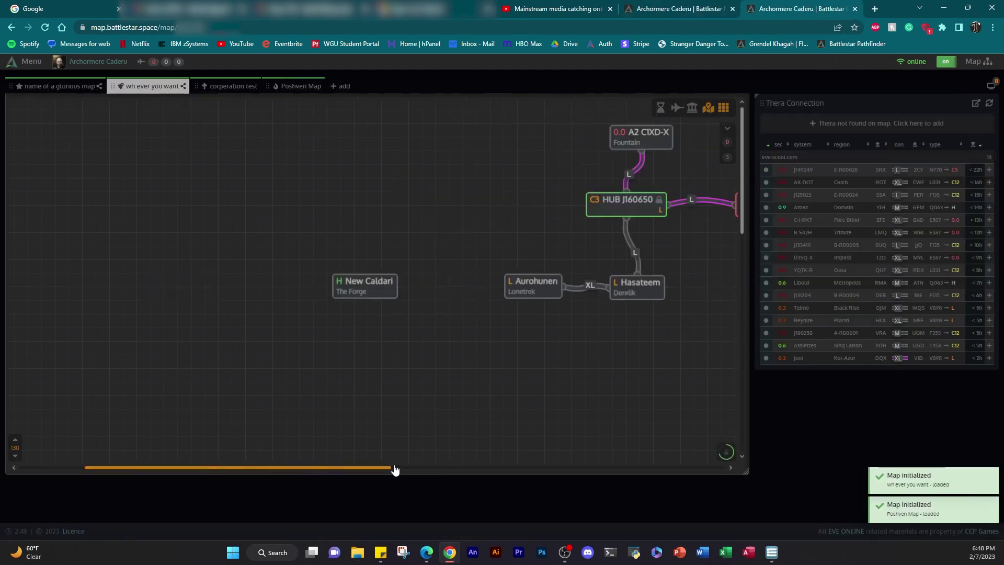
{"action": "left_click_drag", "start_coordinate": [365, 467], "coordinate": [421, 465]}
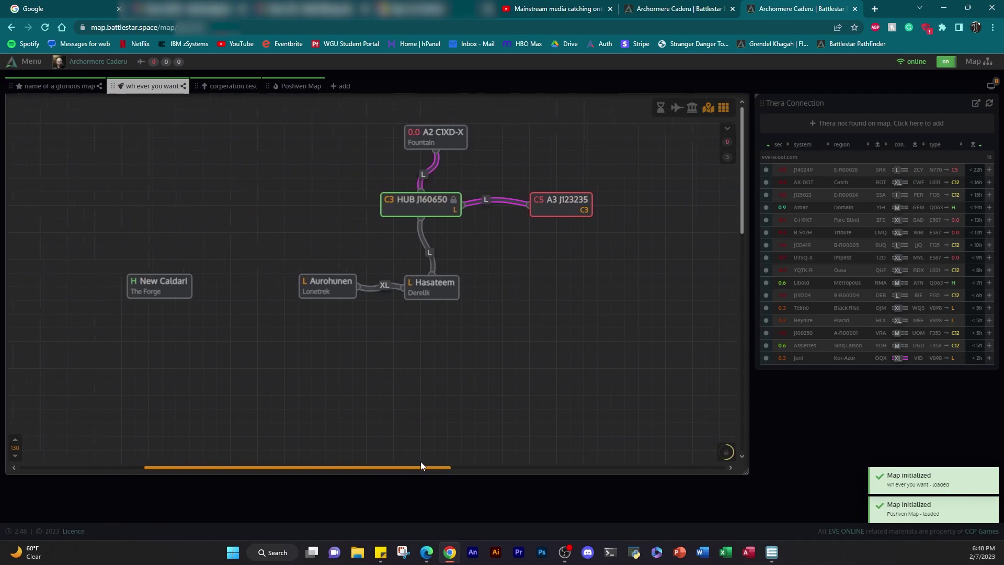
Step: Select HUB J160650, then switch to the YouTube tab in Chrome
{"action": "left_click", "coordinate": [441, 212]}
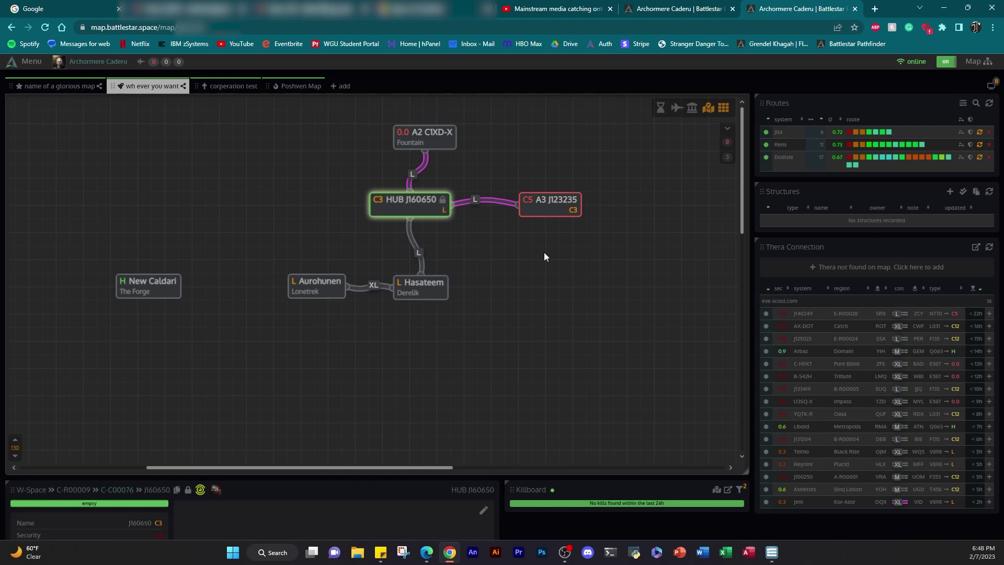
{"action": "left_click", "coordinate": [529, 8]}
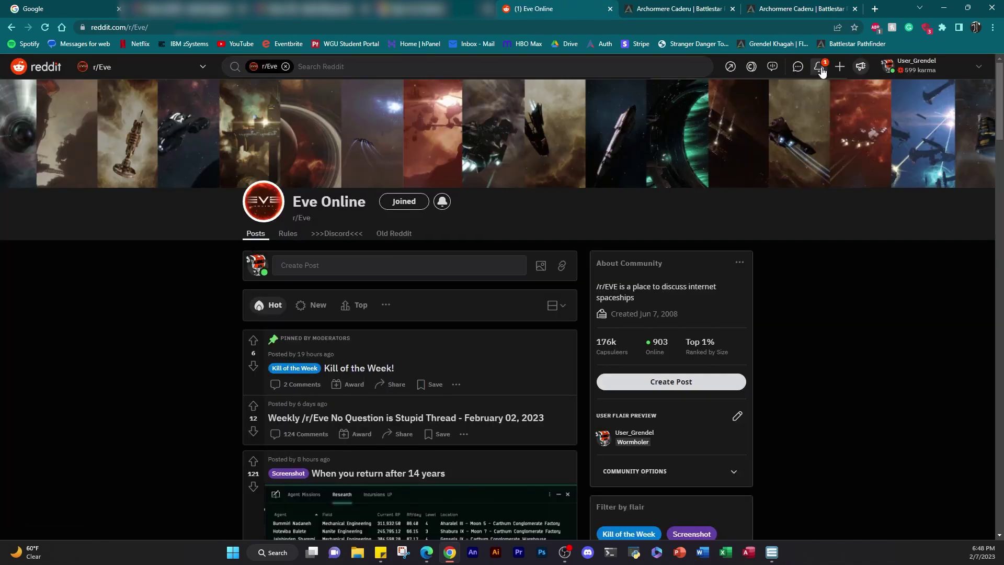
Step: Open the Reddit notifications and go to the publicly hosted Pathfinder thread
{"action": "left_click", "coordinate": [821, 68]}
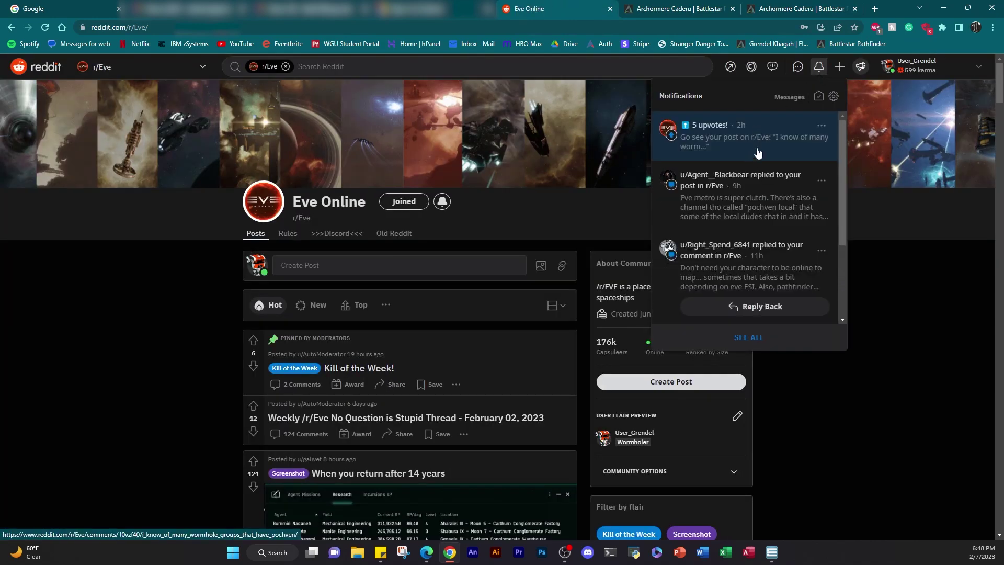
{"action": "scroll", "coordinate": [760, 220], "scroll_direction": "down", "scroll_amount": 3}
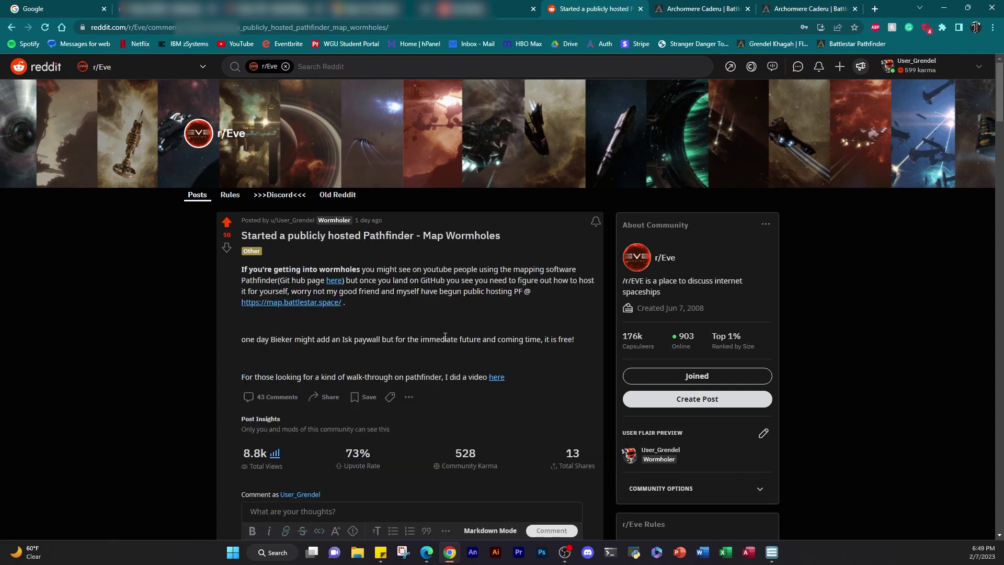
{"action": "scroll", "coordinate": [444, 290], "scroll_direction": "down", "scroll_amount": 7}
{"action": "scroll", "coordinate": [444, 293], "scroll_direction": "down", "scroll_amount": 4}
{"action": "scroll", "coordinate": [237, 199], "scroll_direction": "up", "scroll_amount": 4}
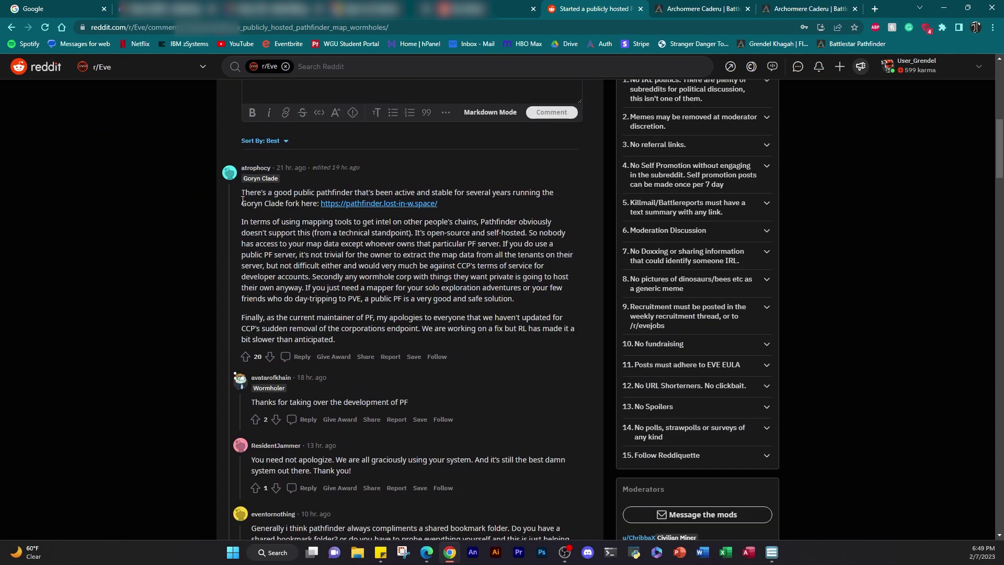
Step: Read the maintainer's comment, highlighting passages along the way
{"action": "left_click_drag", "start_coordinate": [247, 191], "coordinate": [366, 300]}
{"action": "left_click", "coordinate": [361, 217]}
{"action": "left_click_drag", "start_coordinate": [453, 205], "coordinate": [281, 193]}
{"action": "left_click", "coordinate": [281, 193]}
{"action": "scroll", "coordinate": [385, 183], "scroll_direction": "down", "scroll_amount": 2}
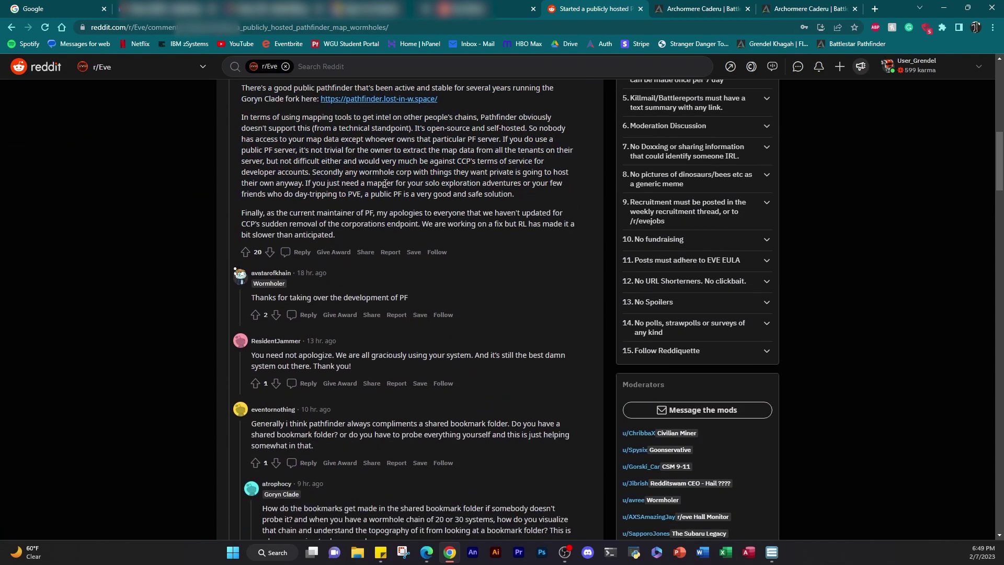
{"action": "scroll", "coordinate": [384, 183], "scroll_direction": "down", "scroll_amount": 5}
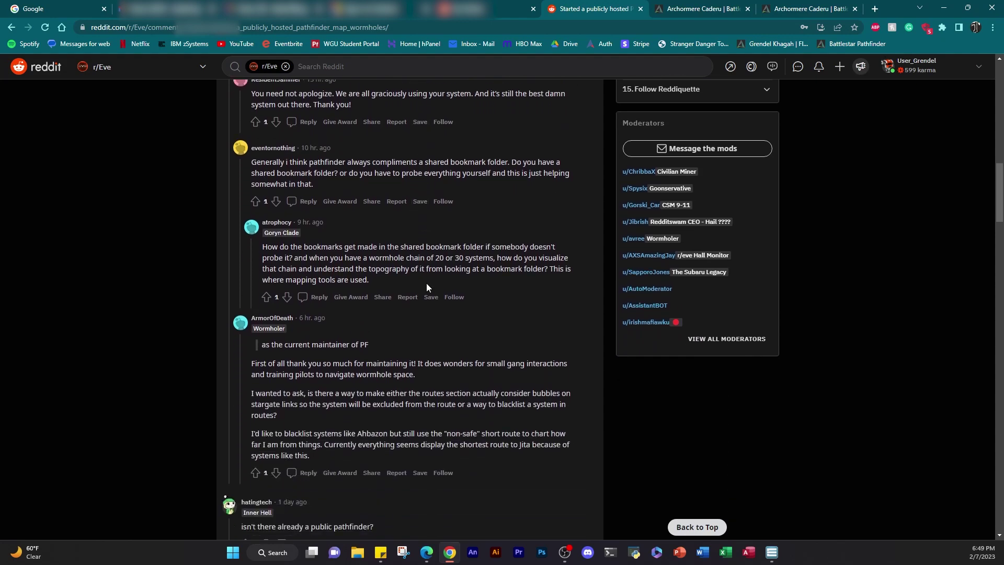
{"action": "scroll", "coordinate": [426, 288], "scroll_direction": "down", "scroll_amount": 11}
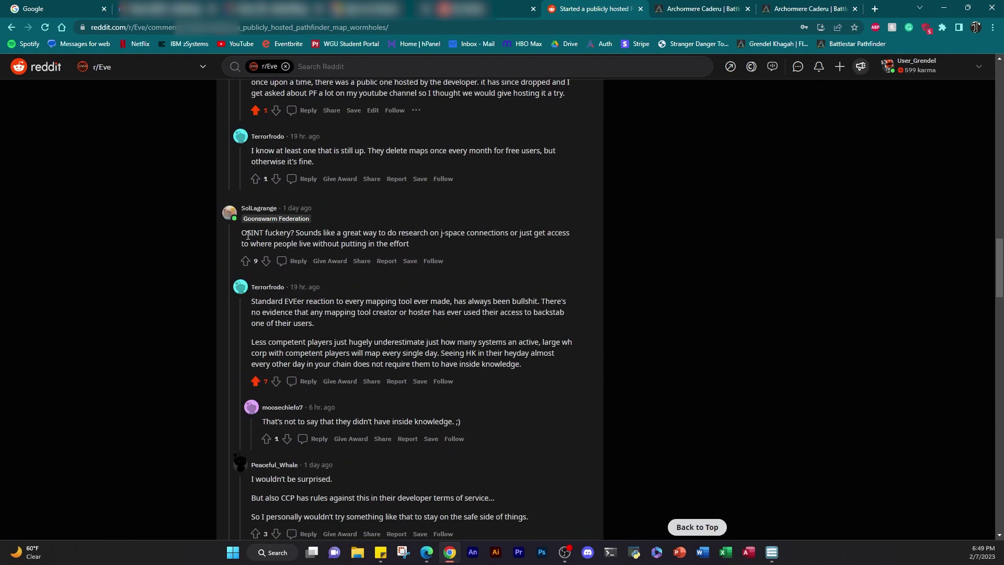
Step: Read the OSINT comment, highlighting phrases such as 'people live'
{"action": "left_click_drag", "start_coordinate": [248, 235], "coordinate": [501, 231]}
{"action": "left_click", "coordinate": [262, 235]}
{"action": "left_click", "coordinate": [473, 231]}
{"action": "left_click_drag", "start_coordinate": [274, 244], "coordinate": [316, 247]}
{"action": "left_click", "coordinate": [315, 246]}
{"action": "scroll", "coordinate": [496, 269], "scroll_direction": "down", "scroll_amount": 1}
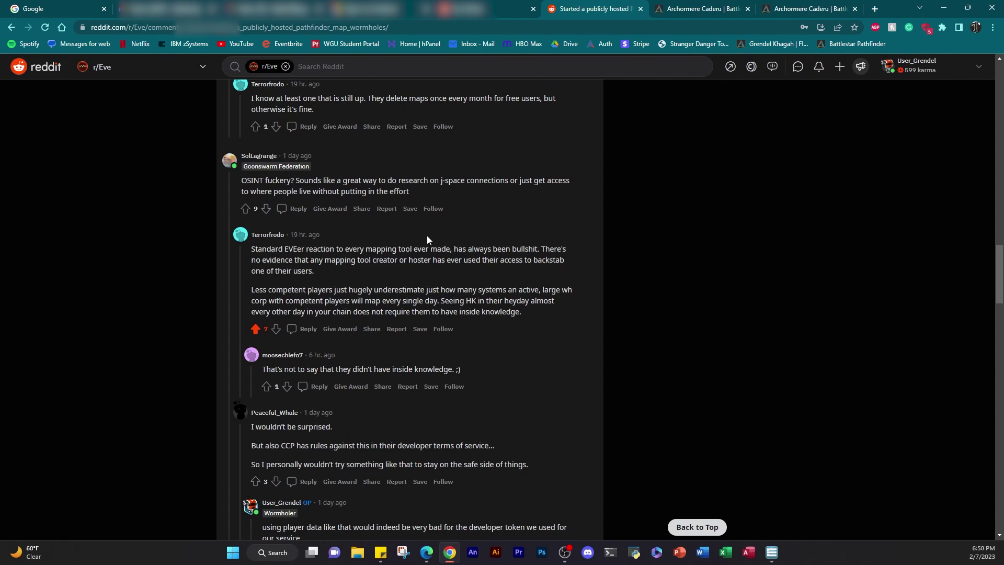
Step: Scroll past the reply on CCP's rules to the Galaxy Finder recommendation comment
{"action": "scroll", "coordinate": [413, 283], "scroll_direction": "down", "scroll_amount": 1}
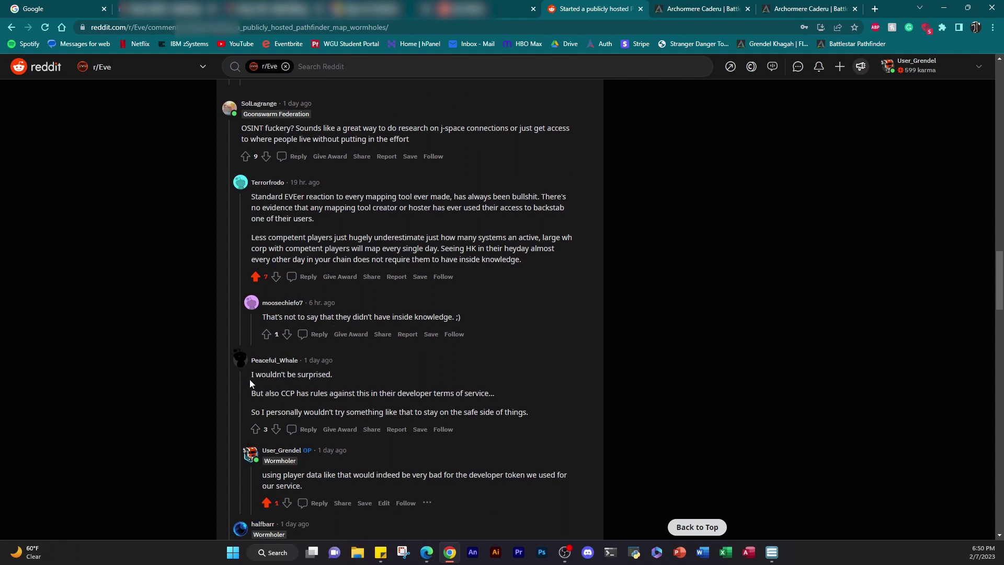
{"action": "left_click_drag", "start_coordinate": [250, 382], "coordinate": [537, 410]}
{"action": "left_click", "coordinate": [551, 412]}
{"action": "scroll", "coordinate": [490, 390], "scroll_direction": "down", "scroll_amount": 8}
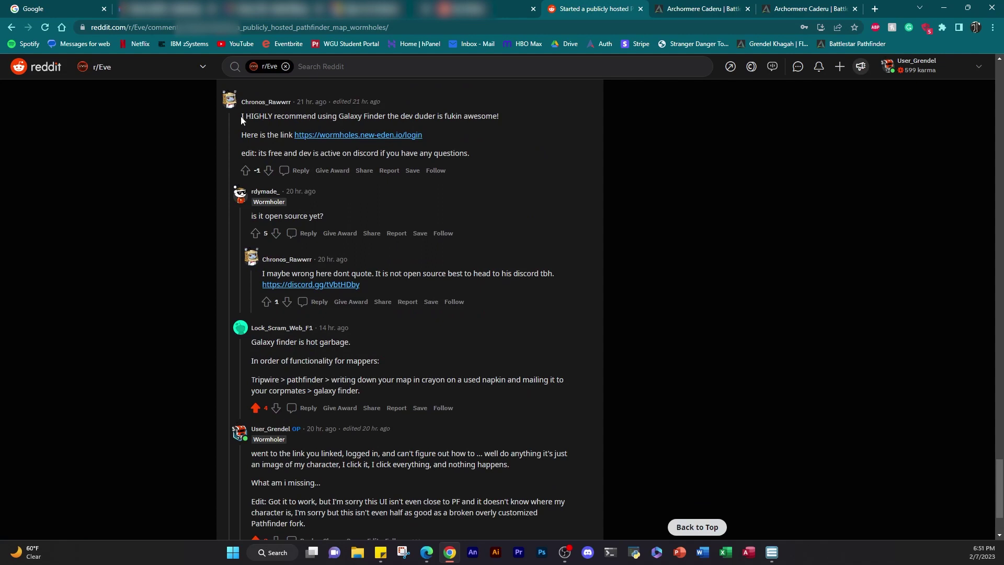
{"action": "left_click_drag", "start_coordinate": [241, 116], "coordinate": [317, 116]}
{"action": "left_click", "coordinate": [357, 118]}
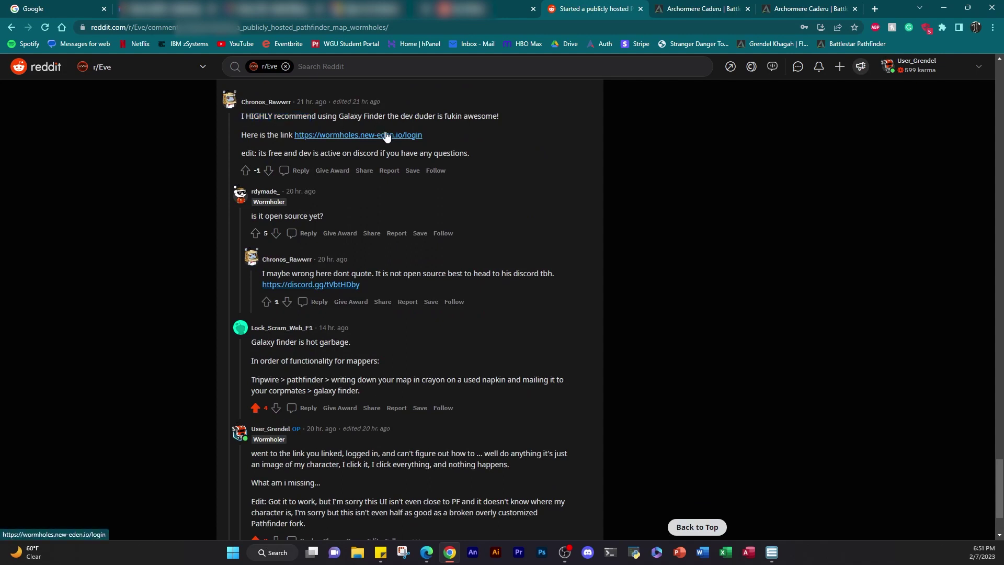
Step: Open the wormholes.new-eden.io GalaxyFinder link in a new tab
{"action": "right_click", "coordinate": [386, 136]}
{"action": "left_click", "coordinate": [415, 141]}
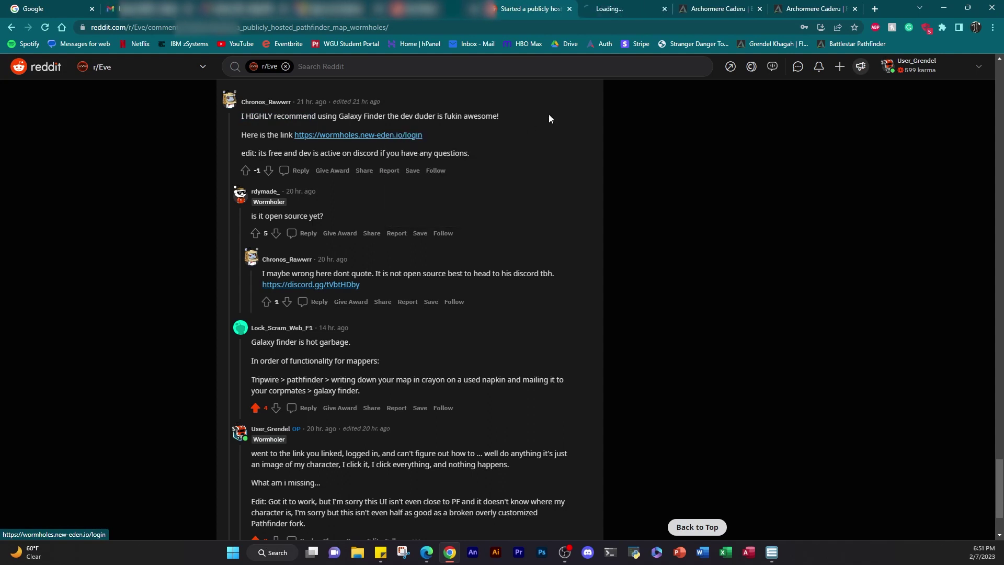
{"action": "left_click", "coordinate": [609, 11]}
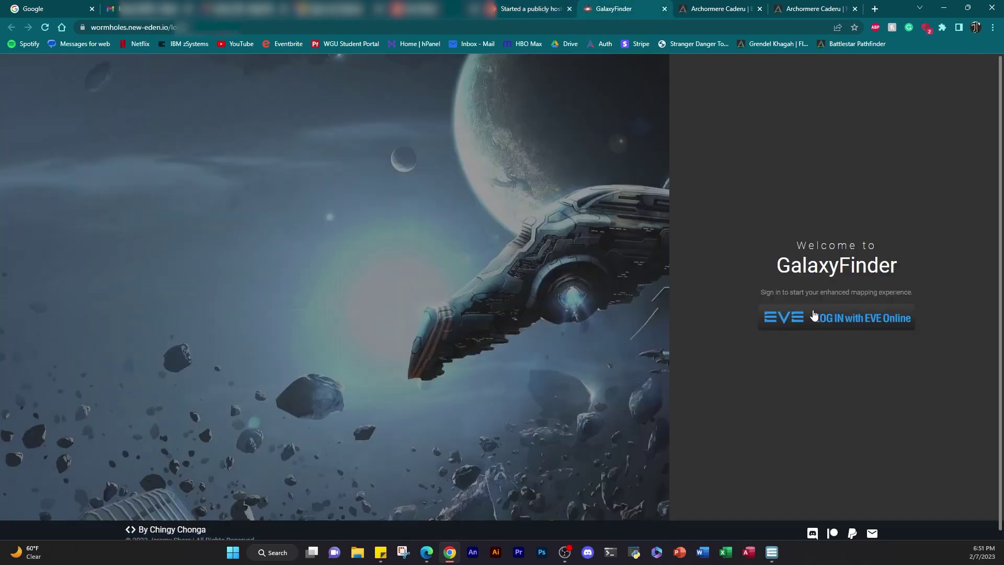
Step: Log in with an EVE Online character, authorize GalaxyFinder, and close the tab
{"action": "left_click", "coordinate": [814, 315]}
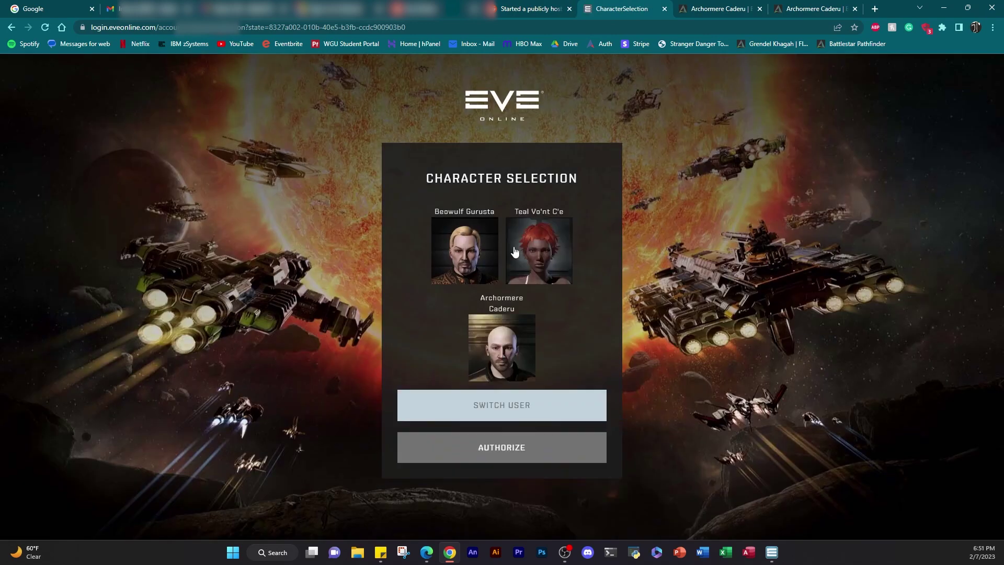
{"action": "left_click", "coordinate": [505, 360]}
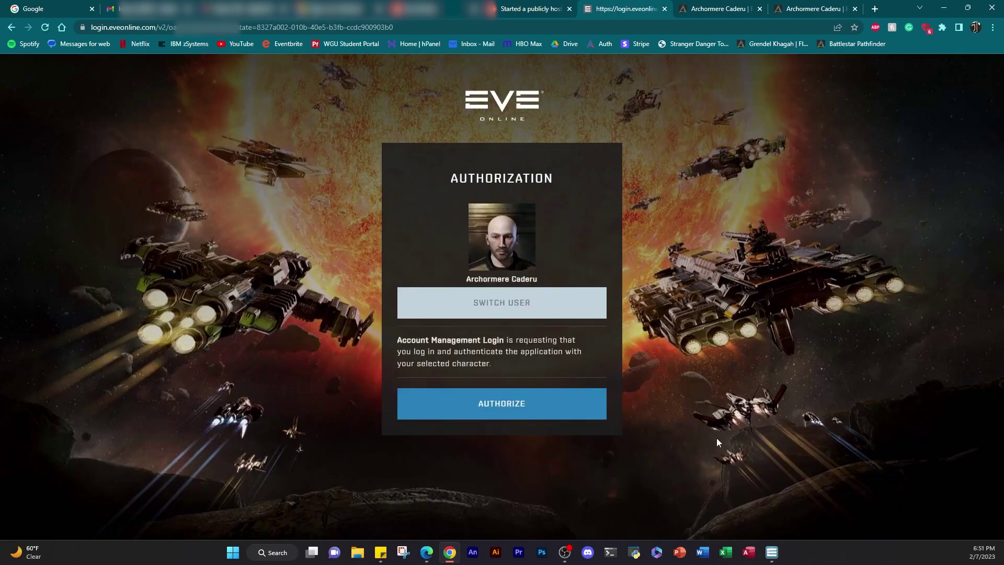
{"action": "left_click", "coordinate": [539, 405]}
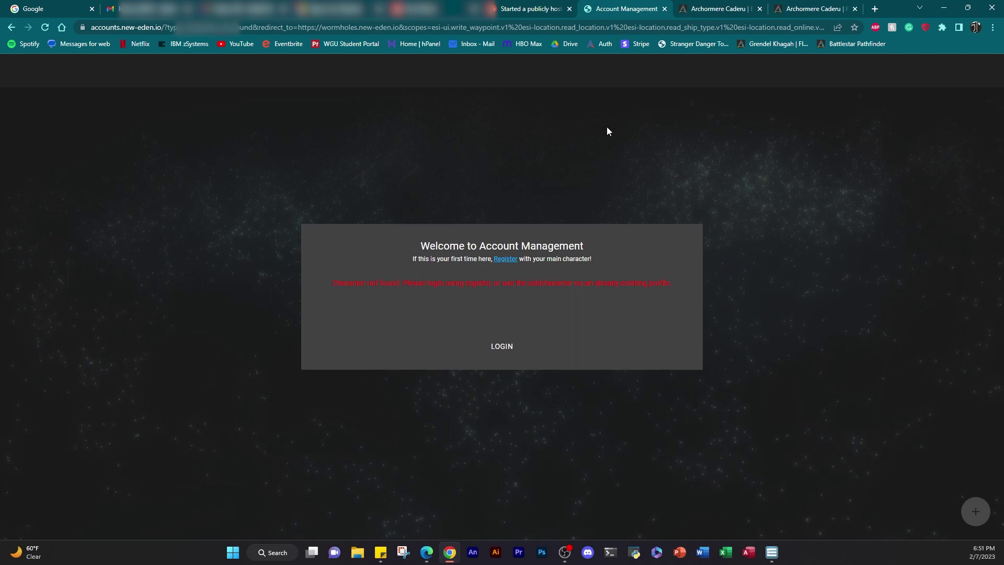
{"action": "left_click", "coordinate": [664, 8]}
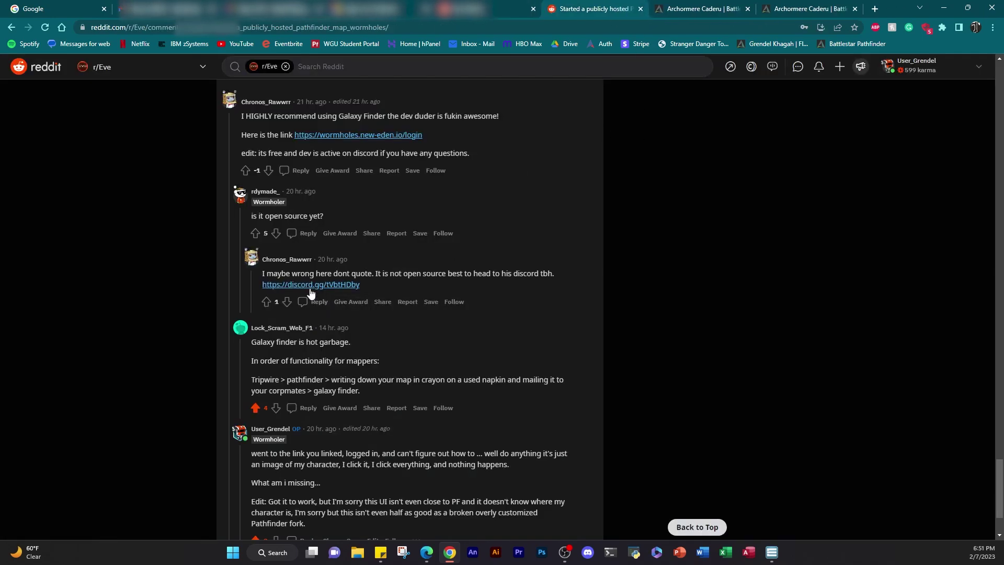
Step: Highlight the Galaxy Finder recommendation and its note that it's free and the dev is active
{"action": "scroll", "coordinate": [311, 293], "scroll_direction": "down", "scroll_amount": 1}
{"action": "scroll", "coordinate": [274, 400], "scroll_direction": "up", "scroll_amount": 2}
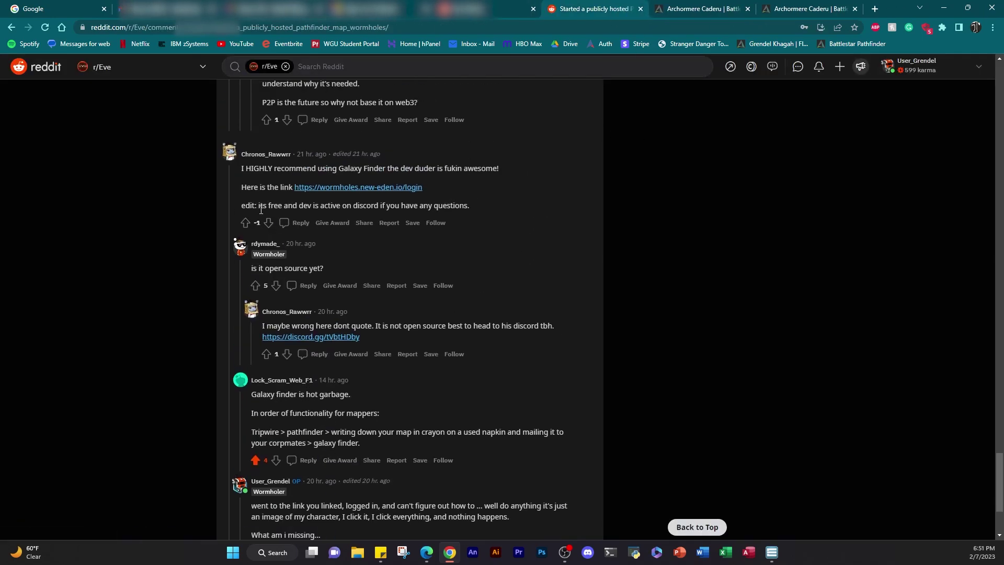
{"action": "left_click_drag", "start_coordinate": [241, 169], "coordinate": [274, 170]}
{"action": "double_click", "coordinate": [286, 205]}
{"action": "left_click_drag", "start_coordinate": [286, 205], "coordinate": [338, 206]}
{"action": "left_click", "coordinate": [367, 208]}
Step: Highlight Pathfinder in the mapper ranking comment, then clear the highlights
{"action": "scroll", "coordinate": [388, 261], "scroll_direction": "down", "scroll_amount": 3}
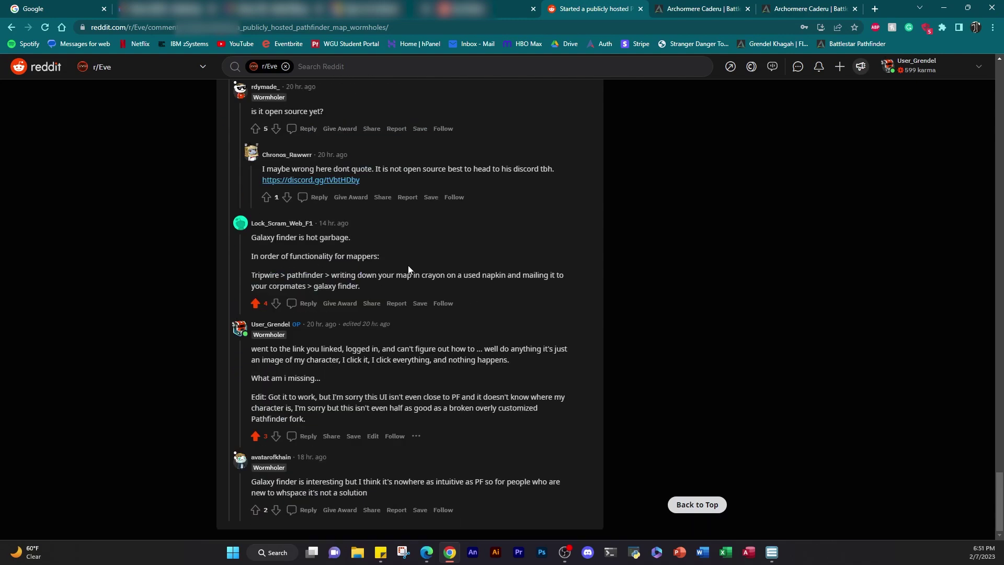
{"action": "scroll", "coordinate": [410, 273], "scroll_direction": "up", "scroll_amount": 10}
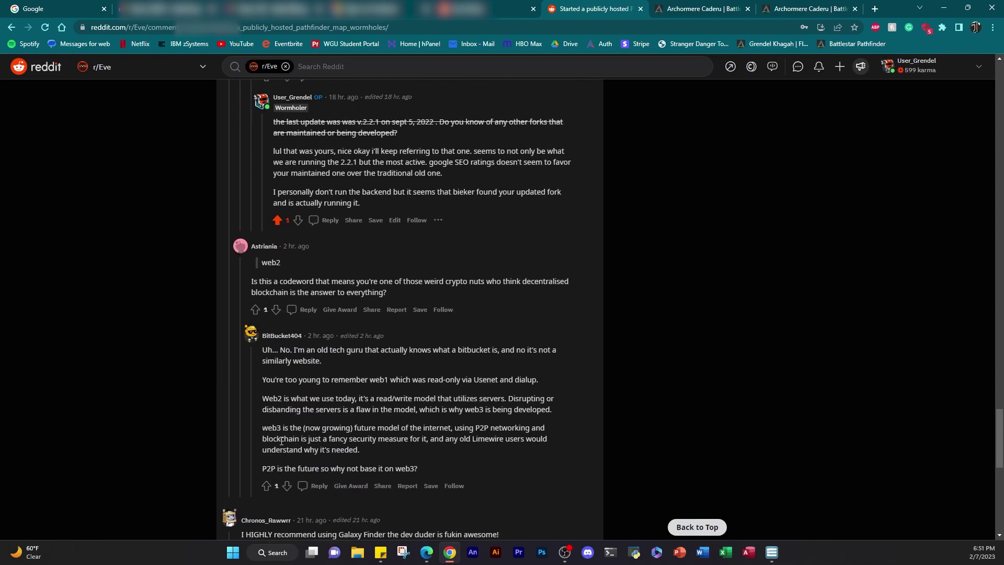
{"action": "scroll", "coordinate": [317, 469], "scroll_direction": "up", "scroll_amount": 5}
{"action": "scroll", "coordinate": [323, 472], "scroll_direction": "down", "scroll_amount": 12}
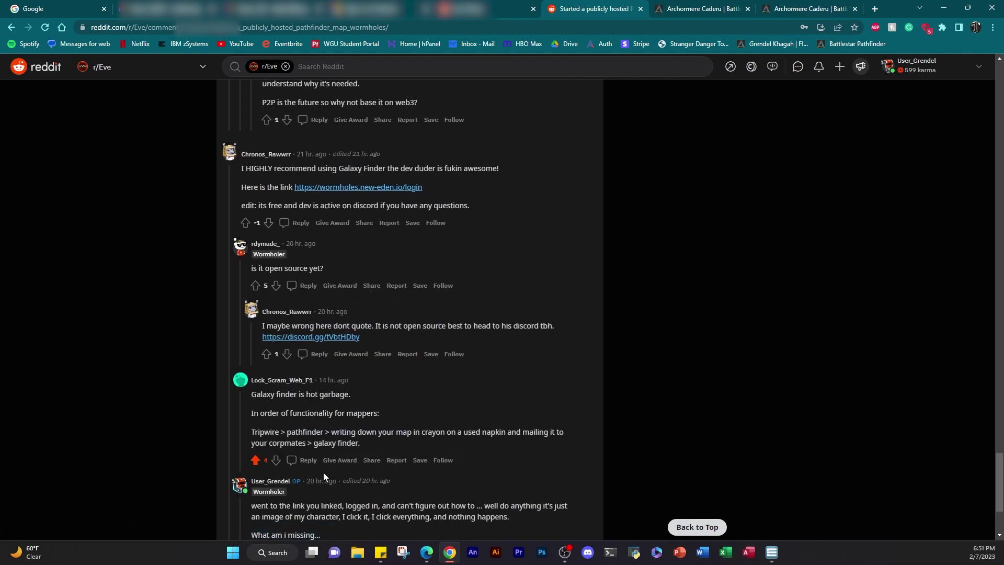
{"action": "scroll", "coordinate": [324, 473], "scroll_direction": "down", "scroll_amount": 3}
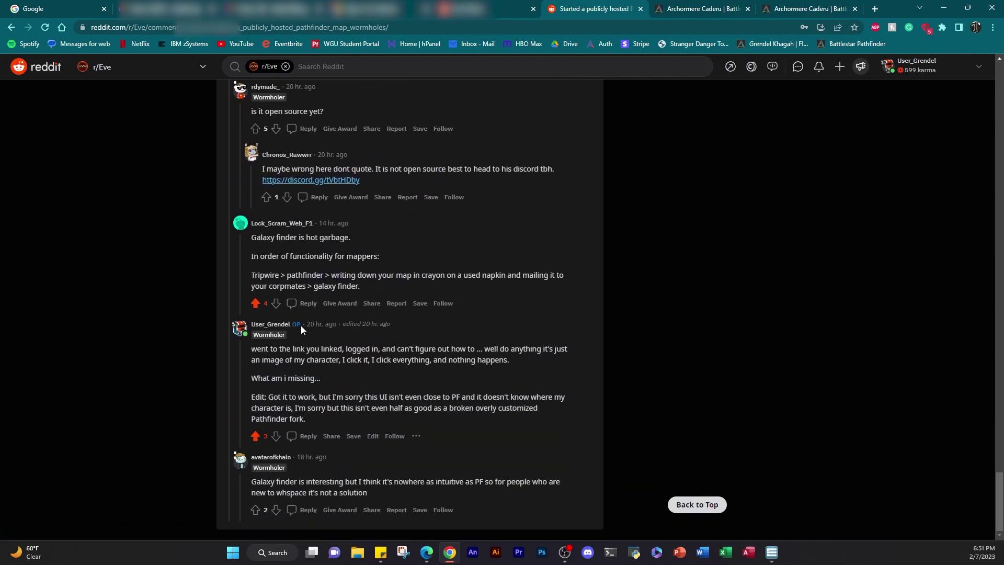
{"action": "left_click_drag", "start_coordinate": [260, 276], "coordinate": [349, 291]}
{"action": "left_click", "coordinate": [323, 289]}
{"action": "left_click", "coordinate": [406, 265]}
Step: Scroll back up the thread to the pathfinder.eve-linknet.com comment
{"action": "scroll", "coordinate": [379, 288], "scroll_direction": "up", "scroll_amount": 1}
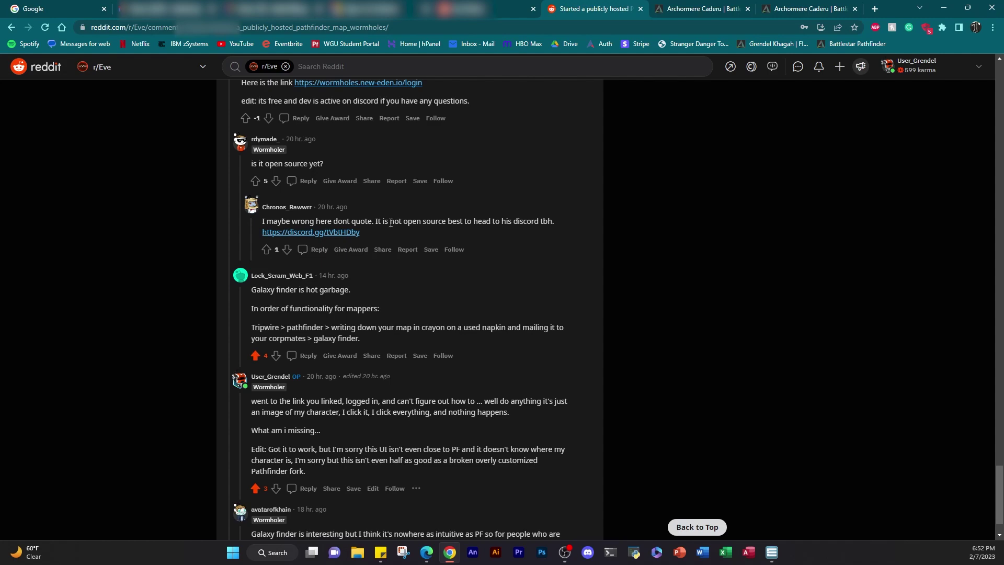
{"action": "scroll", "coordinate": [372, 220], "scroll_direction": "up", "scroll_amount": 5}
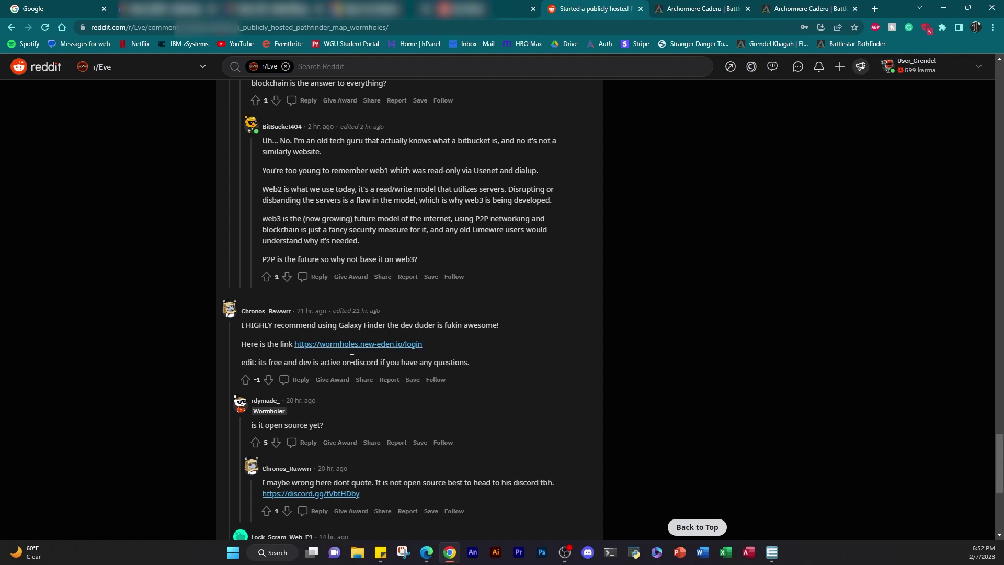
{"action": "scroll", "coordinate": [352, 358], "scroll_direction": "up", "scroll_amount": 7}
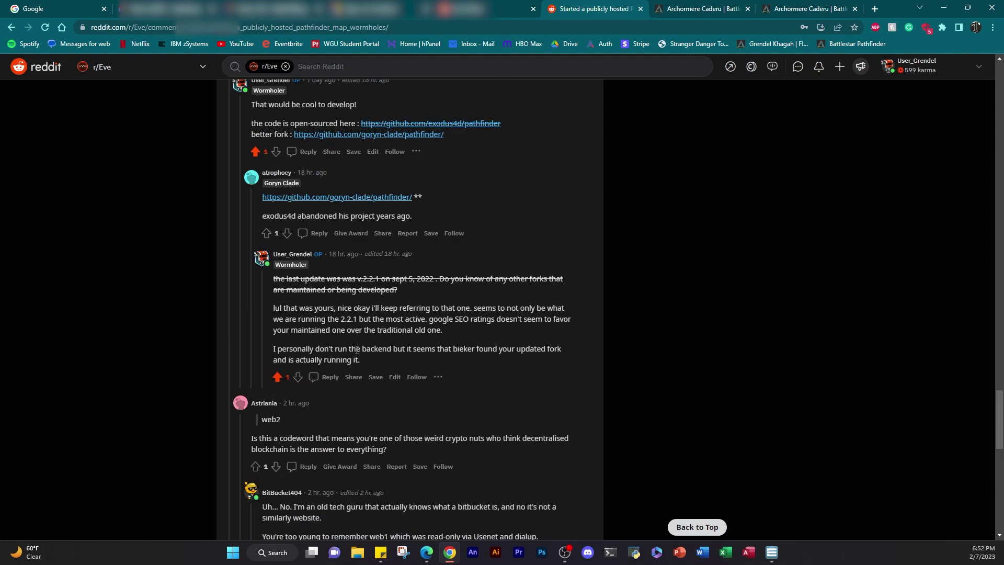
{"action": "scroll", "coordinate": [357, 350], "scroll_direction": "up", "scroll_amount": 15}
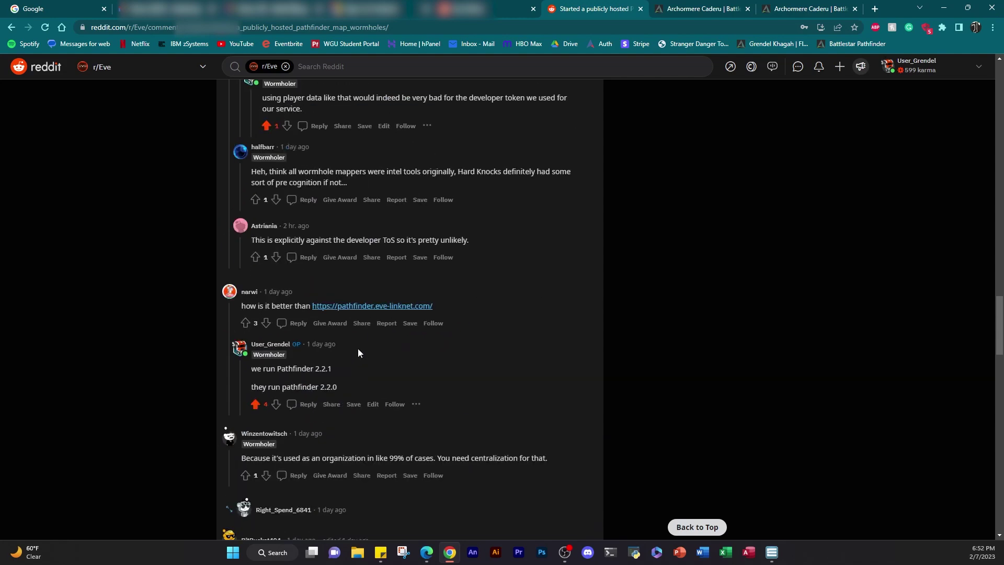
Step: Open the pathfinder.eve-linknet.com link from the comment in a new tab
{"action": "left_click", "coordinate": [391, 311]}
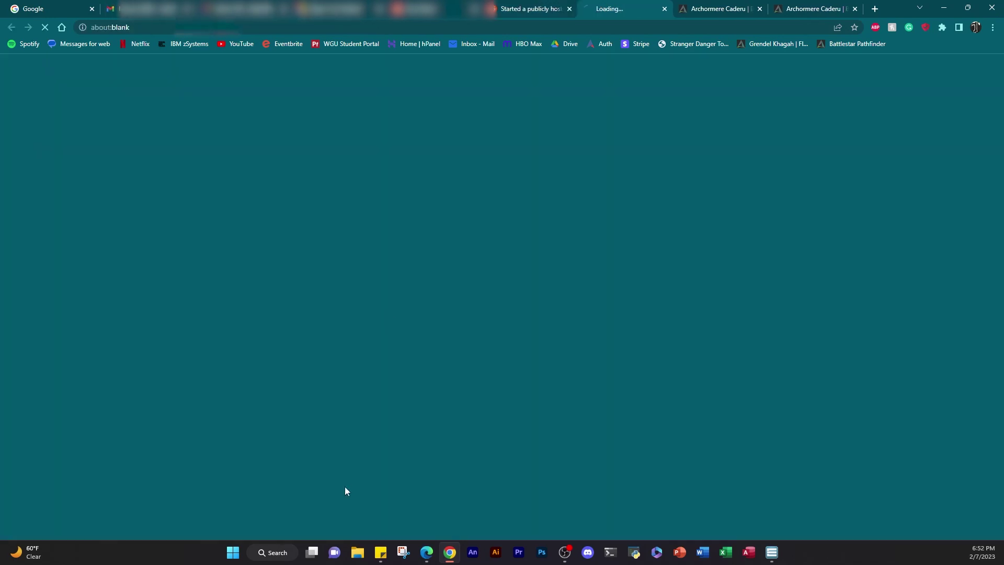